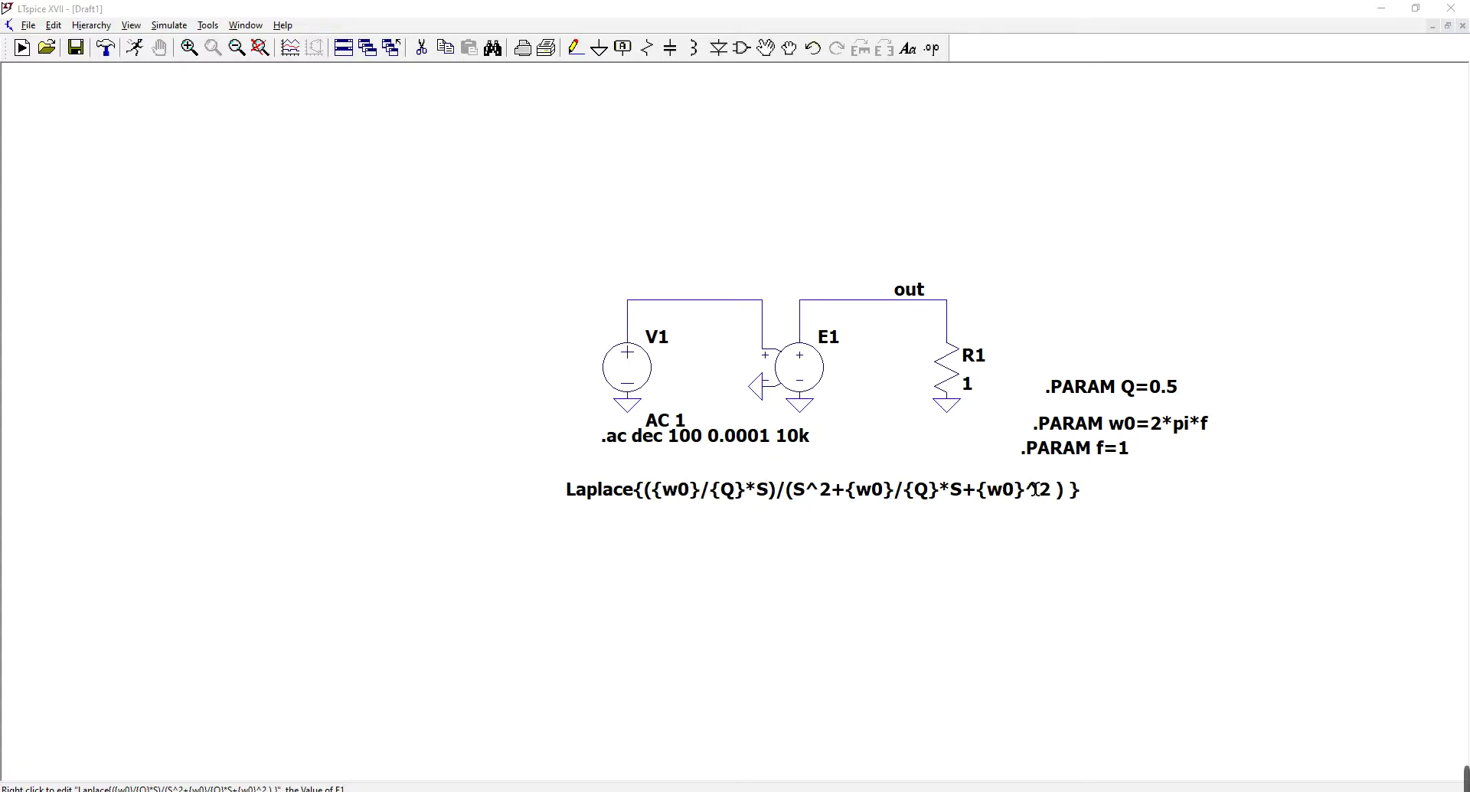
{"action": "left_click", "coordinate": [932, 49]}
{"action": "type", "text": "."}
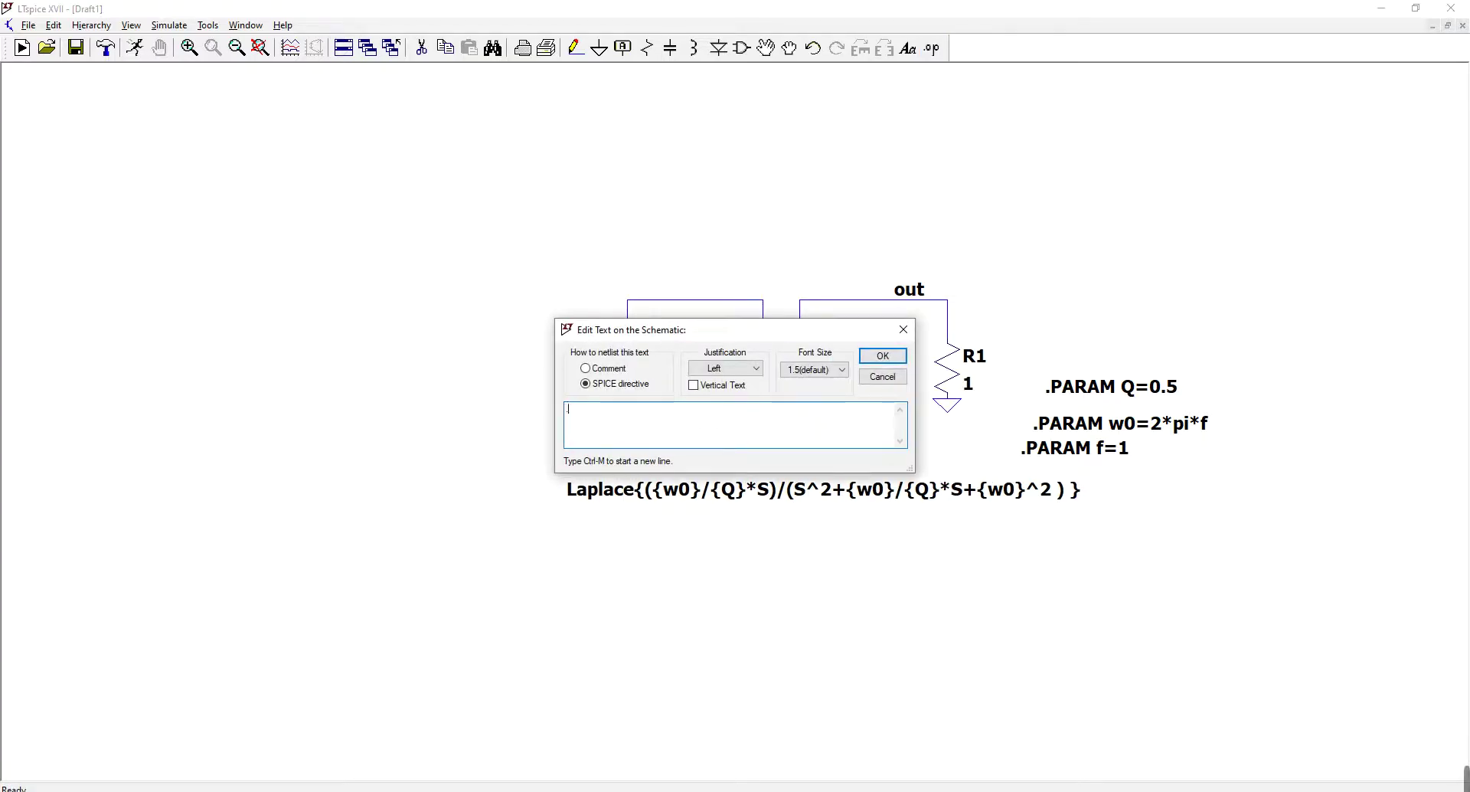
{"action": "type", "text": "PARAM Q=0.5"}
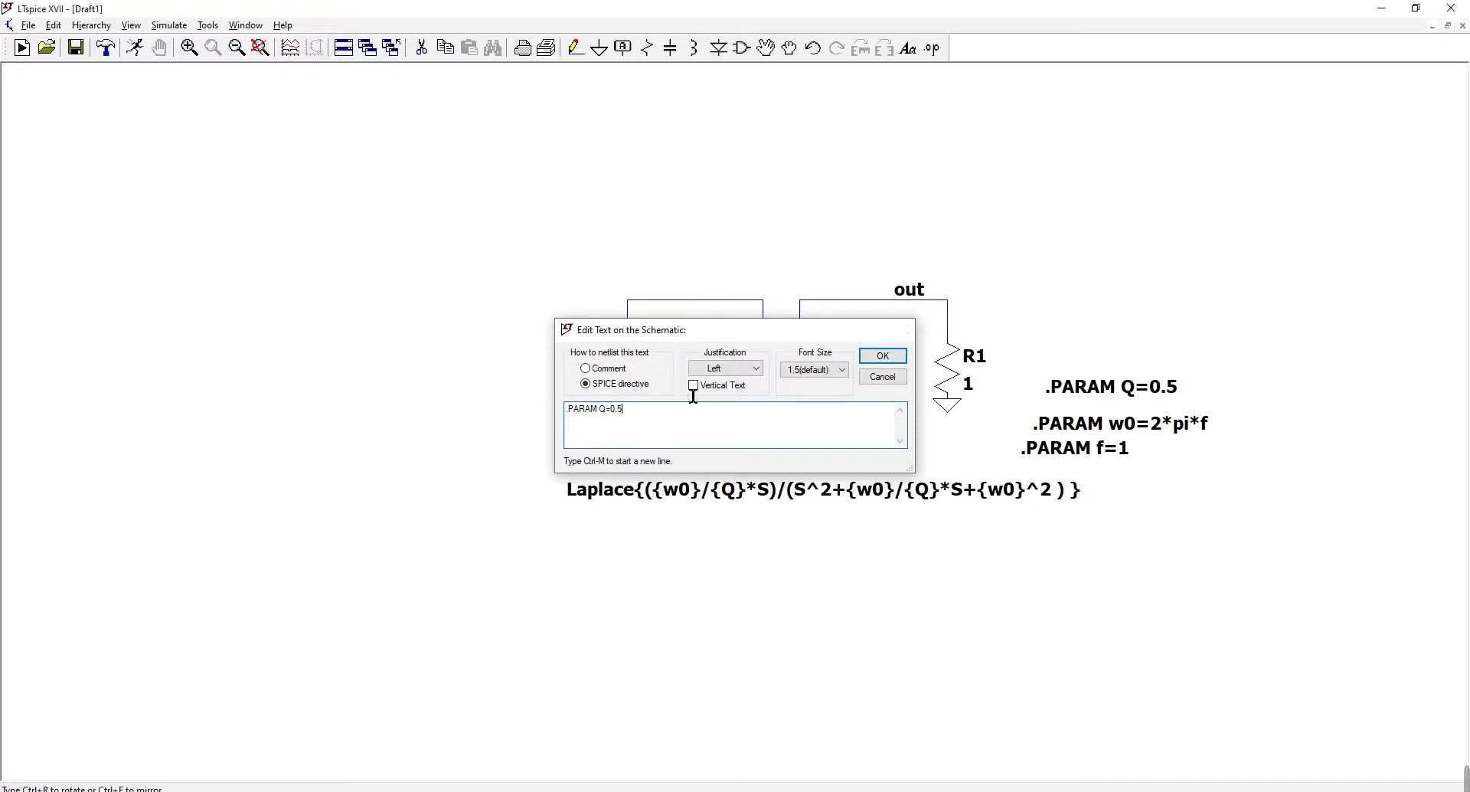
{"action": "key", "text": "Return"}
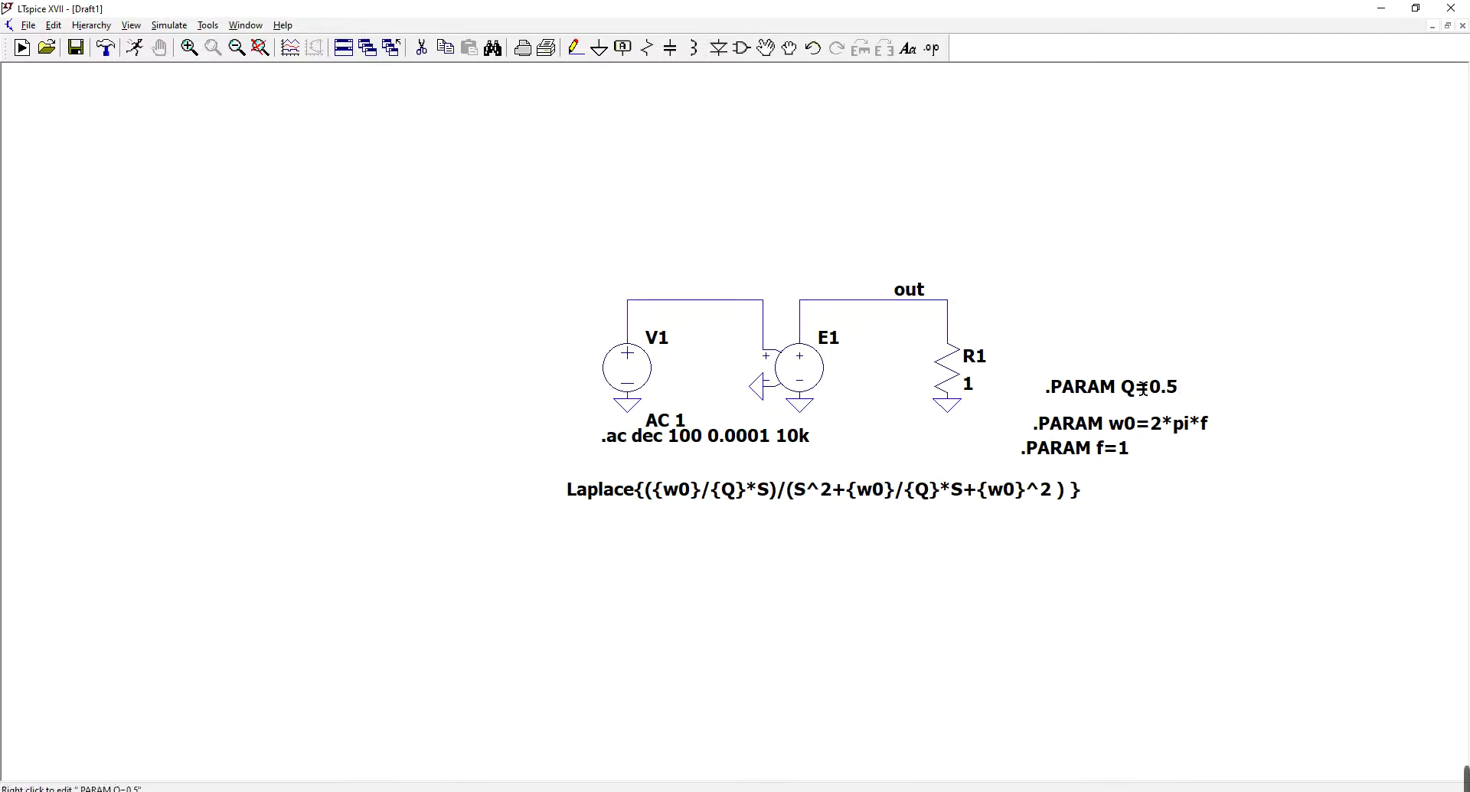
Run the AC simulation and plot the voltage at the out node
{"action": "left_click", "coordinate": [135, 49]}
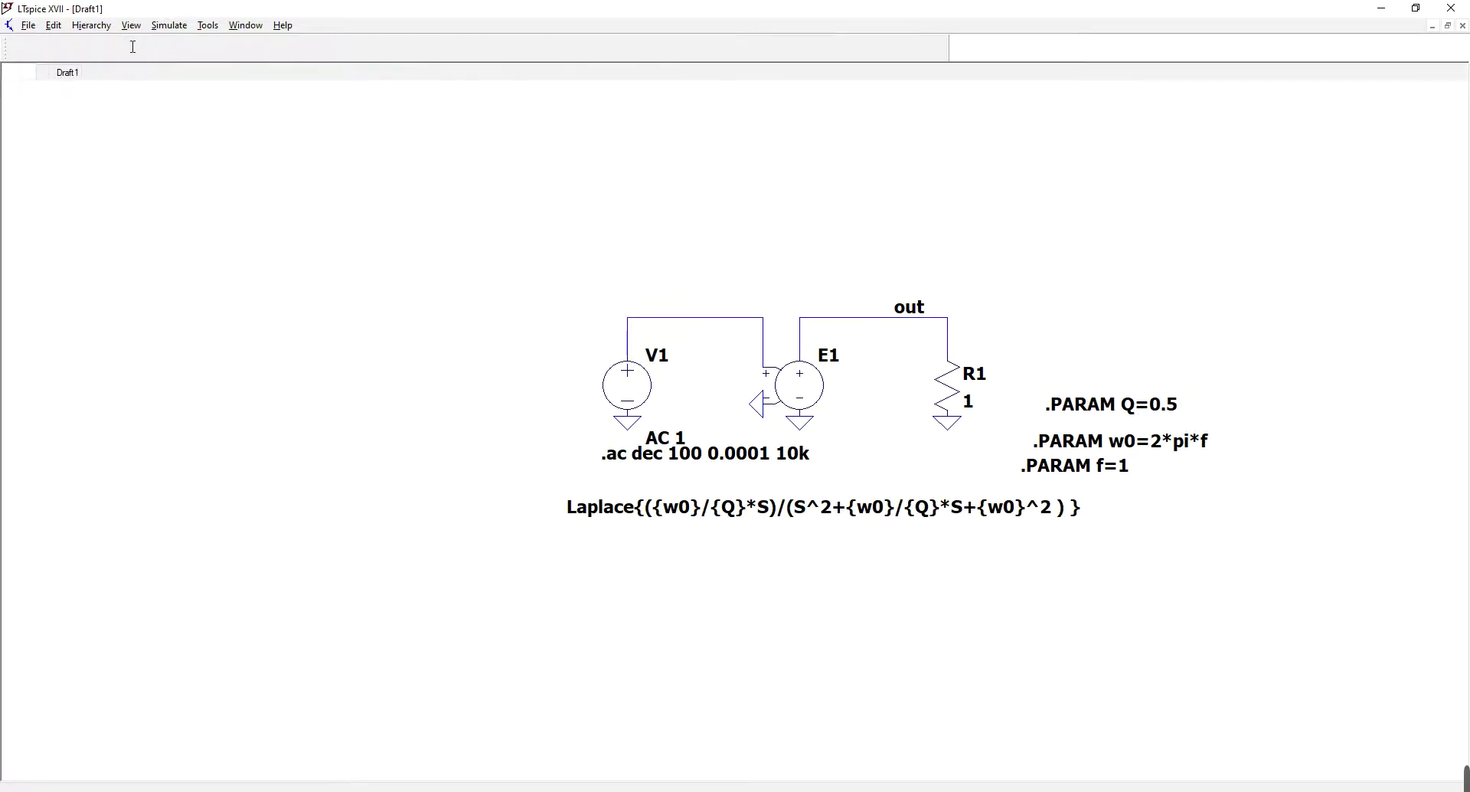
{"action": "left_click", "coordinate": [935, 495]}
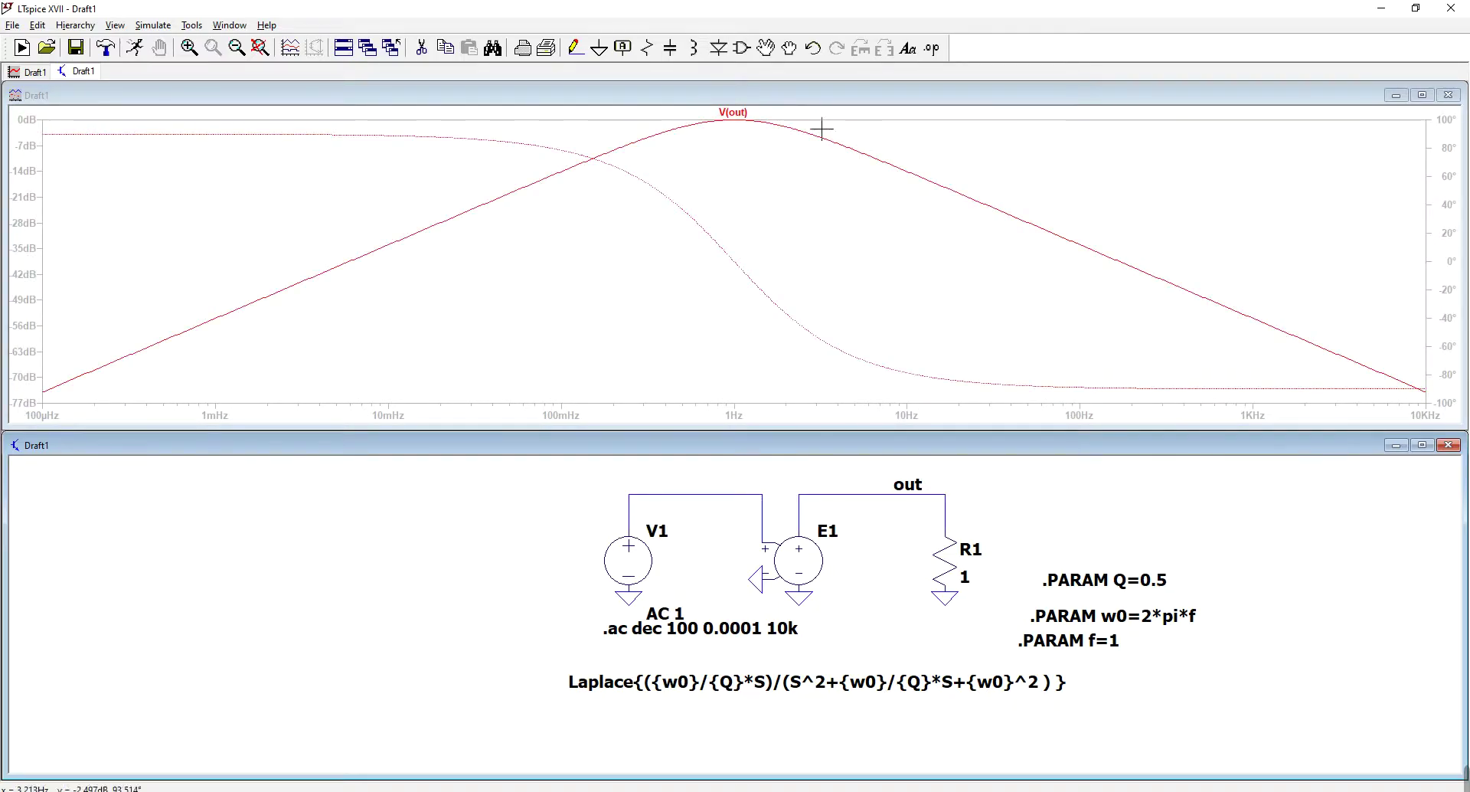
Attach two cursors to the V(out) trace, place them at about 10 Hz and 100 Hz, and move the cursor readout clear of them
{"action": "left_click", "coordinate": [745, 112]}
{"action": "left_click", "coordinate": [745, 112]}
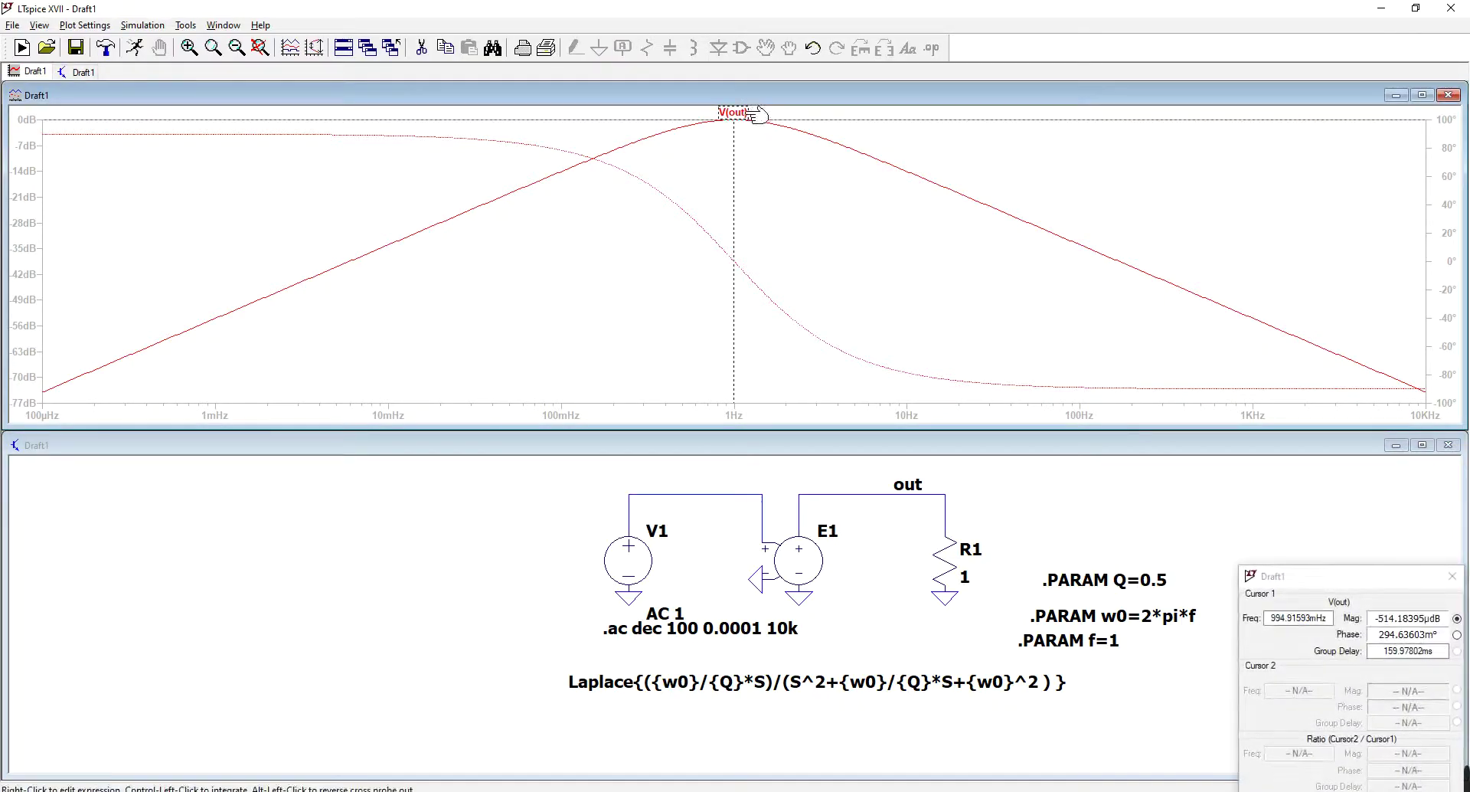
{"action": "left_click_drag", "start_coordinate": [736, 119], "coordinate": [907, 151]}
{"action": "left_click_drag", "start_coordinate": [733, 122], "coordinate": [1080, 229]}
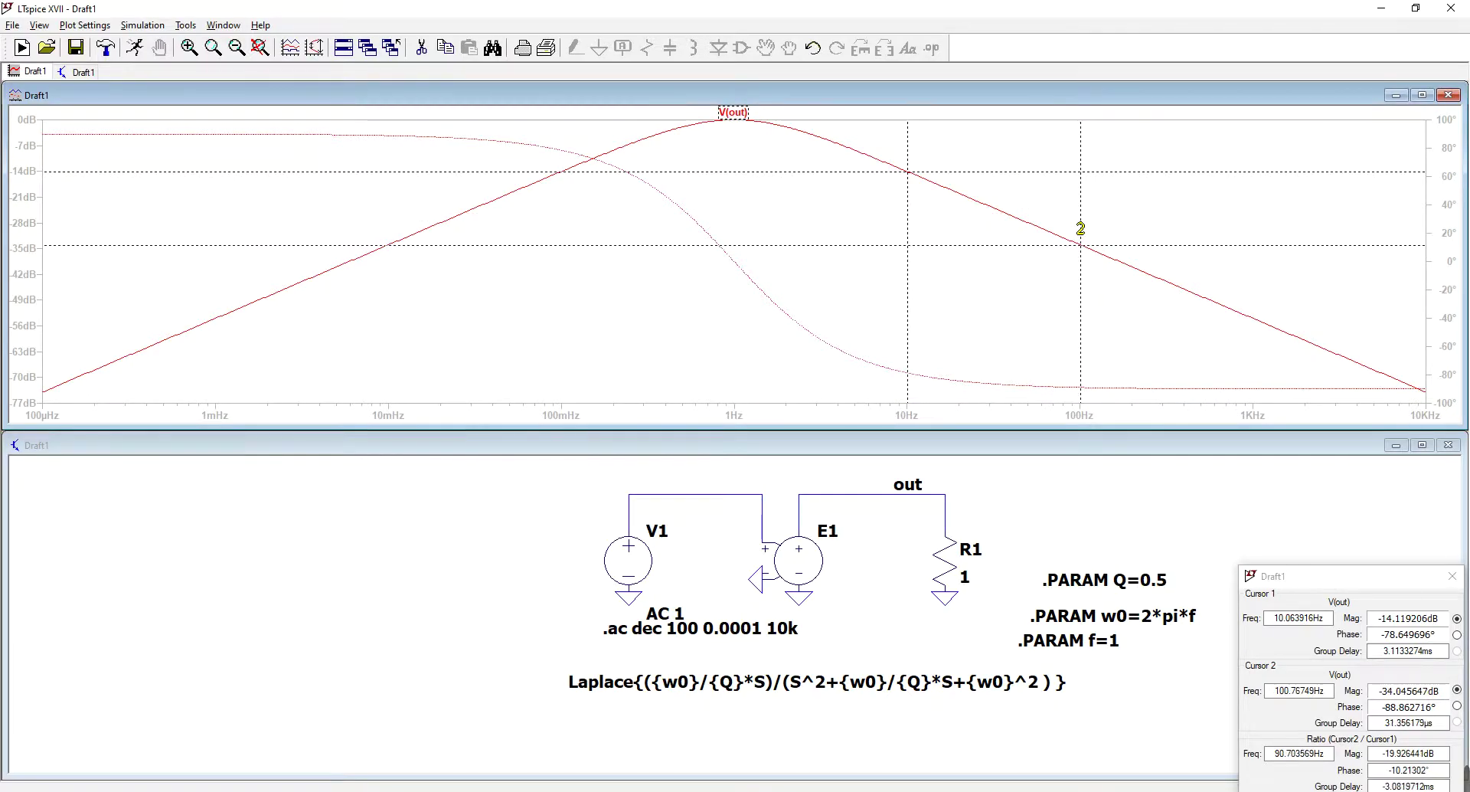
{"action": "left_click_drag", "start_coordinate": [1390, 582], "coordinate": [1340, 453]}
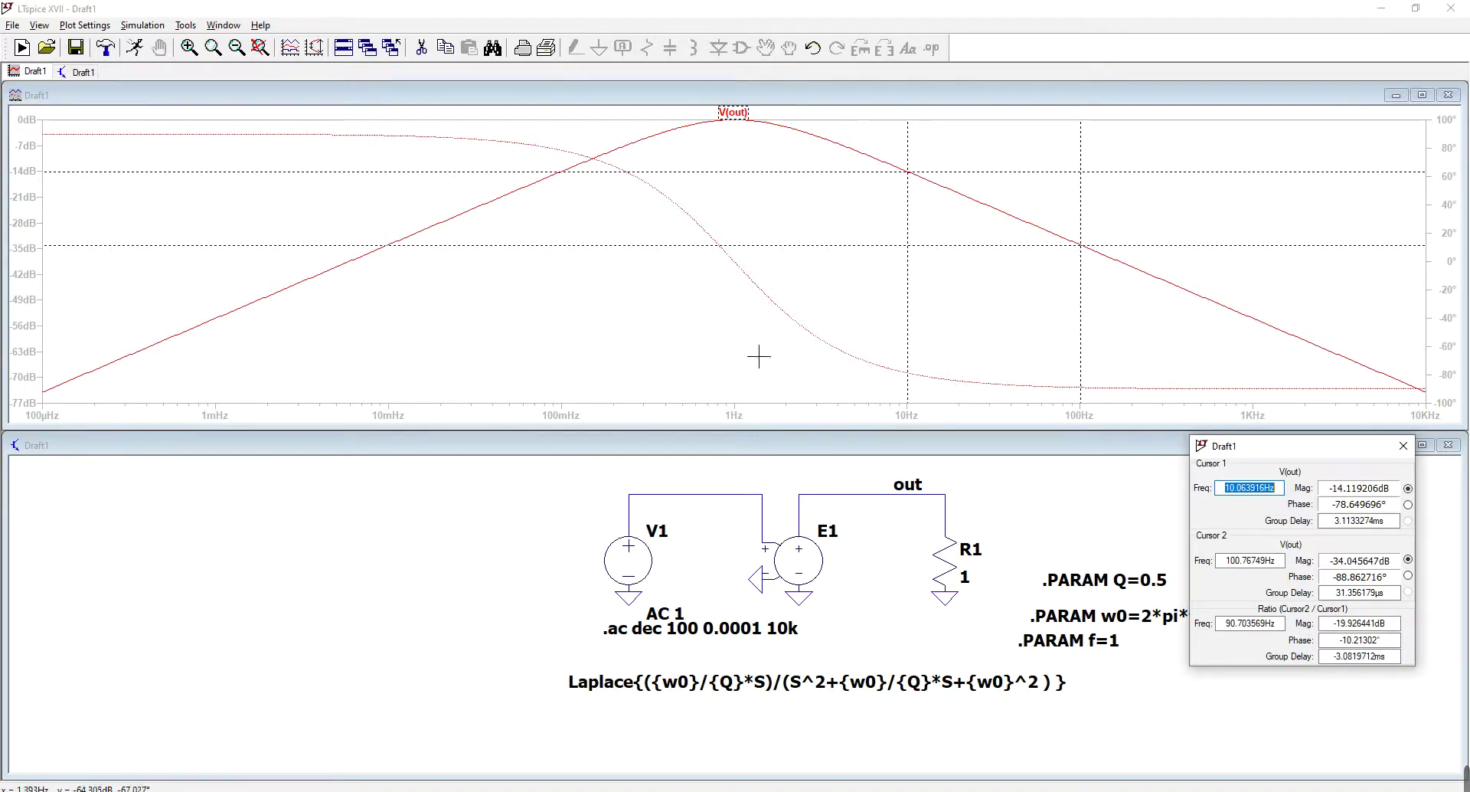
Set the magnitude axis to a linear scale and check the bandwidth summary of V(out)
{"action": "left_click", "coordinate": [31, 253]}
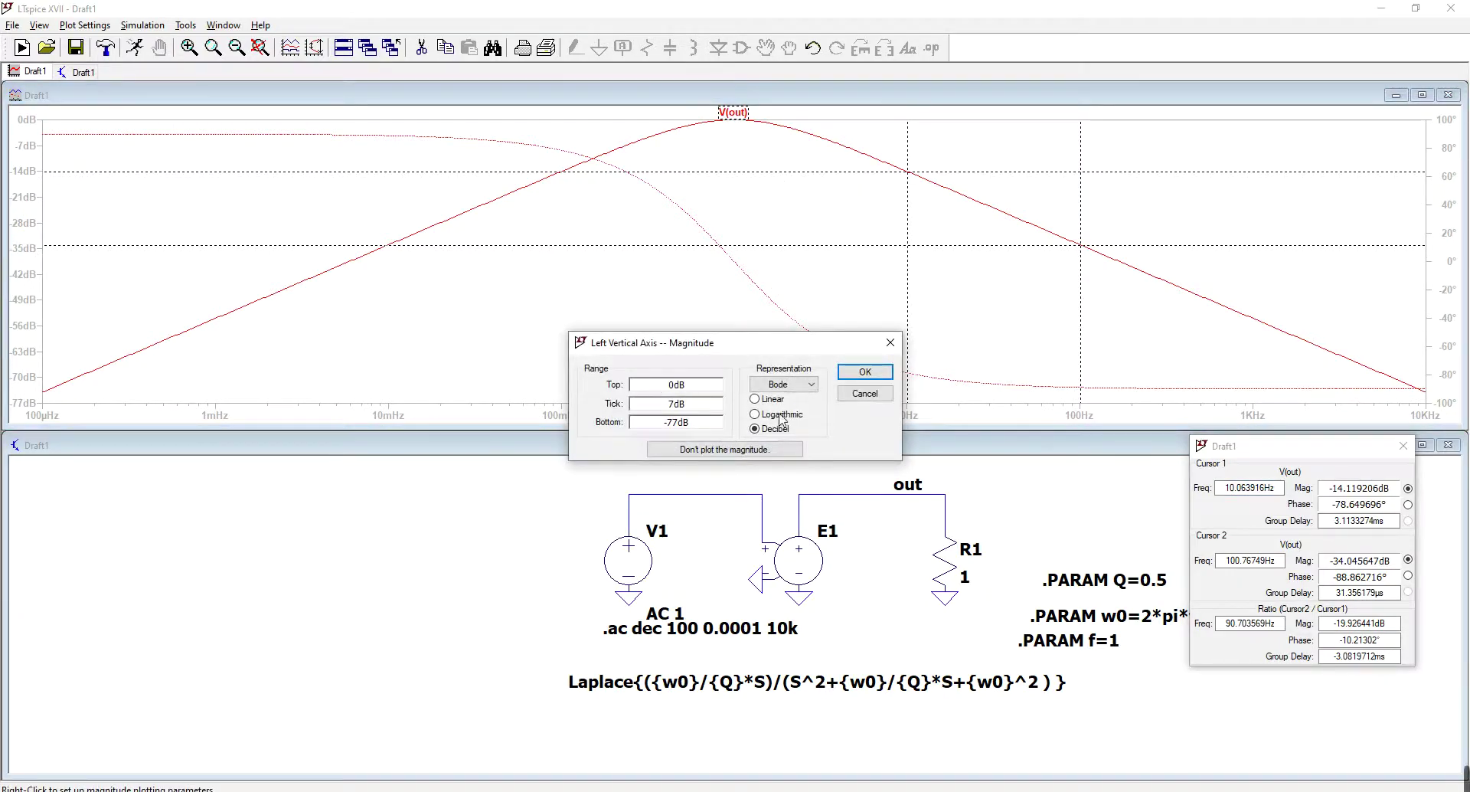
{"action": "left_click", "coordinate": [771, 402]}
{"action": "left_click", "coordinate": [864, 371]}
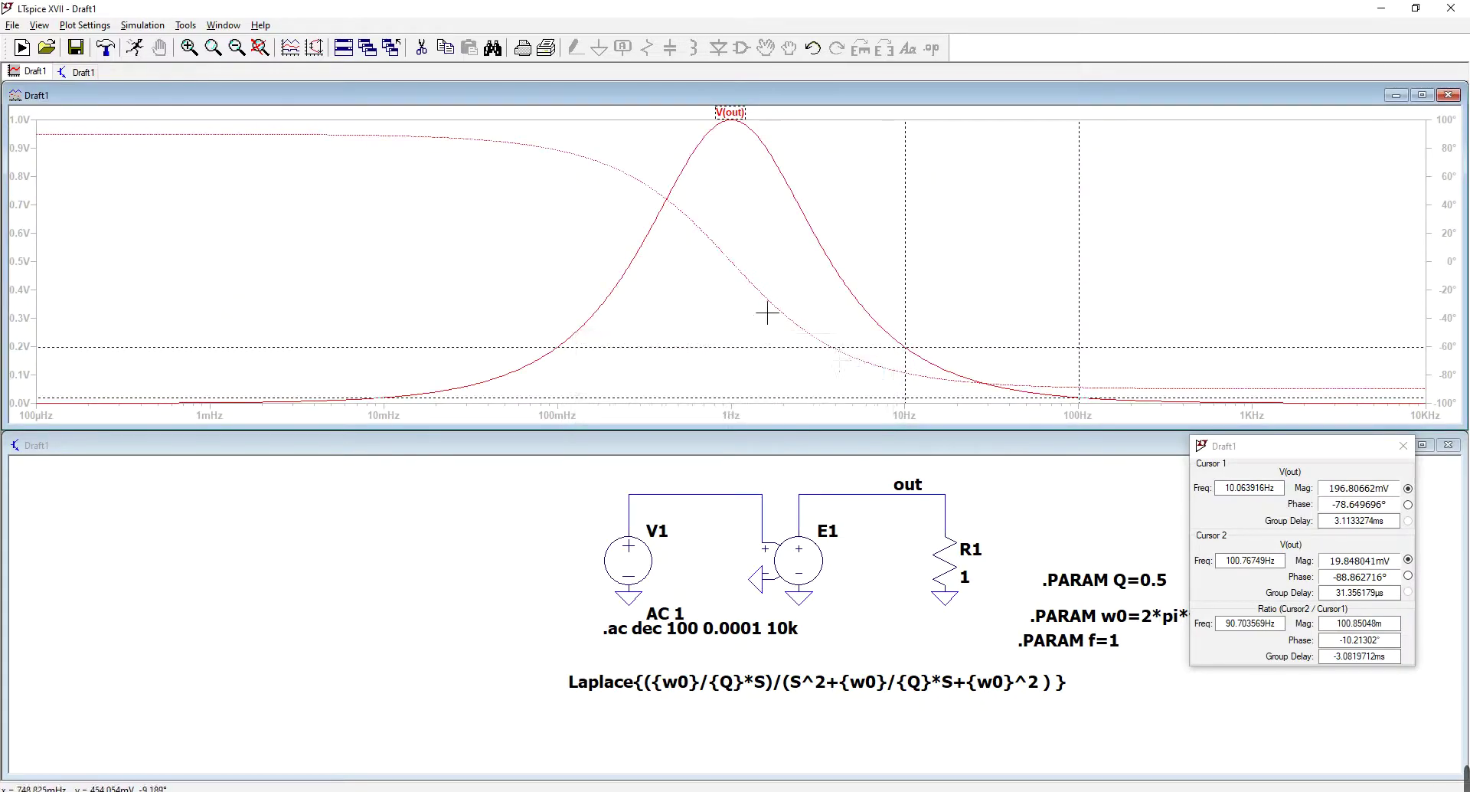
{"action": "left_click", "coordinate": [747, 114], "text": "ctrl"}
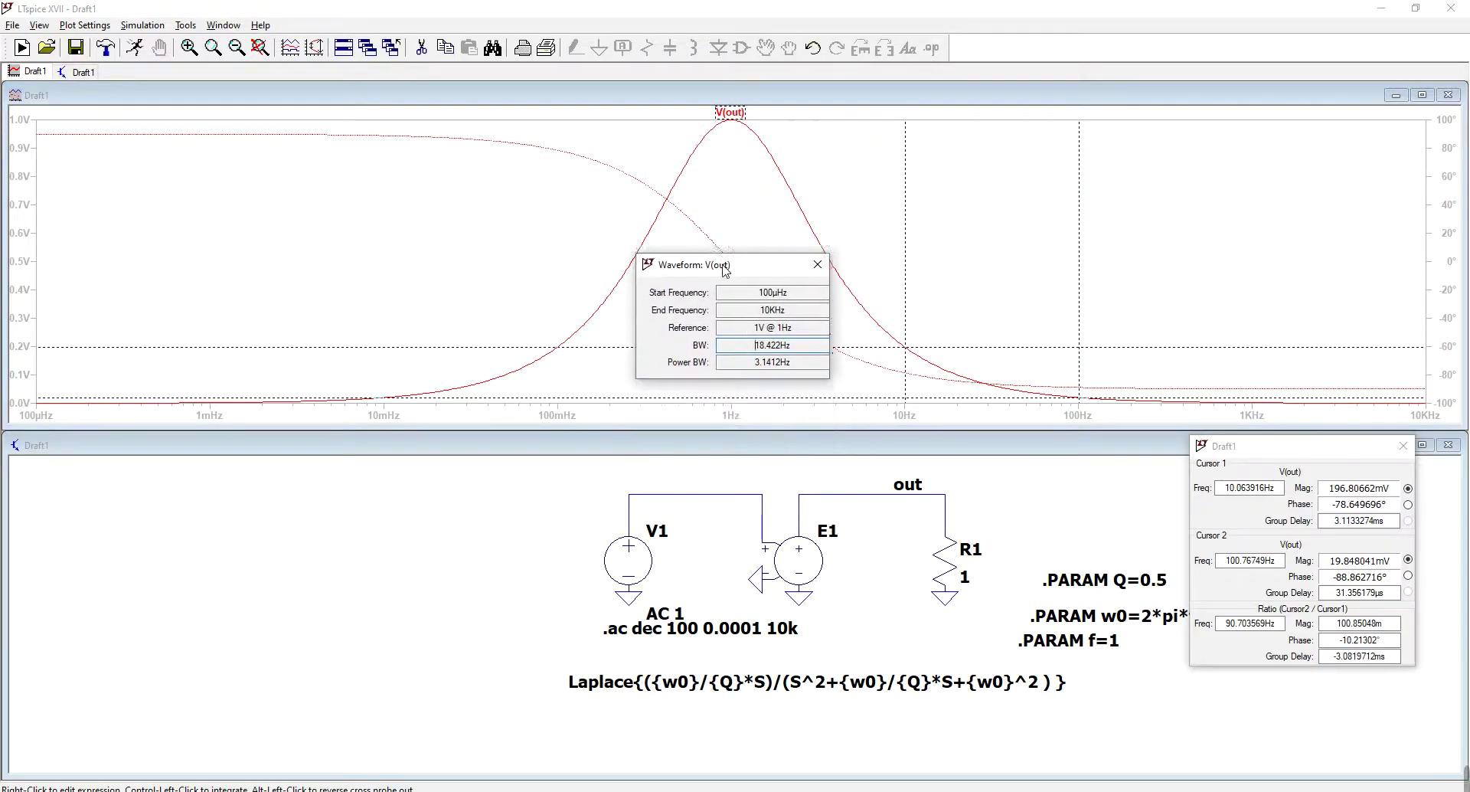
{"action": "left_click_drag", "start_coordinate": [753, 340], "coordinate": [814, 340]}
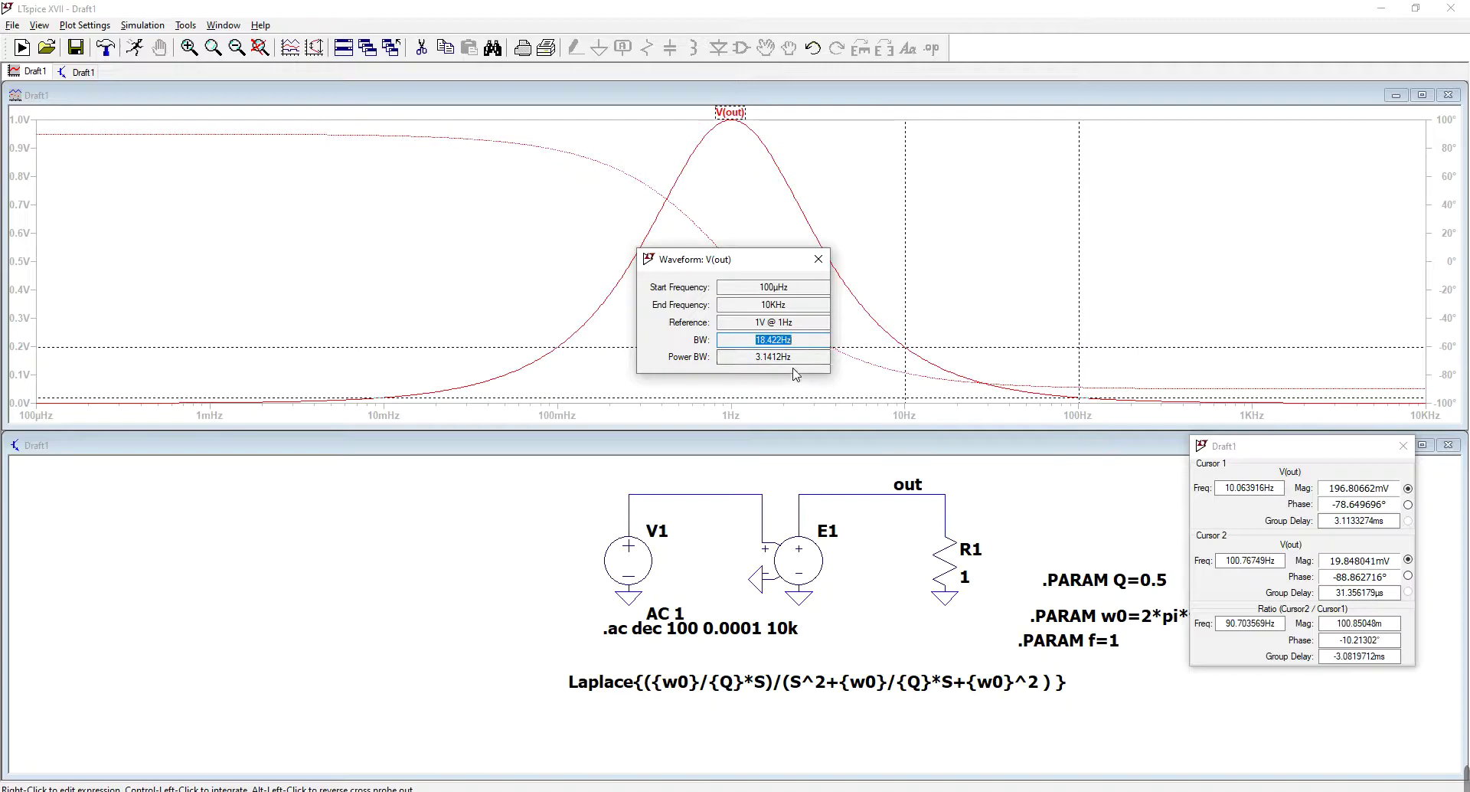
{"action": "left_click", "coordinate": [820, 262]}
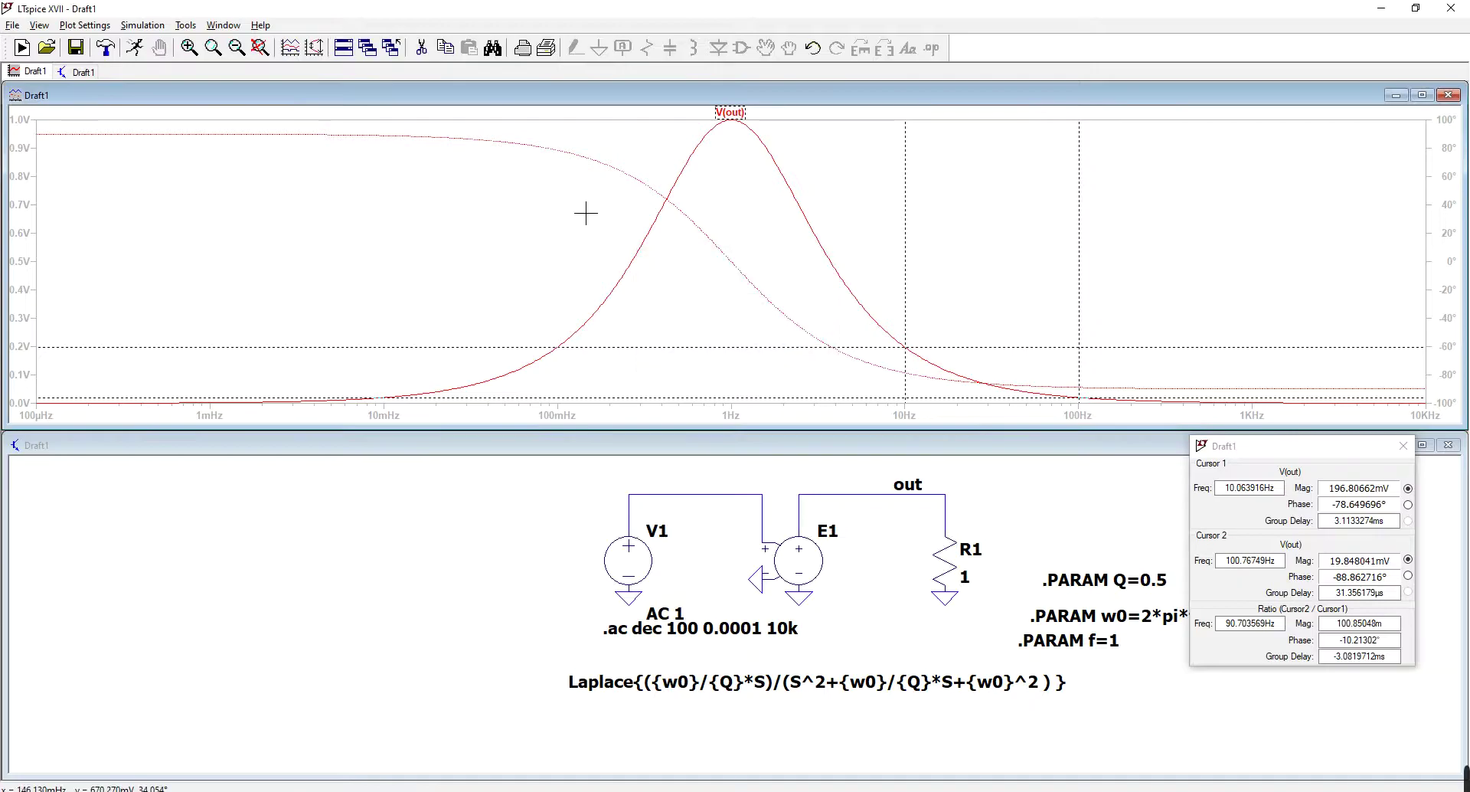
Return the magnitude axis to decibels and check the bandwidth summary of V(out) on that scale
{"action": "right_click", "coordinate": [32, 211]}
{"action": "left_click", "coordinate": [775, 429]}
{"action": "left_click", "coordinate": [846, 375]}
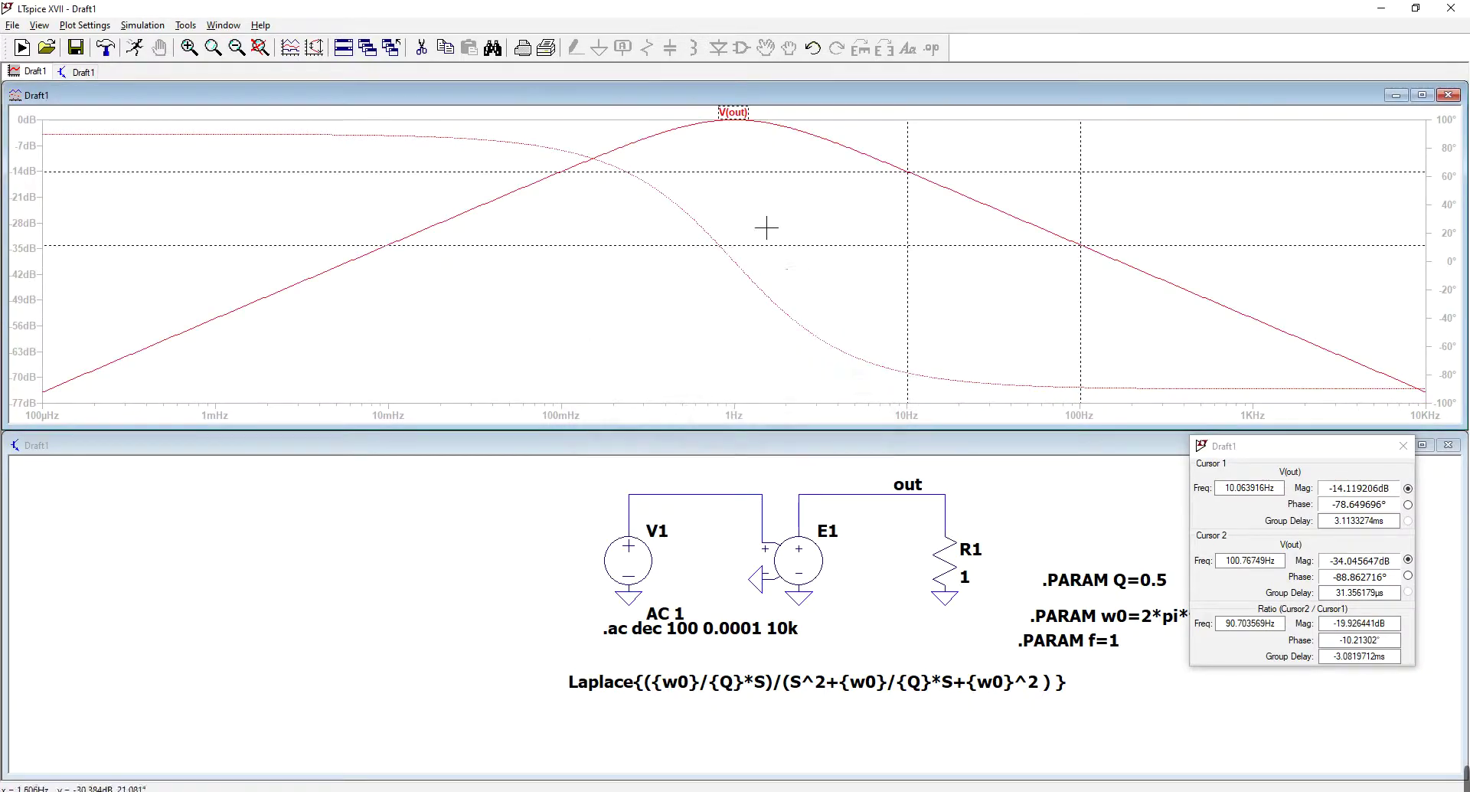
{"action": "left_click", "coordinate": [733, 113], "text": "ctrl"}
{"action": "left_click_drag", "start_coordinate": [720, 348], "coordinate": [747, 271]}
{"action": "left_click_drag", "start_coordinate": [782, 348], "coordinate": [806, 348]}
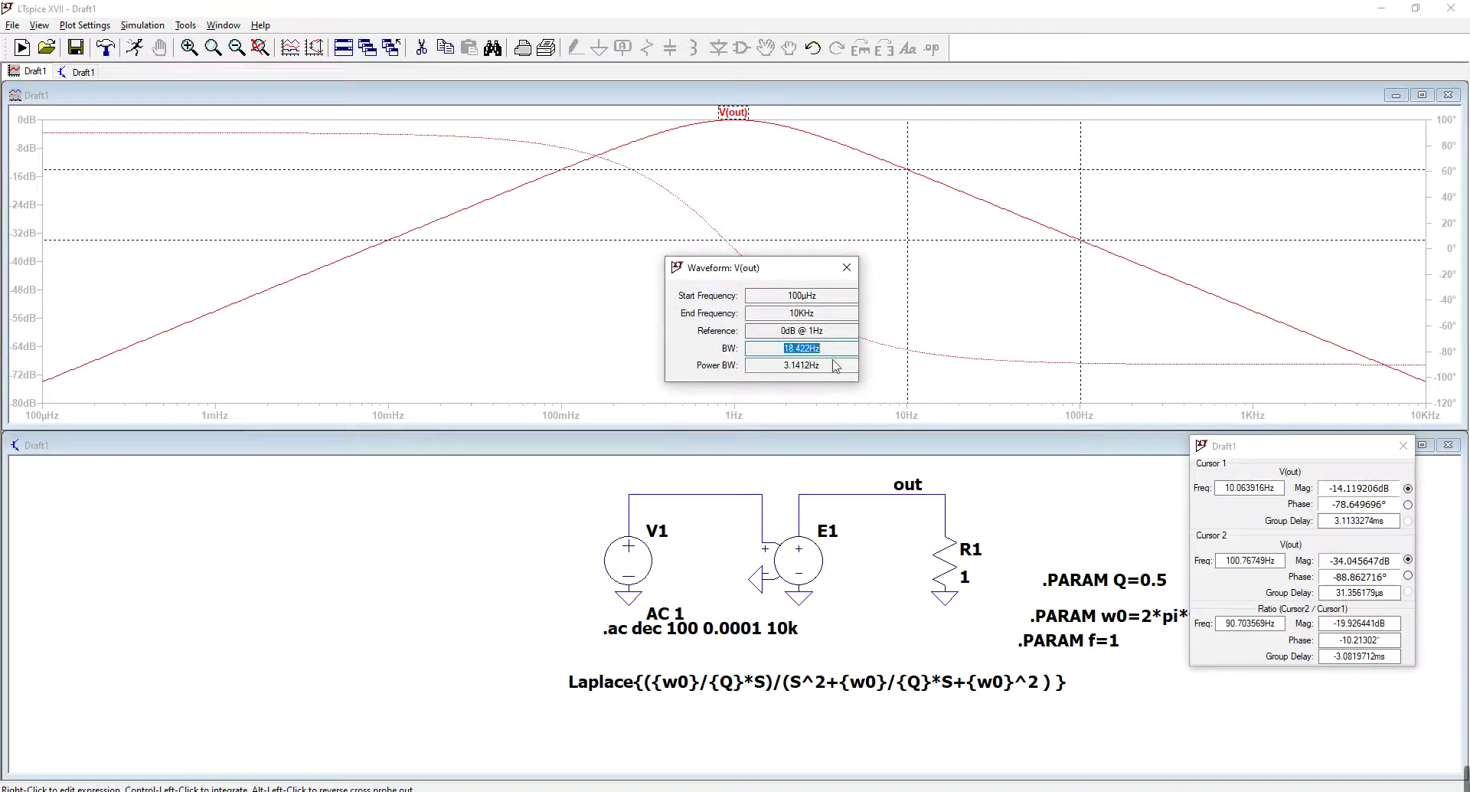
{"action": "left_click", "coordinate": [846, 267]}
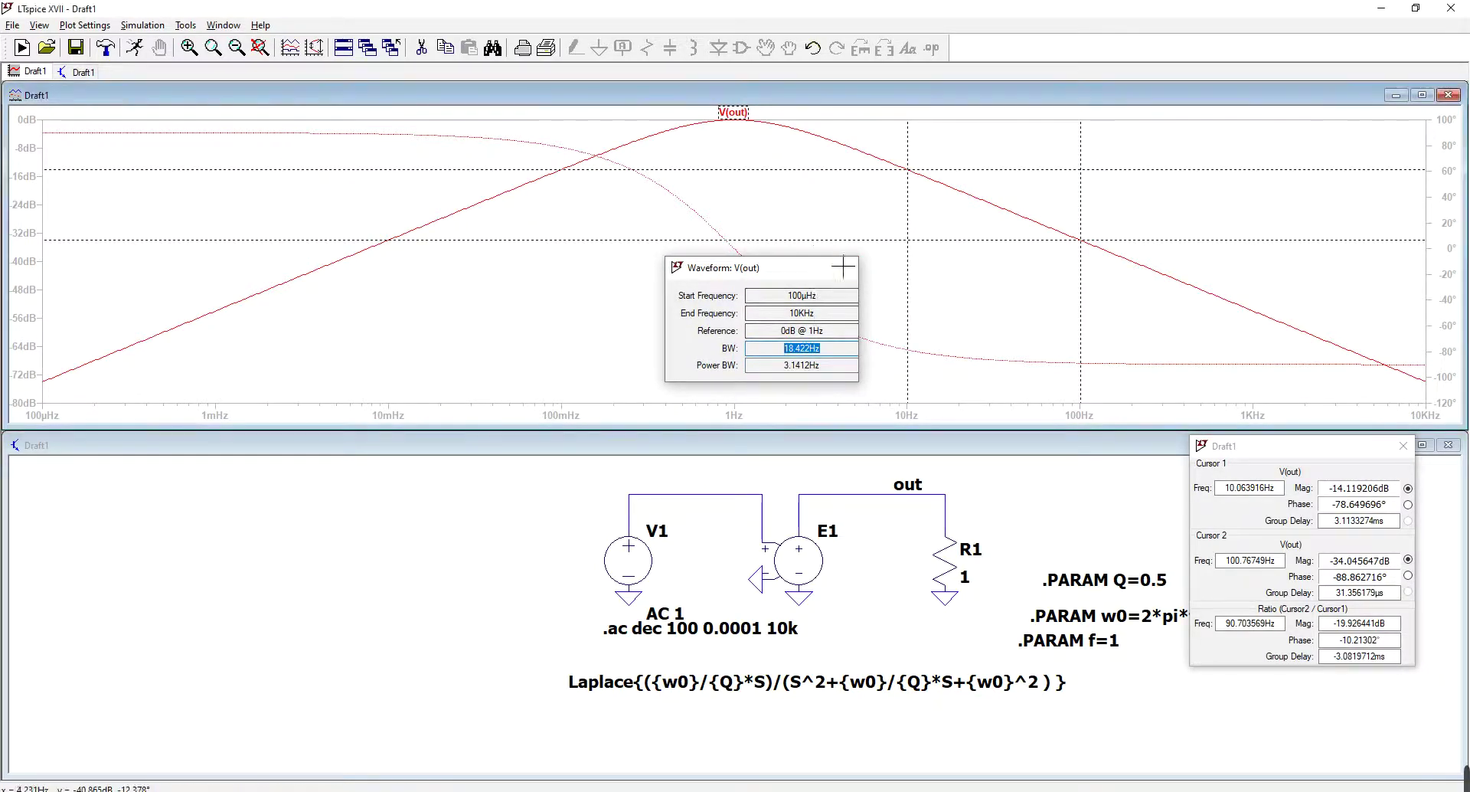
Switch the plot's magnitude axis from decibels to a linear representation
{"action": "right_click", "coordinate": [30, 191]}
{"action": "left_click", "coordinate": [755, 399]}
{"action": "left_click", "coordinate": [864, 372]}
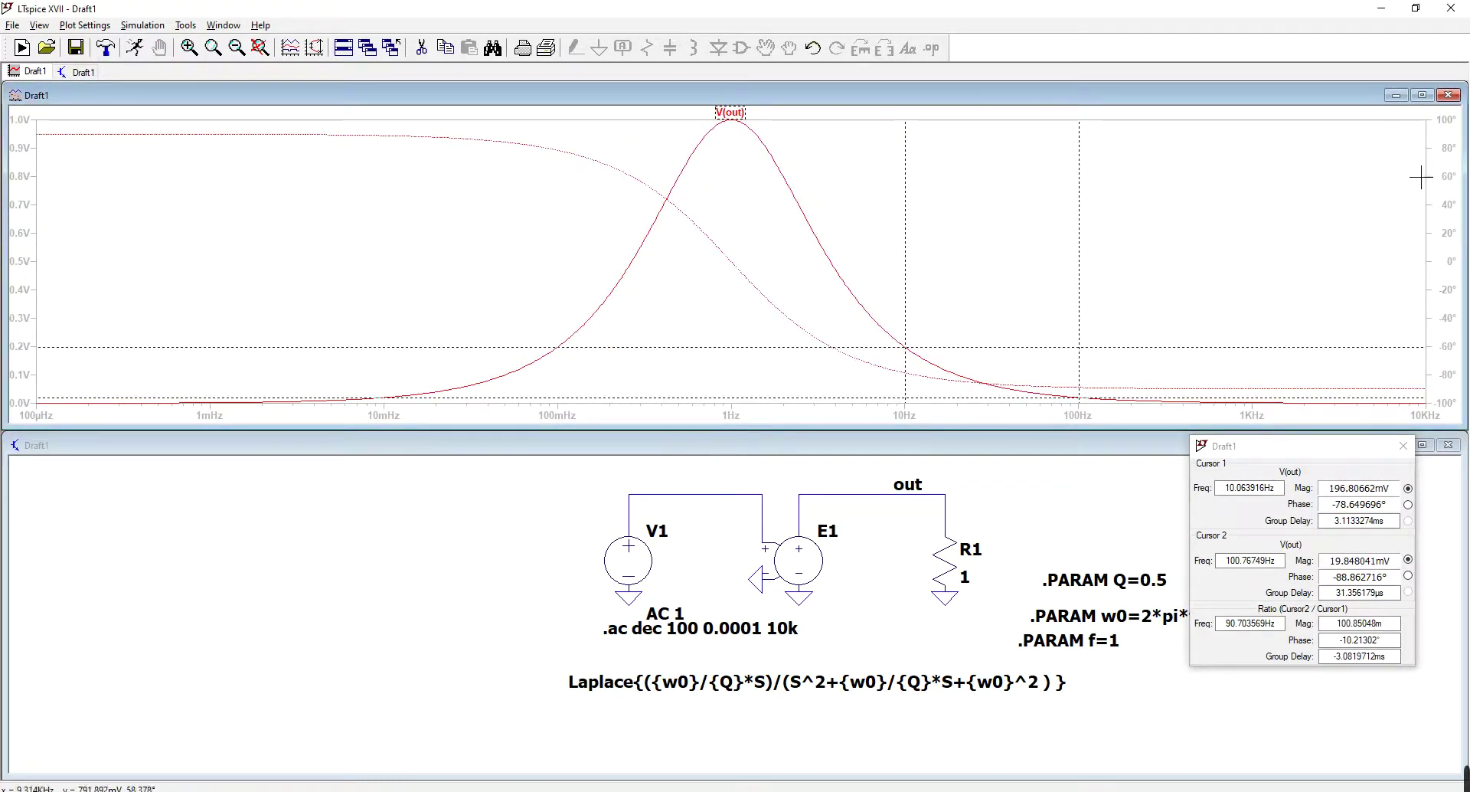
Plot group delay instead of phase on the secondary vertical axis
{"action": "right_click", "coordinate": [1445, 187]}
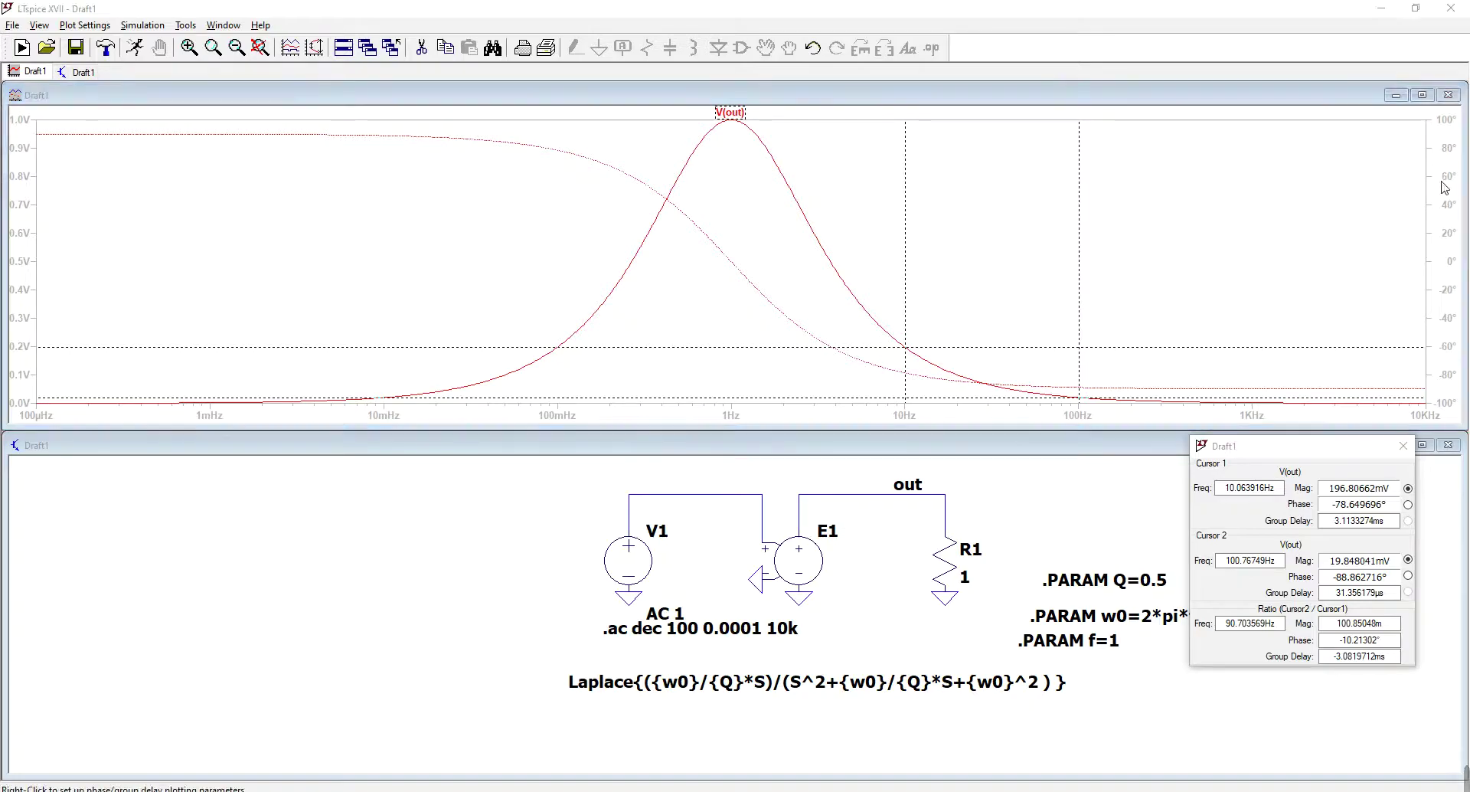
{"action": "left_click", "coordinate": [729, 422]}
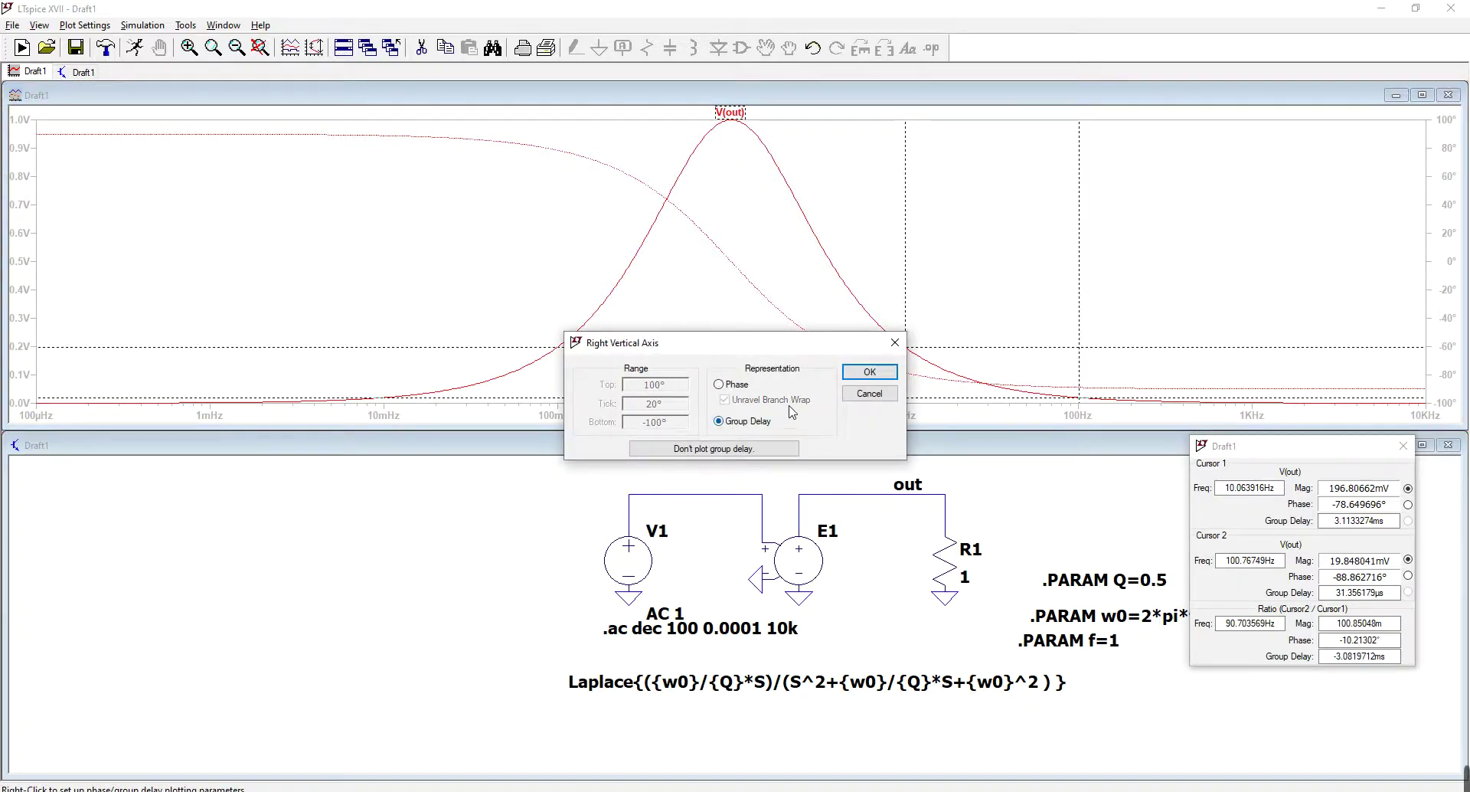
{"action": "left_click", "coordinate": [874, 380]}
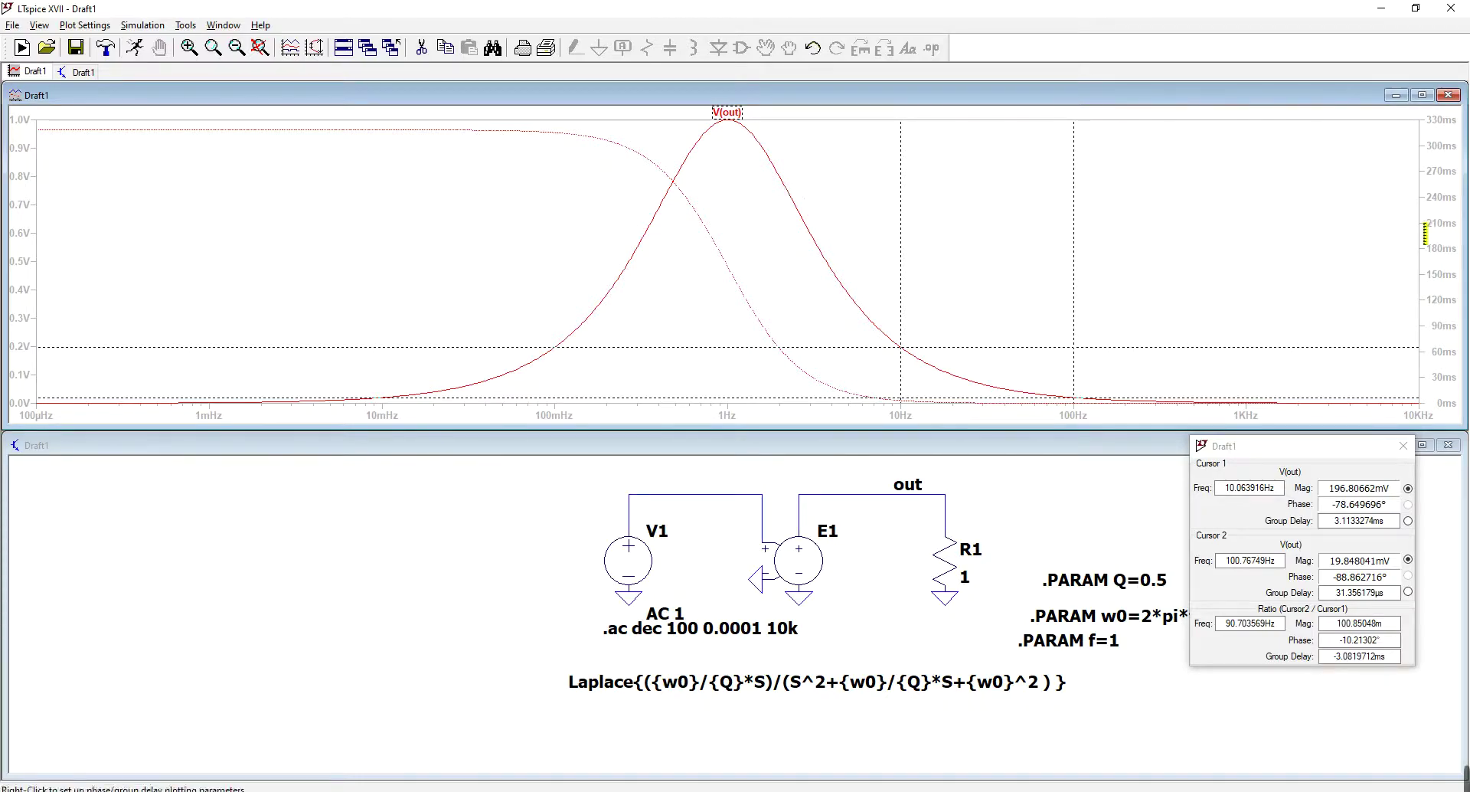
Remove the group delay curve from the plot and close the cursor readout
{"action": "right_click", "coordinate": [1426, 234]}
{"action": "left_click", "coordinate": [744, 448]}
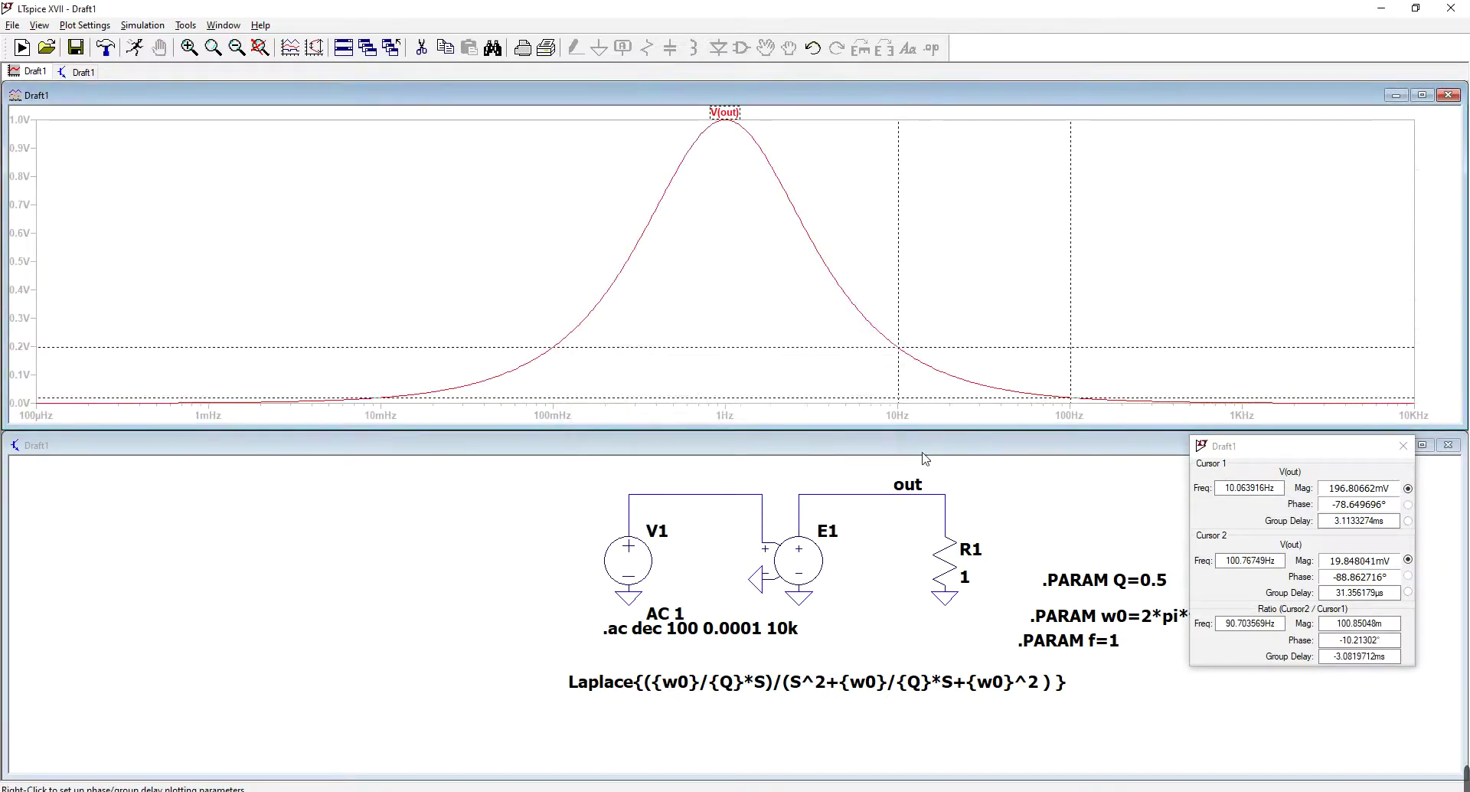
{"action": "left_click", "coordinate": [1403, 445]}
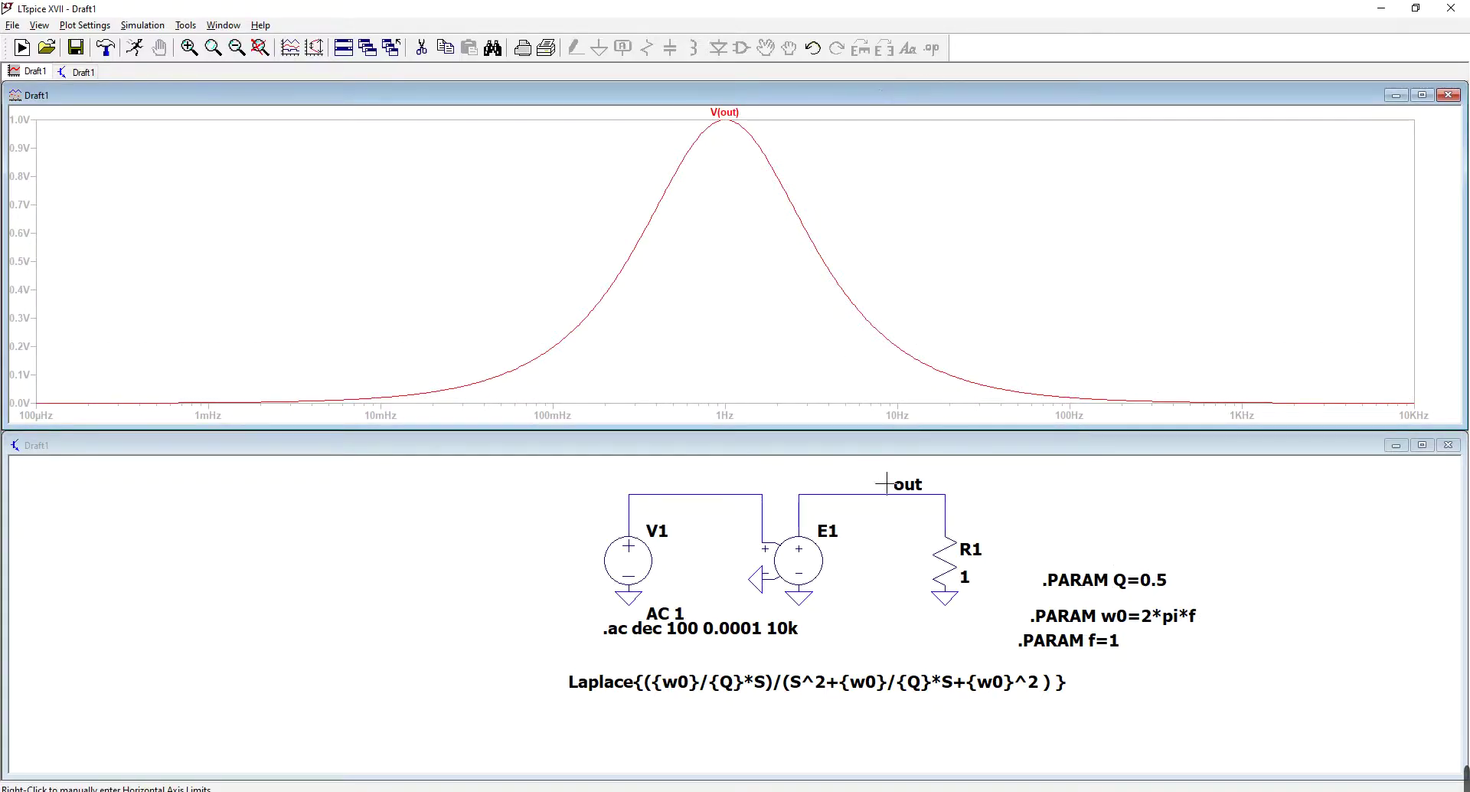
{"action": "left_click", "coordinate": [931, 447]}
{"action": "left_click", "coordinate": [932, 47]}
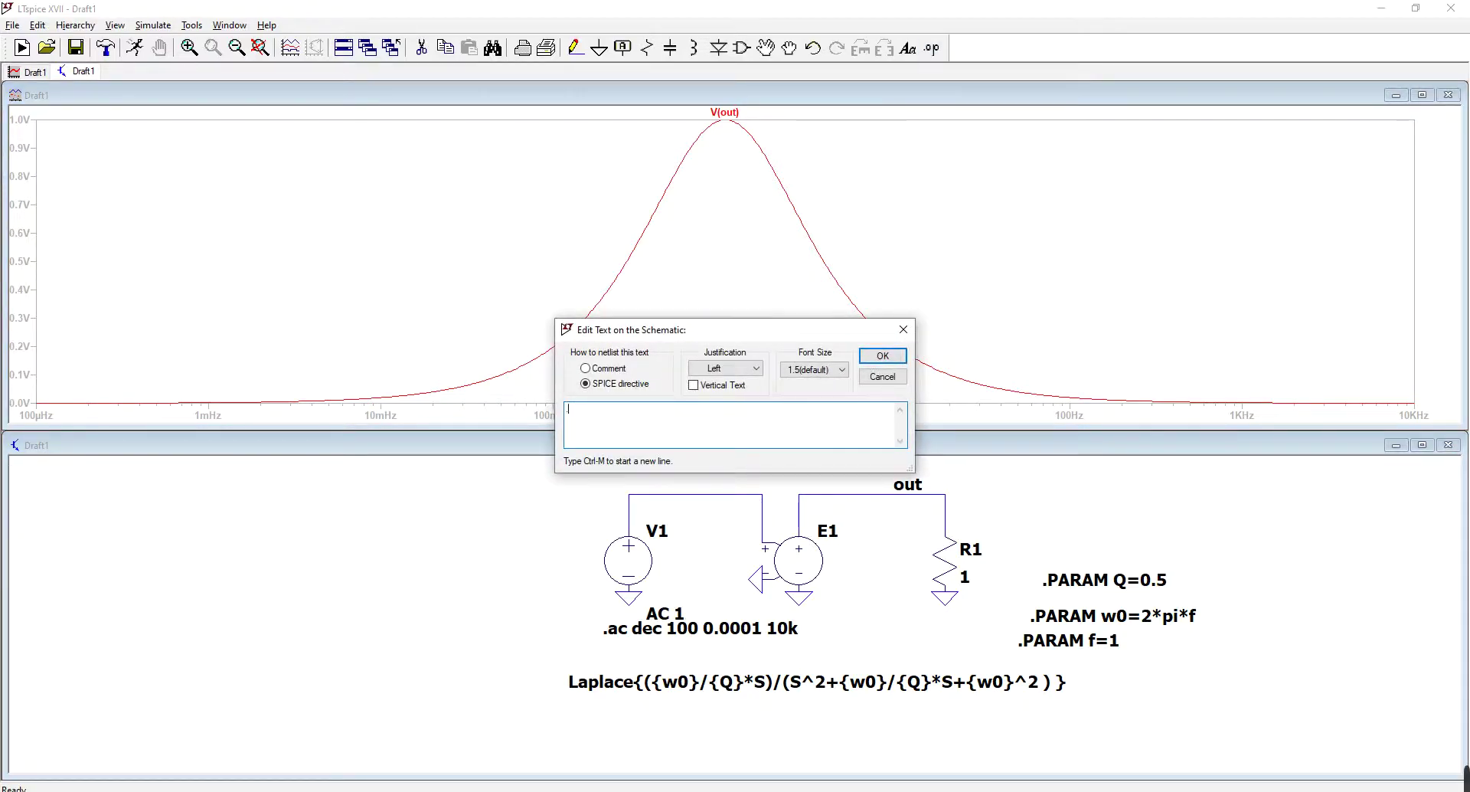
{"action": "type", "text": ".step para"}
{"action": "left_click_drag", "start_coordinate": [751, 338], "coordinate": [494, 486]}
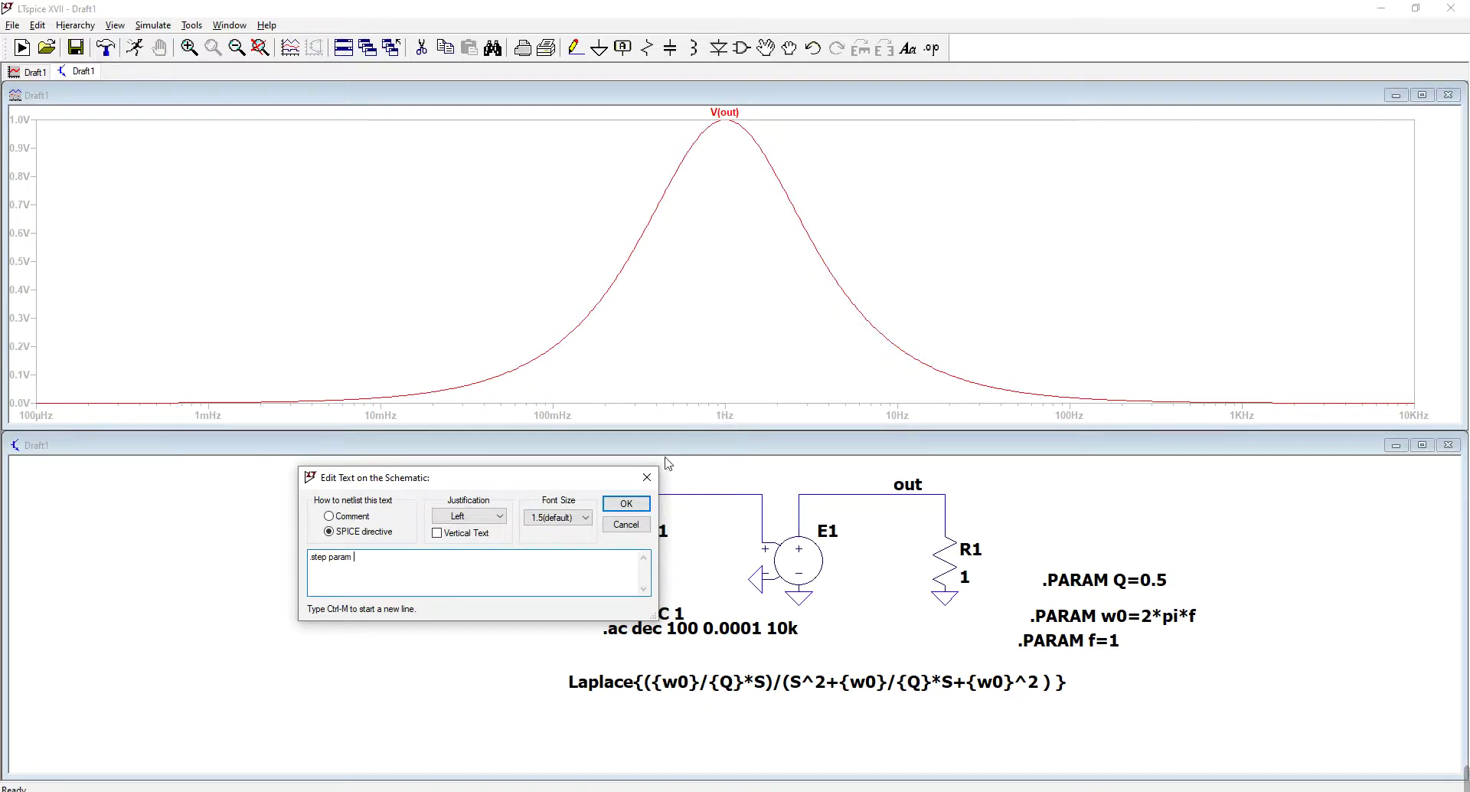
{"action": "key", "text": "Escape"}
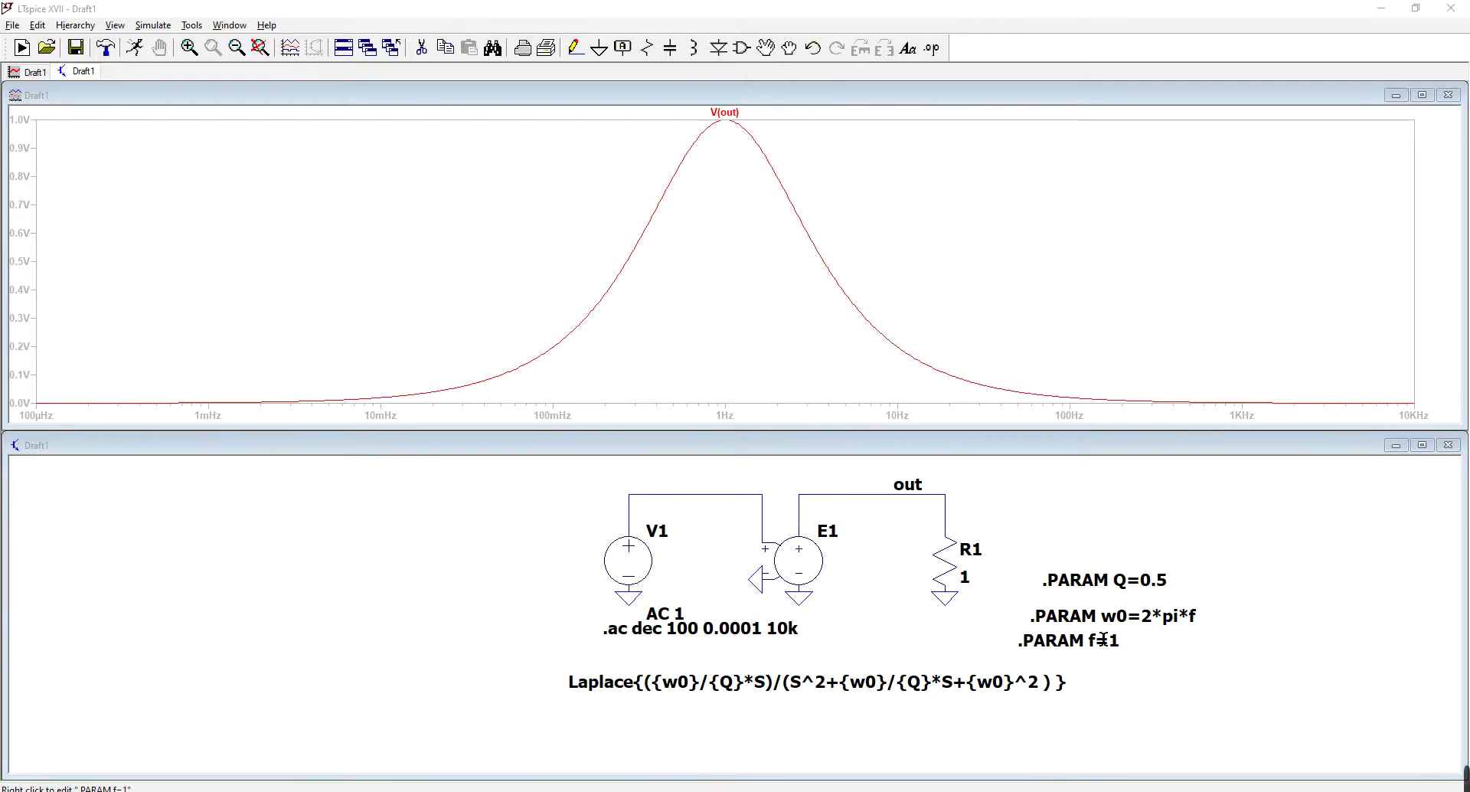
Set the frequency parameter f to 1k in its .PARAM directive
{"action": "right_click", "coordinate": [1102, 640]}
{"action": "key", "text": "BackSpace"}
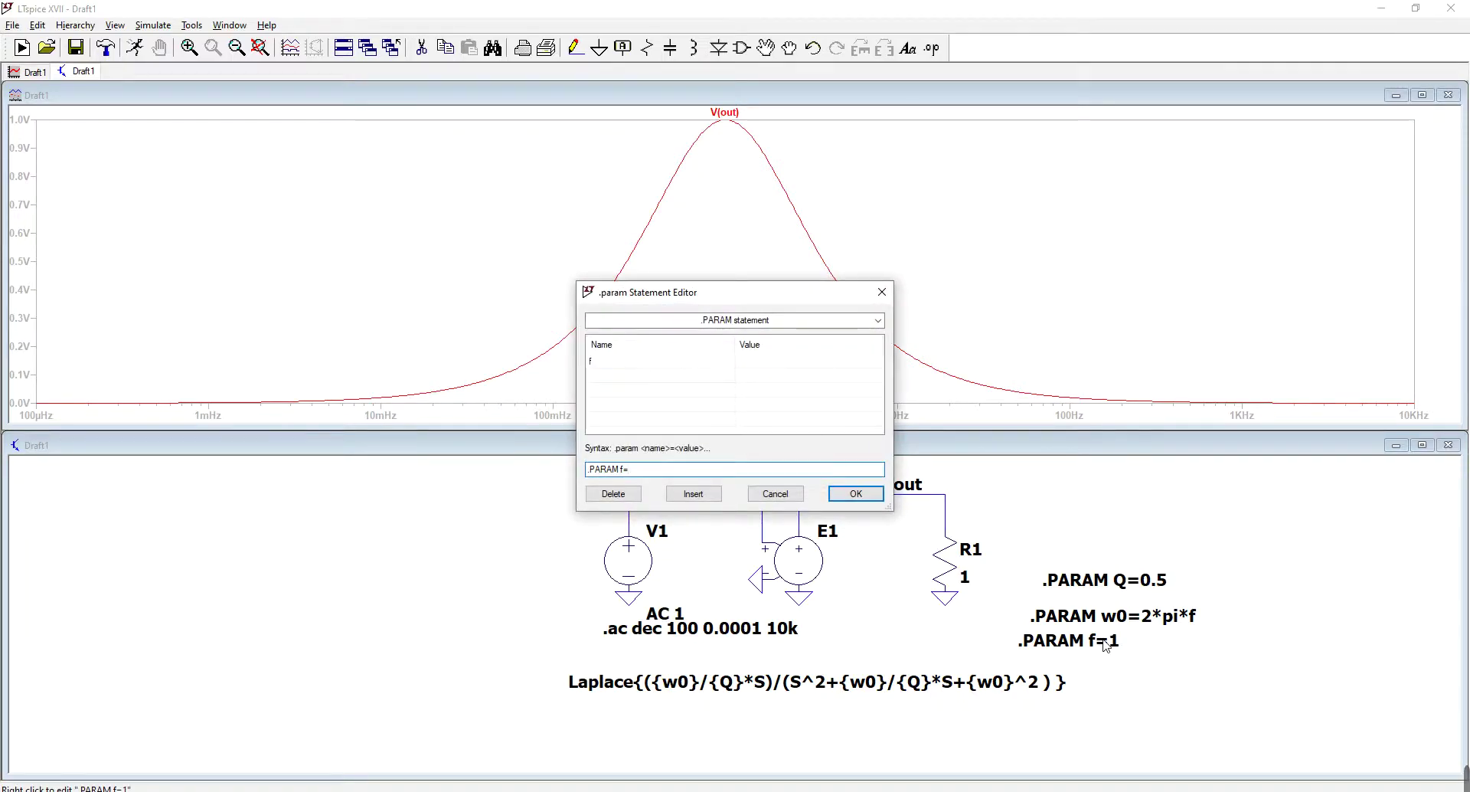
{"action": "type", "text": "1k"}
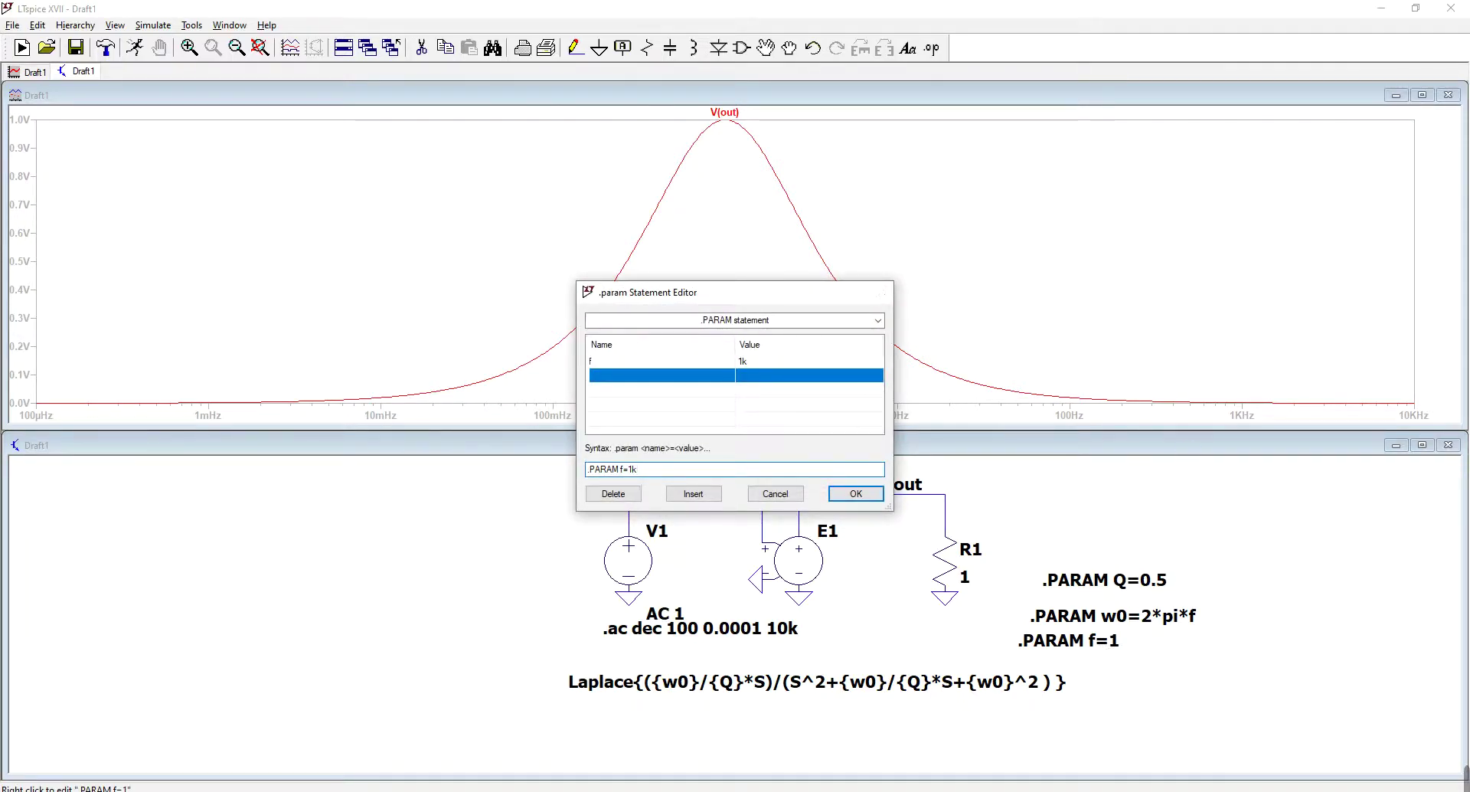
{"action": "key", "text": "Return"}
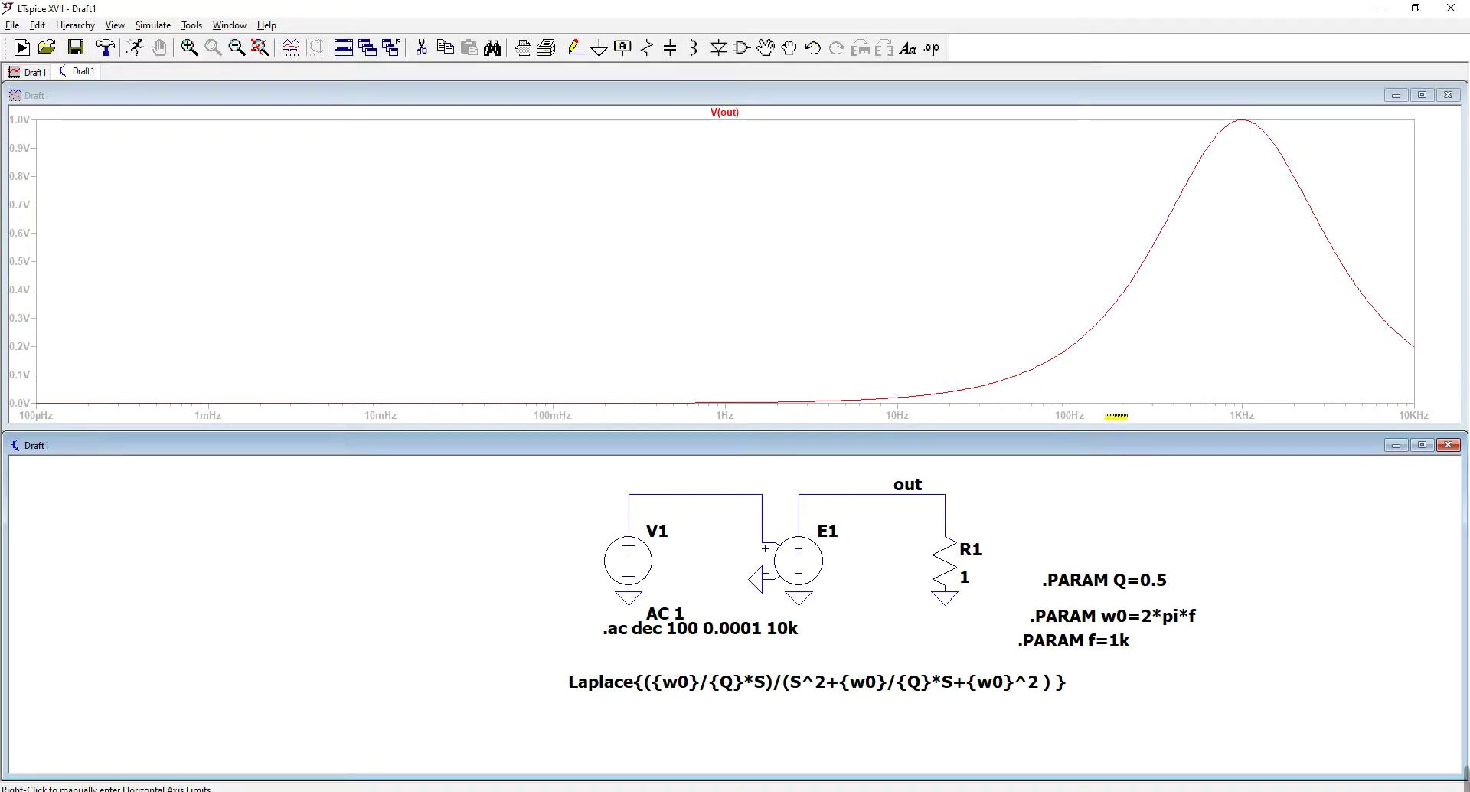
Set the frequency parameter f to 1 in its .PARAM directive and rerun the simulation
{"action": "right_click", "coordinate": [1121, 631]}
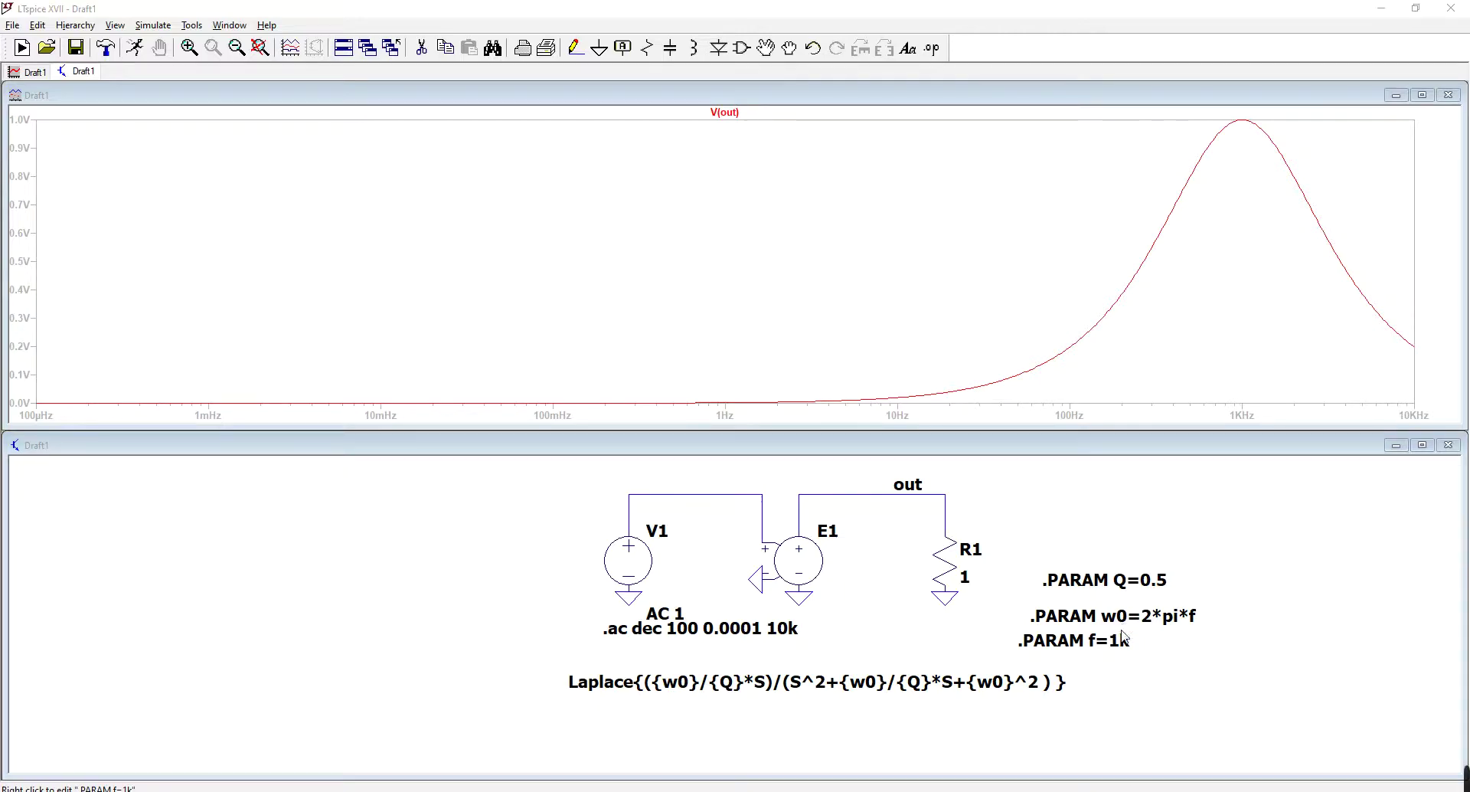
{"action": "key", "text": "BackSpace"}
{"action": "key", "text": "BackSpace"}
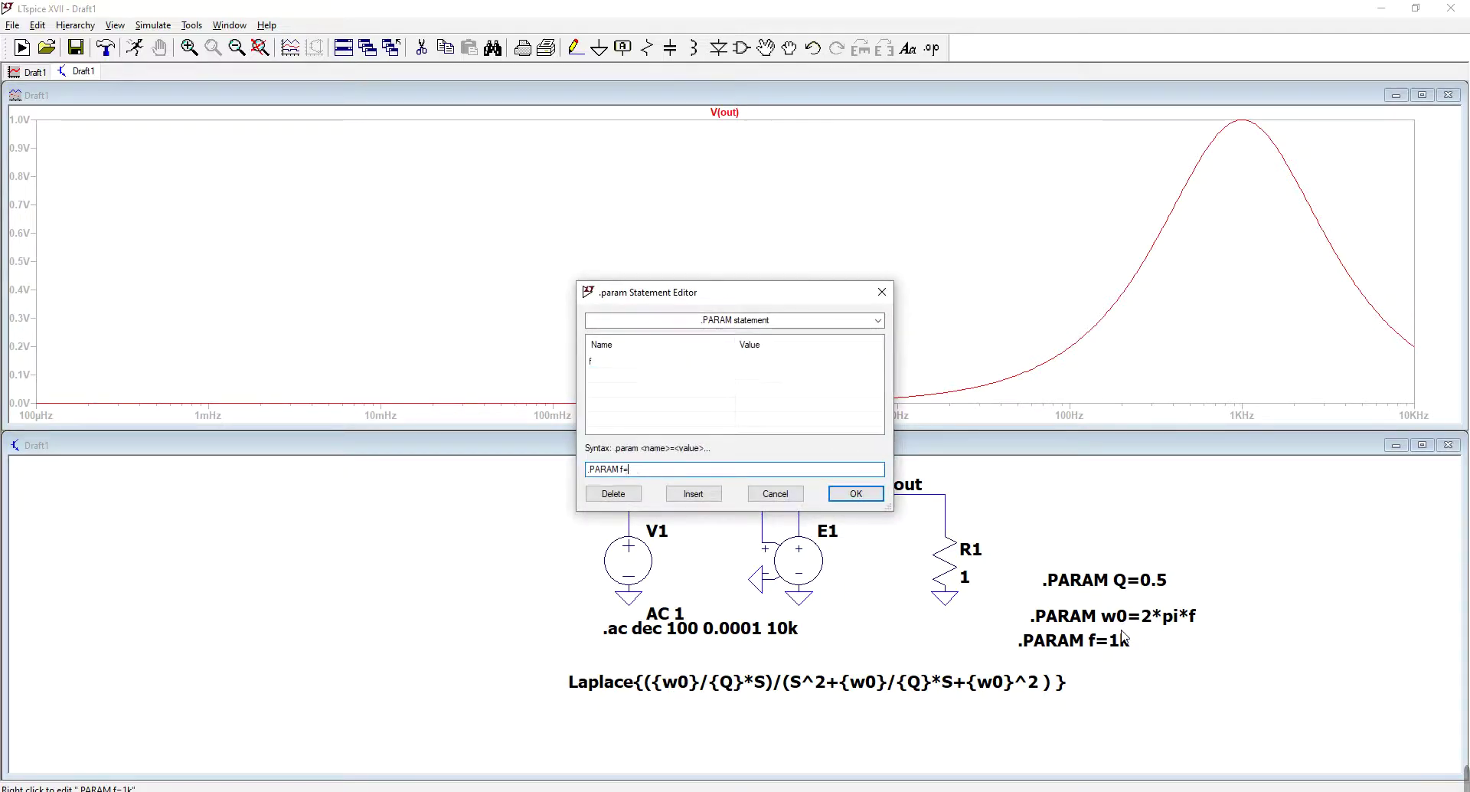
{"action": "type", "text": "1"}
{"action": "key", "text": "Return"}
{"action": "left_click", "coordinate": [138, 46]}
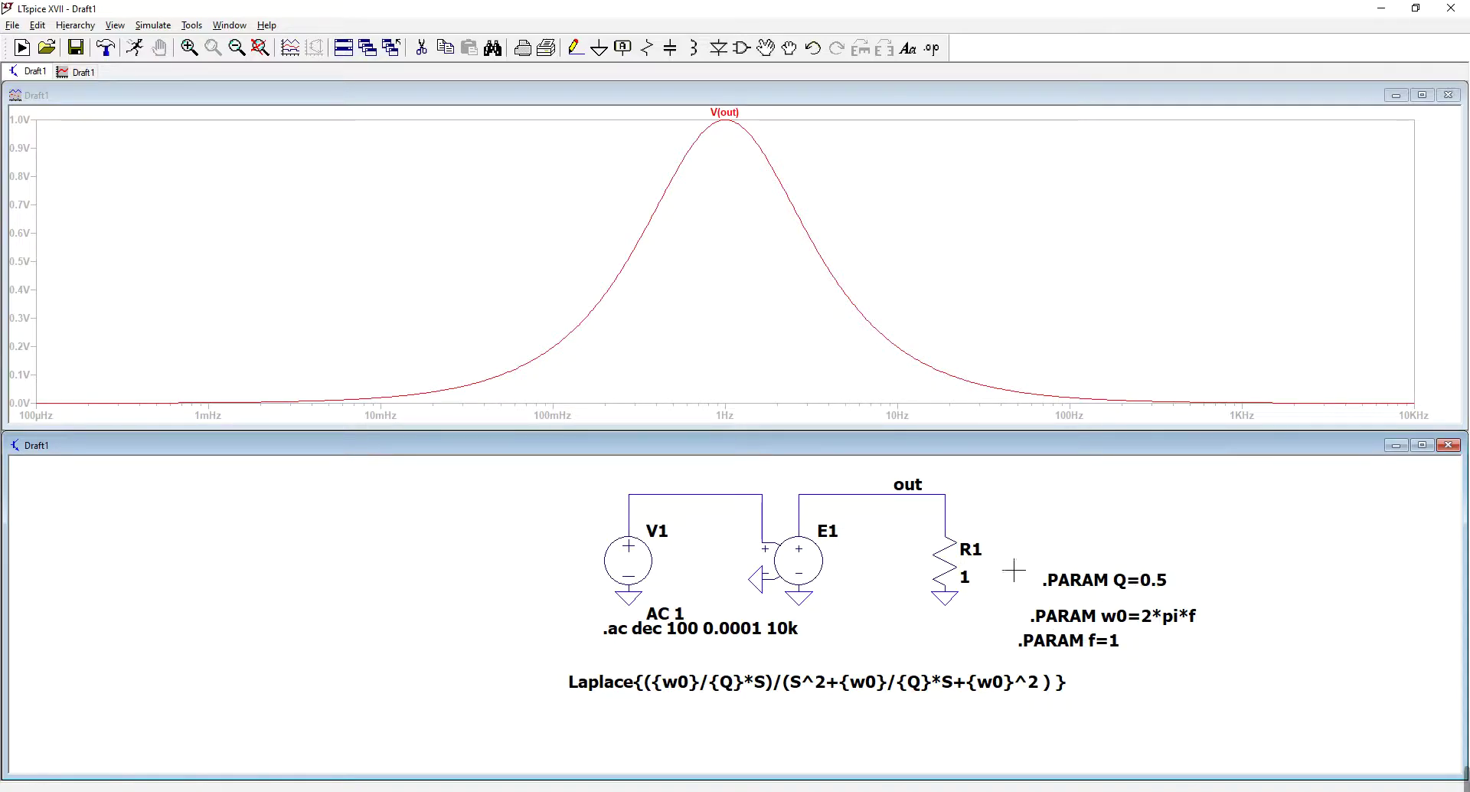
Add the SPICE directive ".step param Q 0.1 10 0.5" below the Laplace expression and run the simulation
{"action": "left_click", "coordinate": [931, 48]}
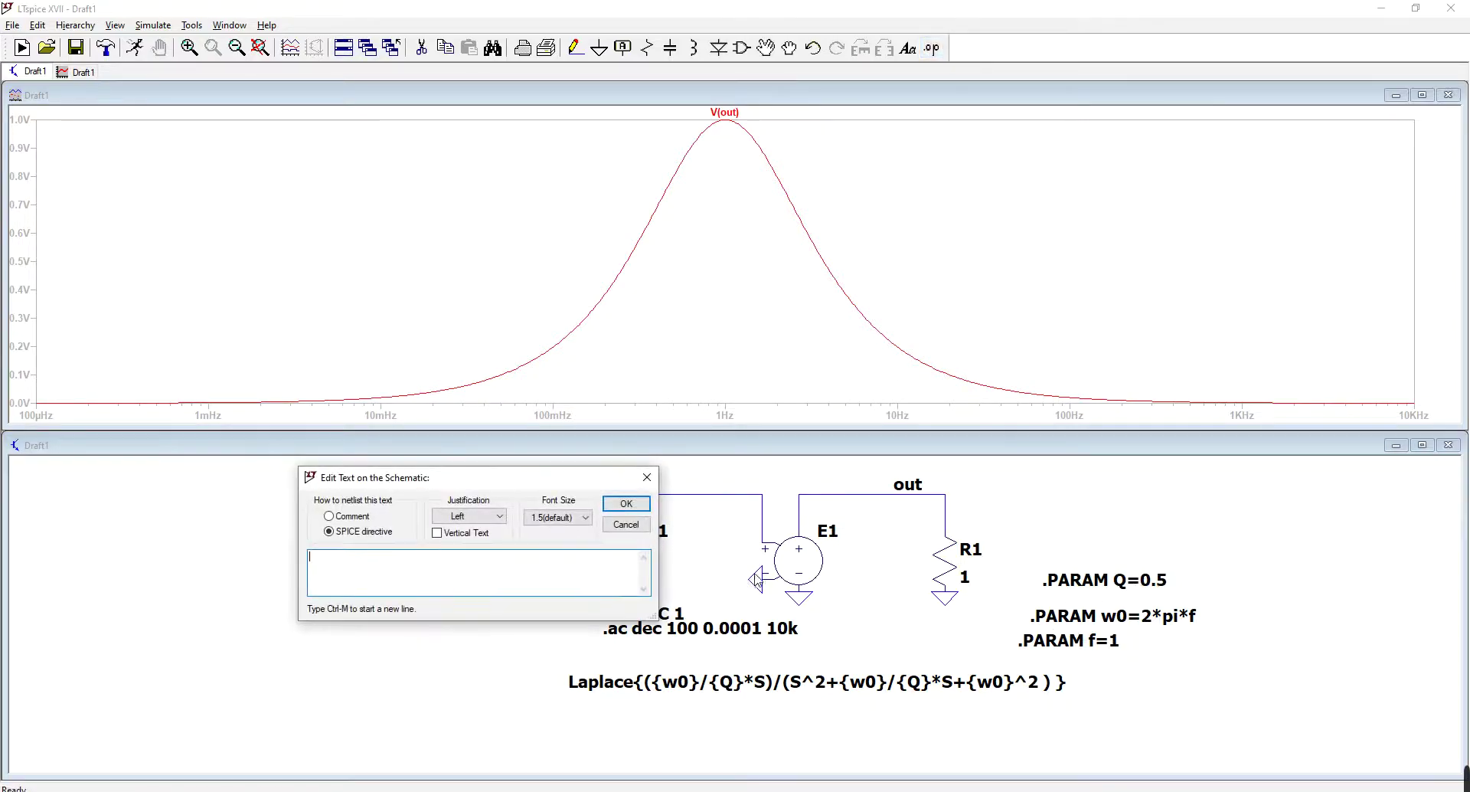
{"action": "left_click_drag", "start_coordinate": [449, 488], "coordinate": [622, 491]}
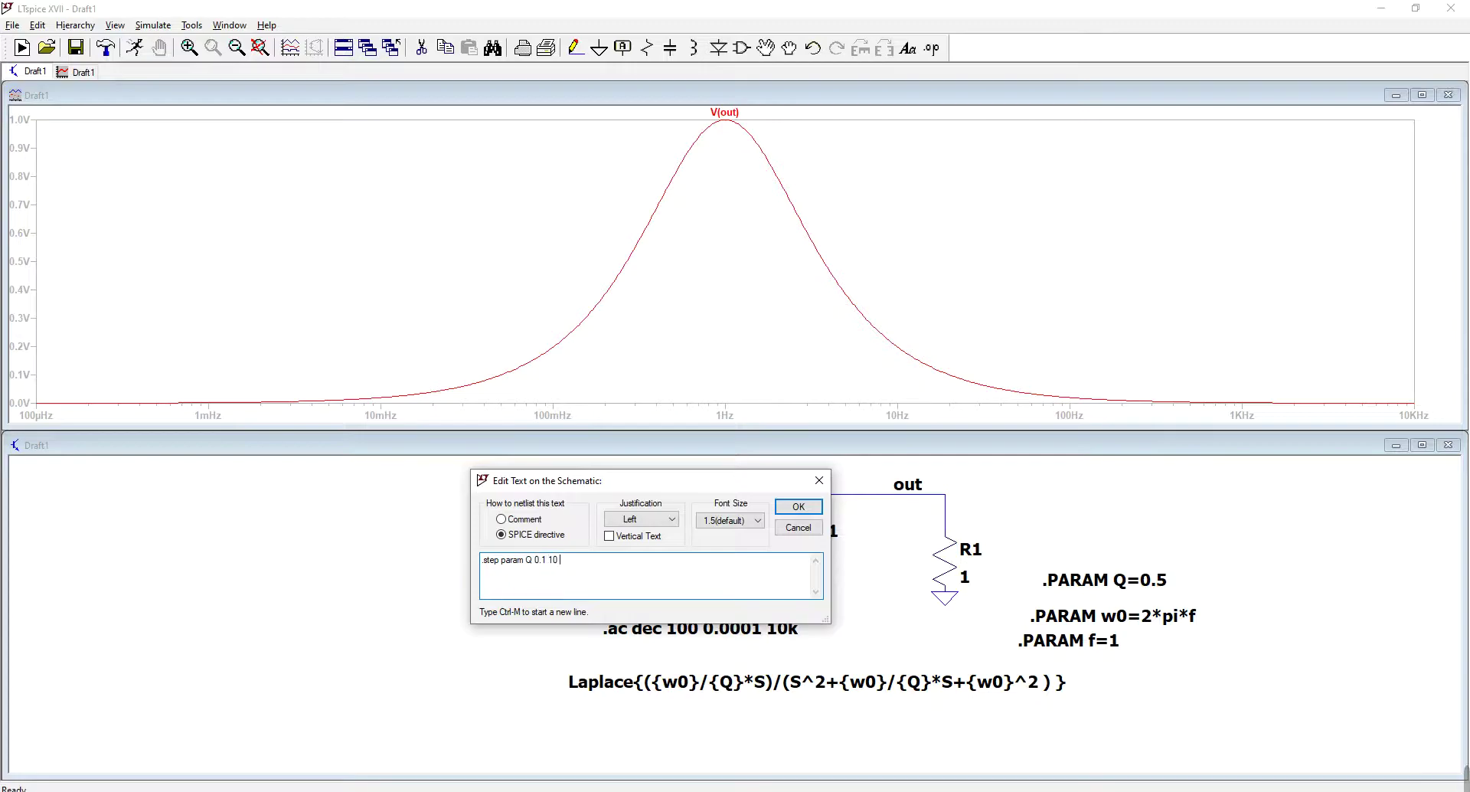
{"action": "key", "text": "Return"}
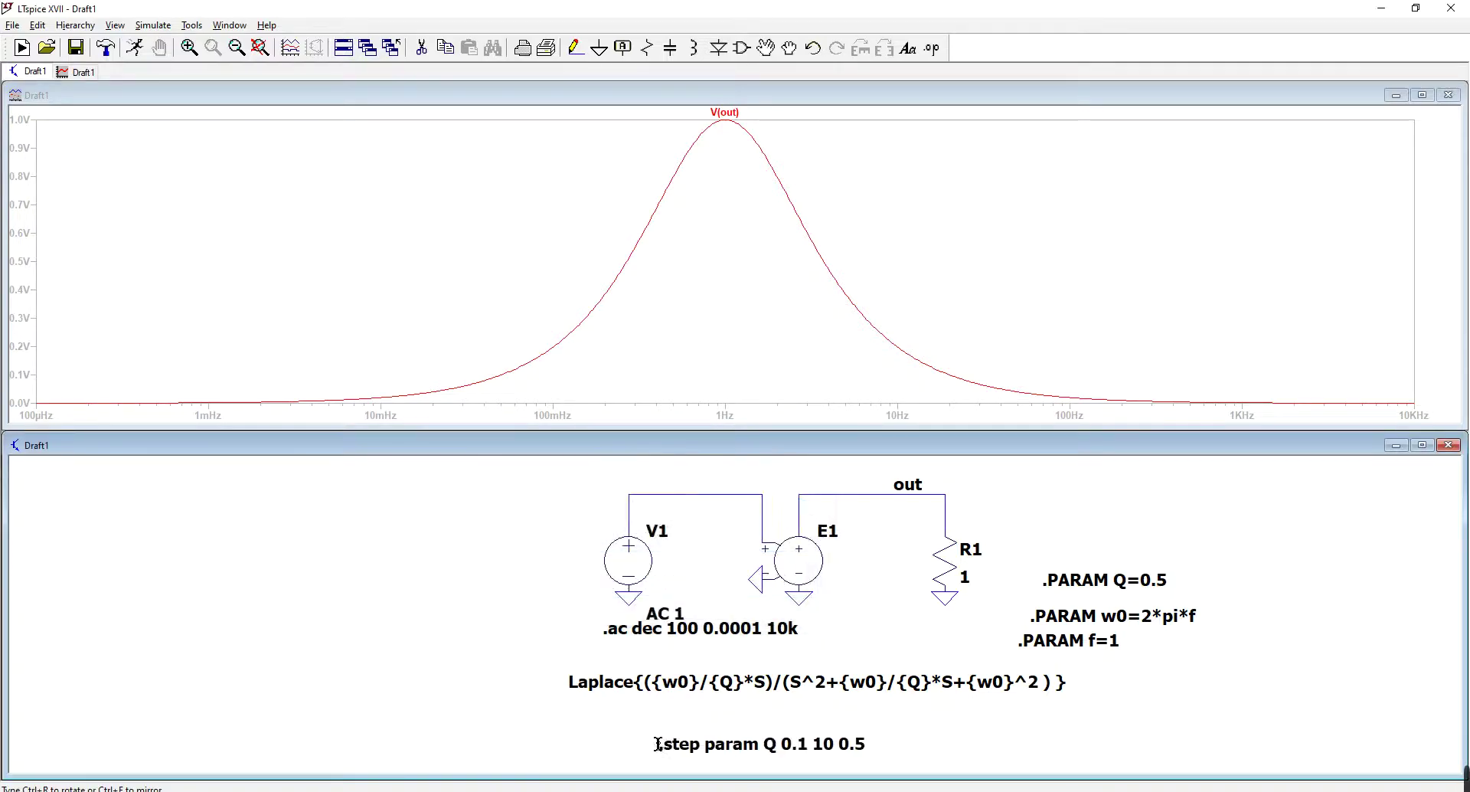
{"action": "left_click", "coordinate": [663, 721]}
{"action": "left_click", "coordinate": [134, 47]}
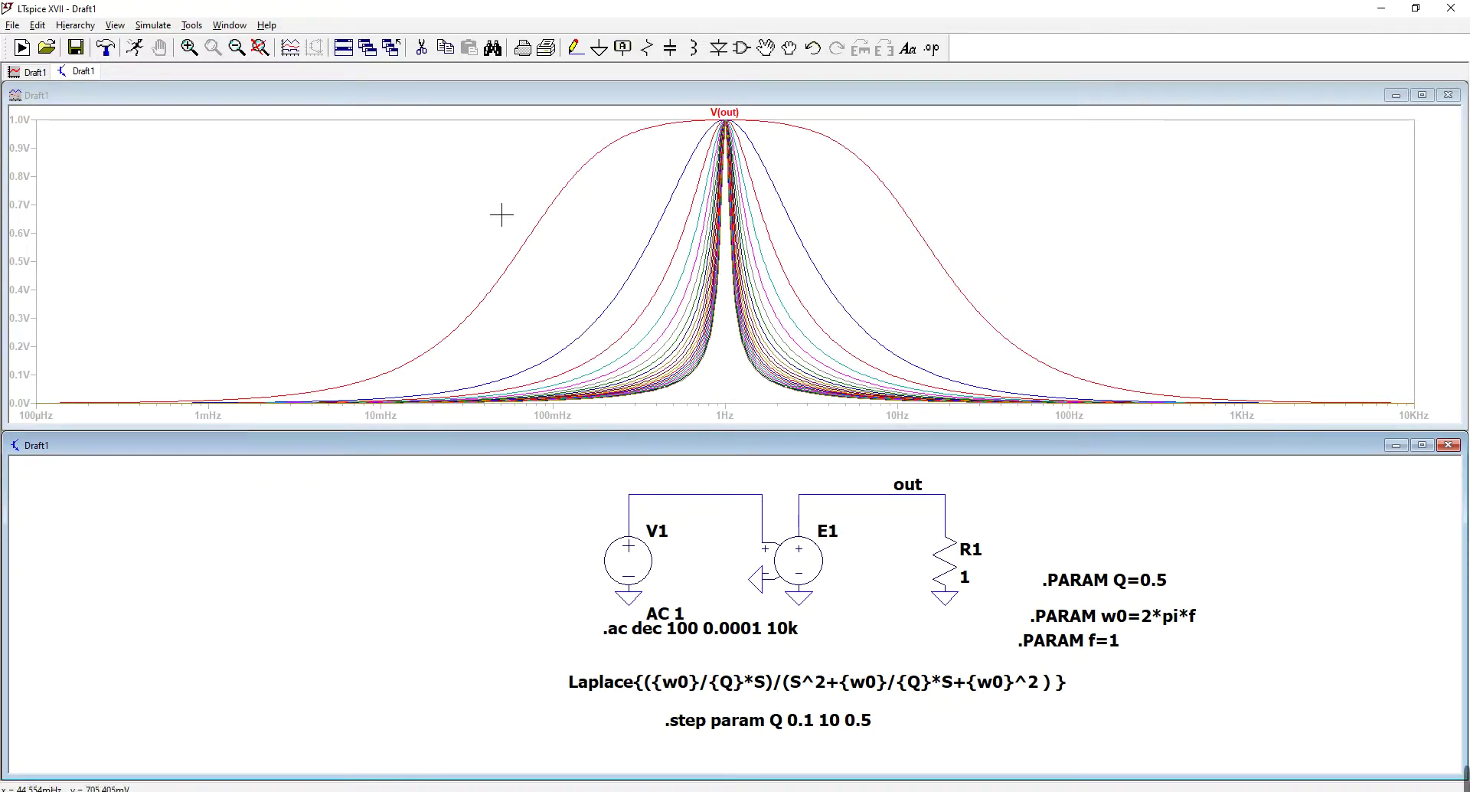
Show the step legend for the Q sweep, enlarge it to read all runs, and close it
{"action": "right_click", "coordinate": [959, 166]}
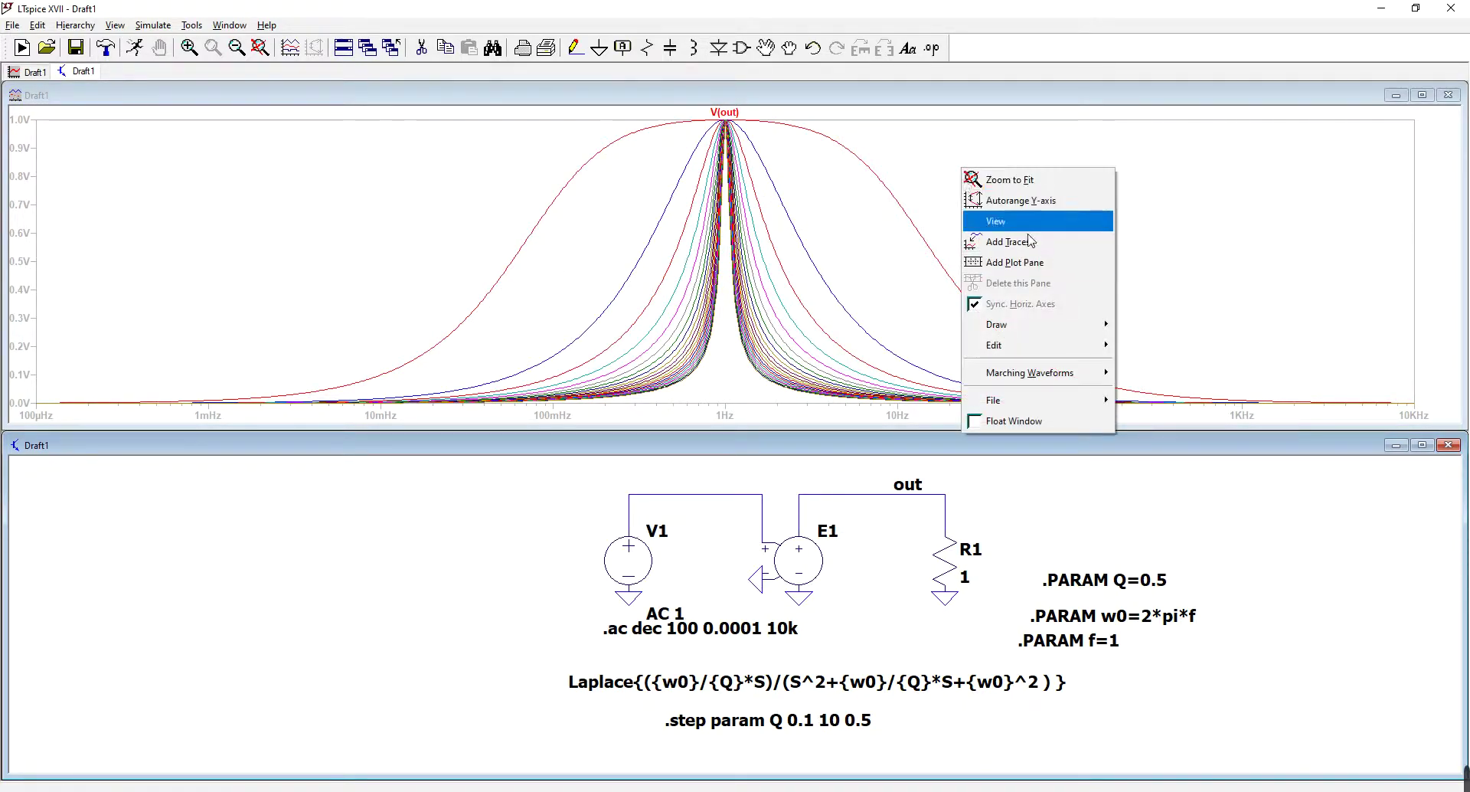
{"action": "mouse_move", "coordinate": [1030, 222]}
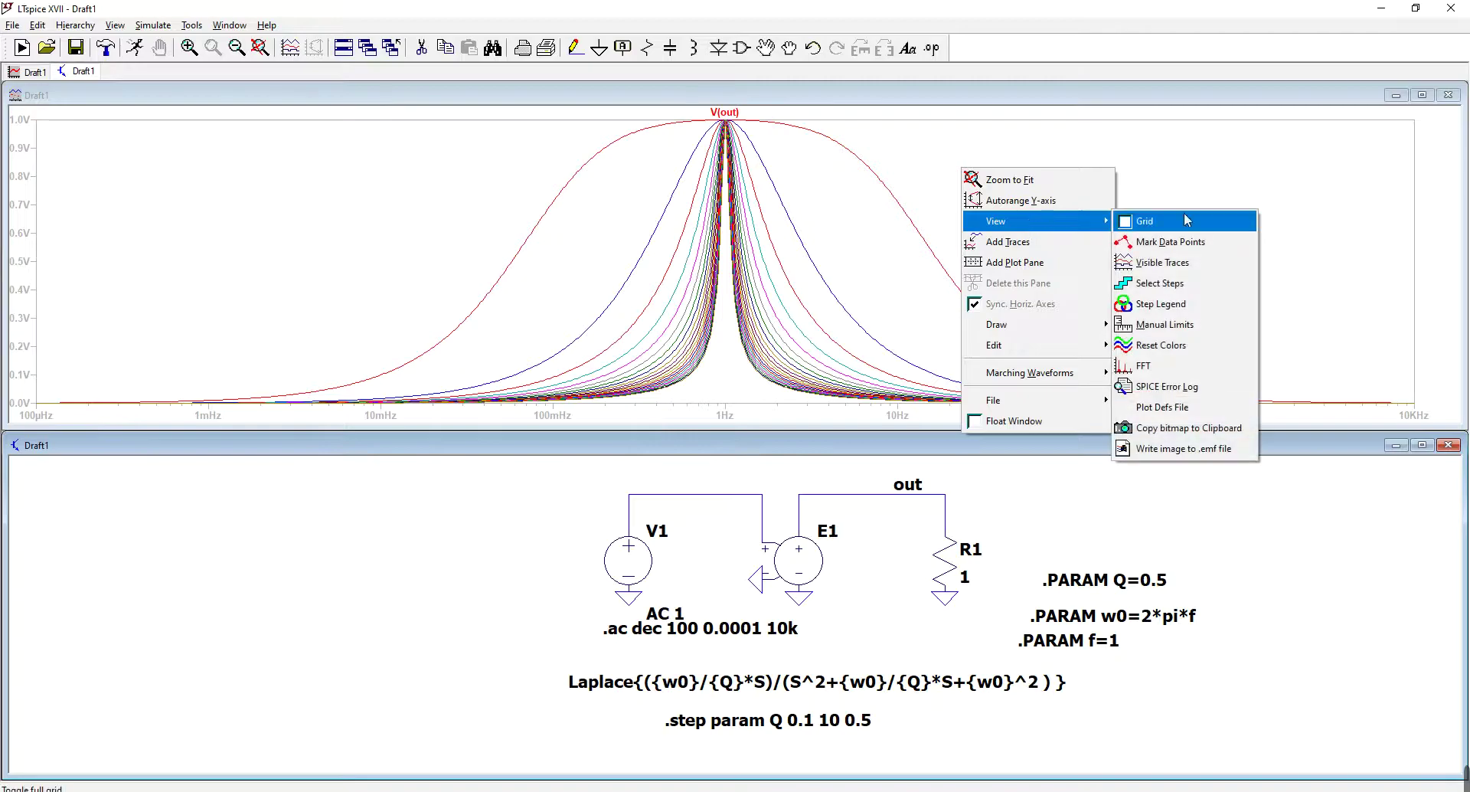
{"action": "left_click", "coordinate": [1177, 305]}
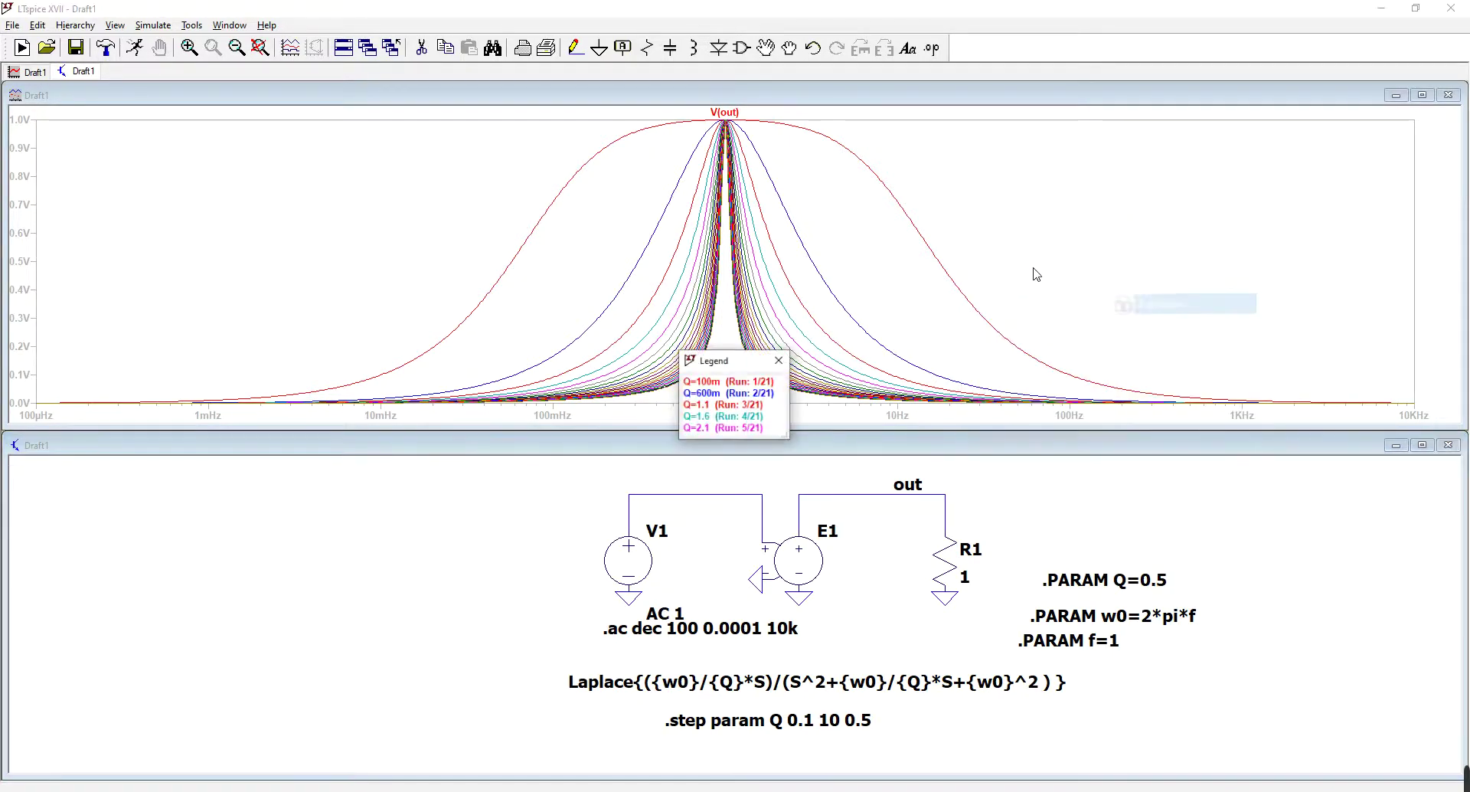
{"action": "left_click_drag", "start_coordinate": [722, 362], "coordinate": [1046, 181]}
{"action": "left_click_drag", "start_coordinate": [1118, 261], "coordinate": [1242, 490]}
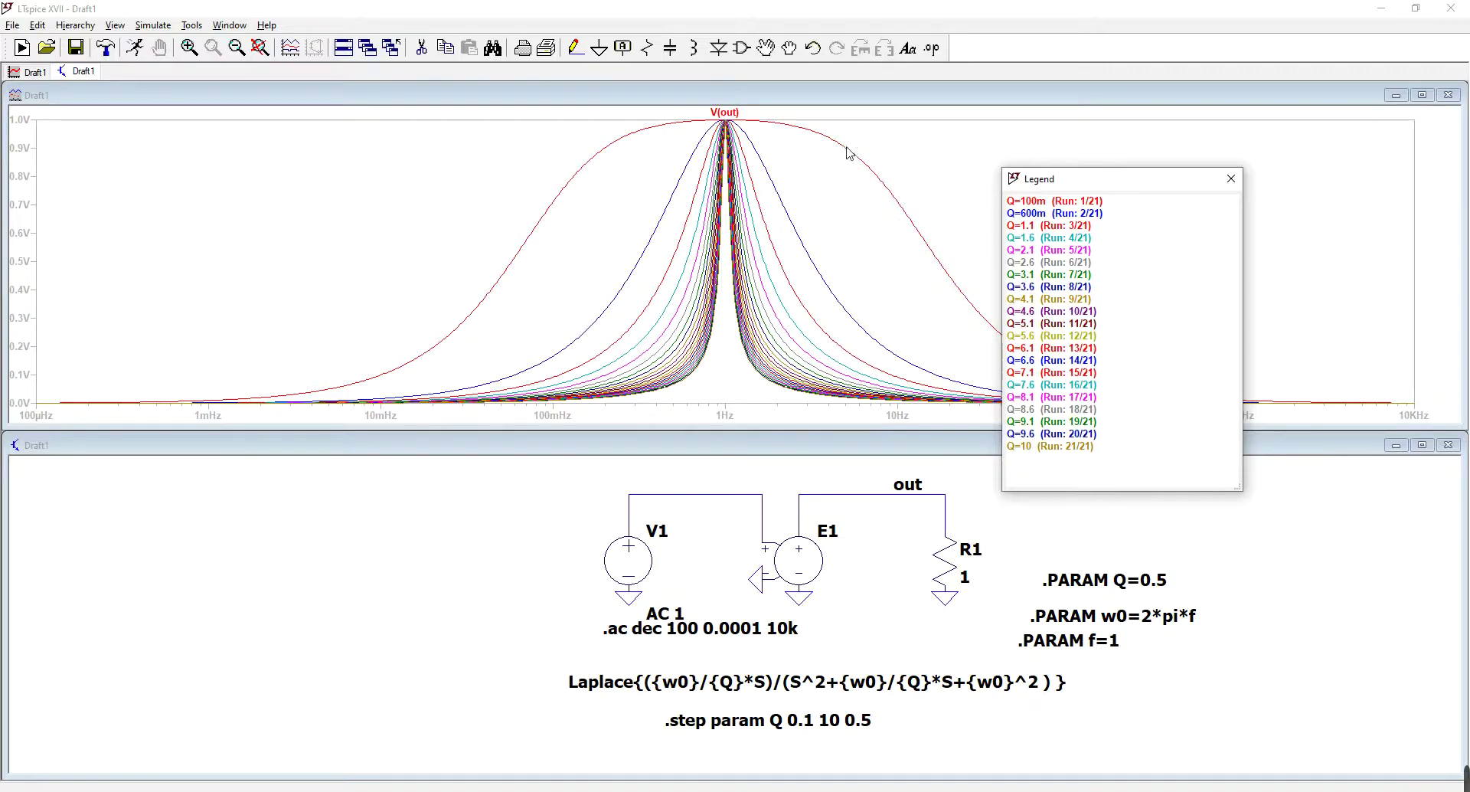
{"action": "left_click", "coordinate": [1231, 181]}
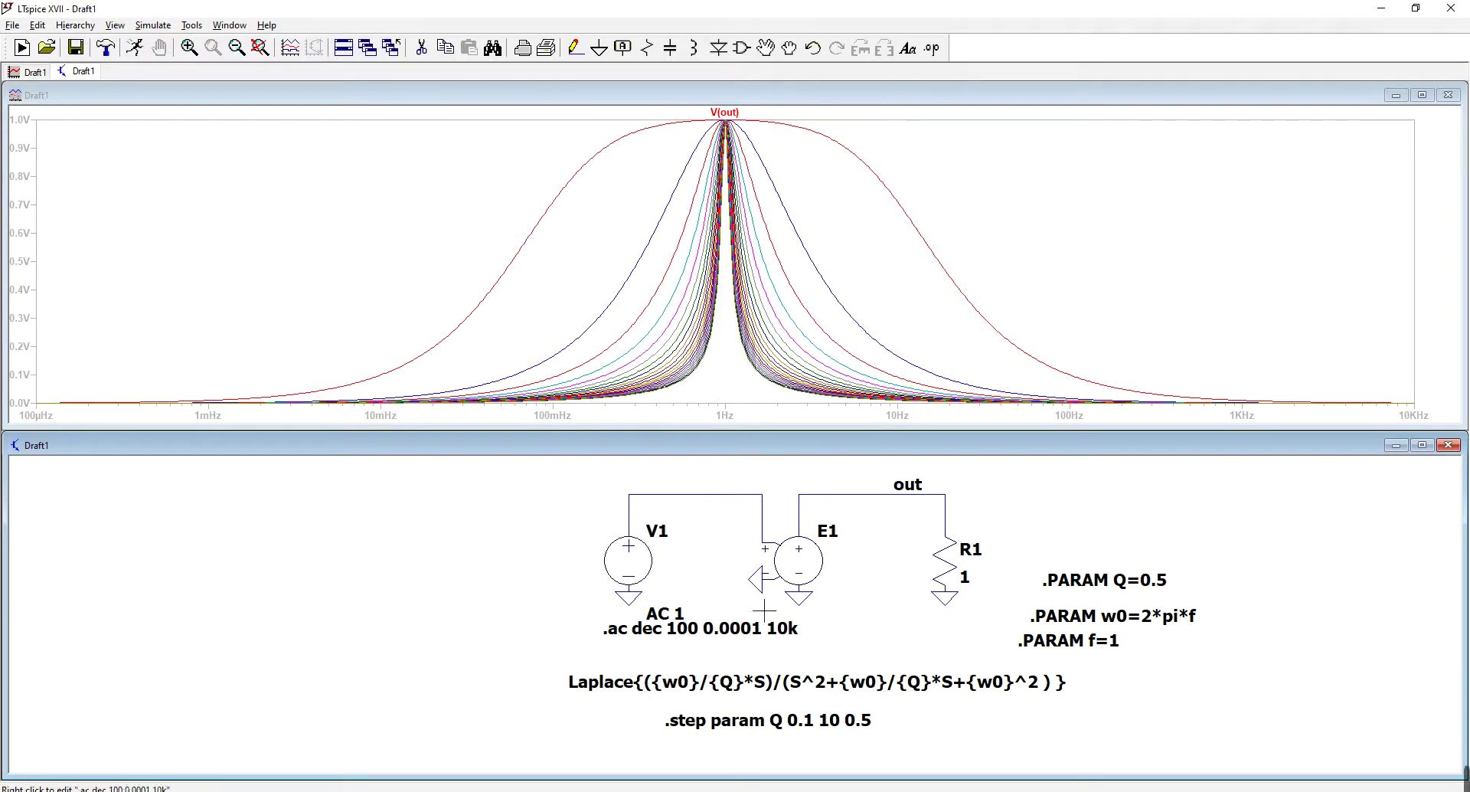
Replace the numerator of E1's Laplace expression with a copy of its denominator, (S^2+{w0}/{Q}*S+{w0}^2 )
{"action": "right_click", "coordinate": [696, 682]}
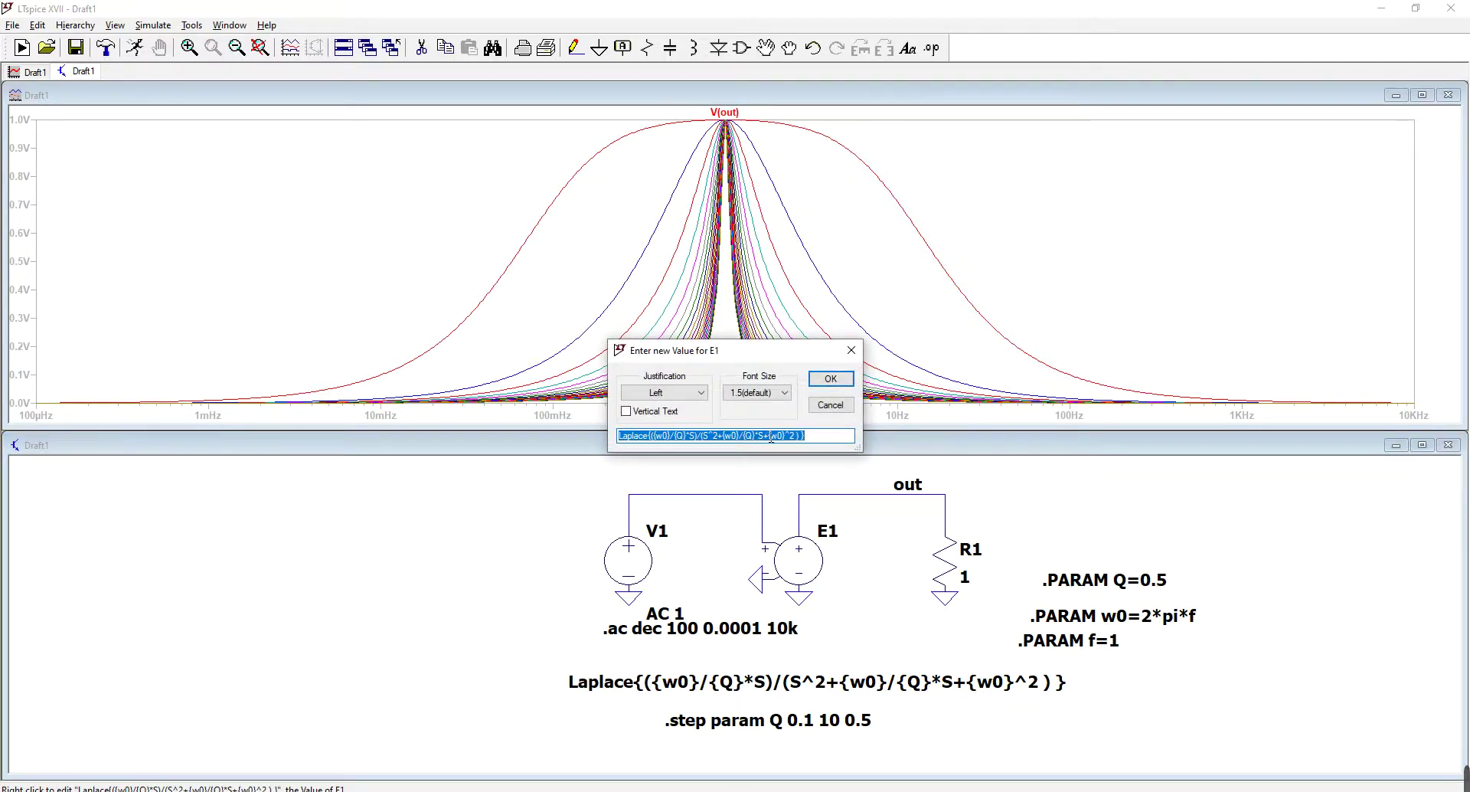
{"action": "double_click", "coordinate": [768, 436]}
{"action": "left_click_drag", "start_coordinate": [701, 436], "coordinate": [792, 437]}
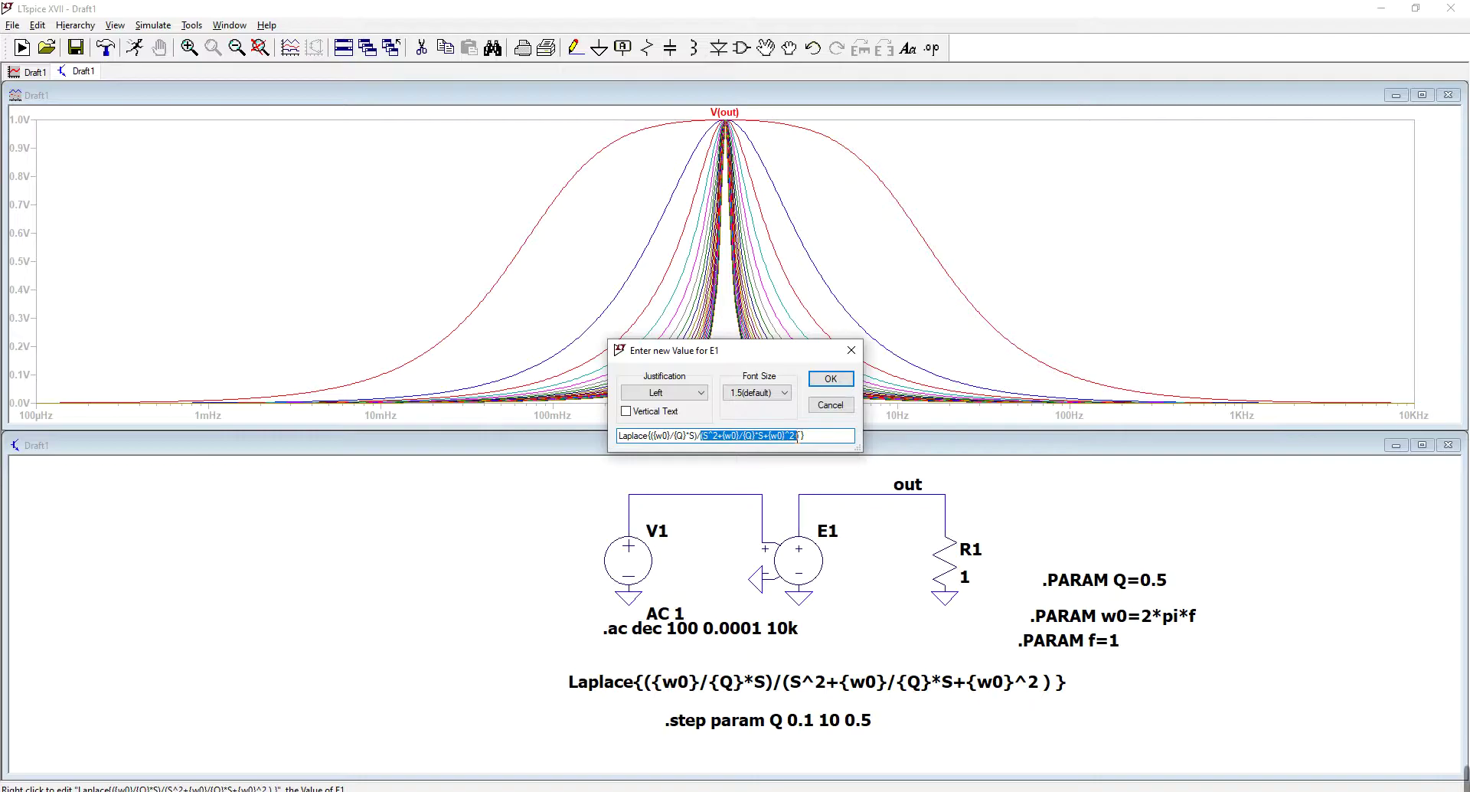
{"action": "key", "text": "Home"}
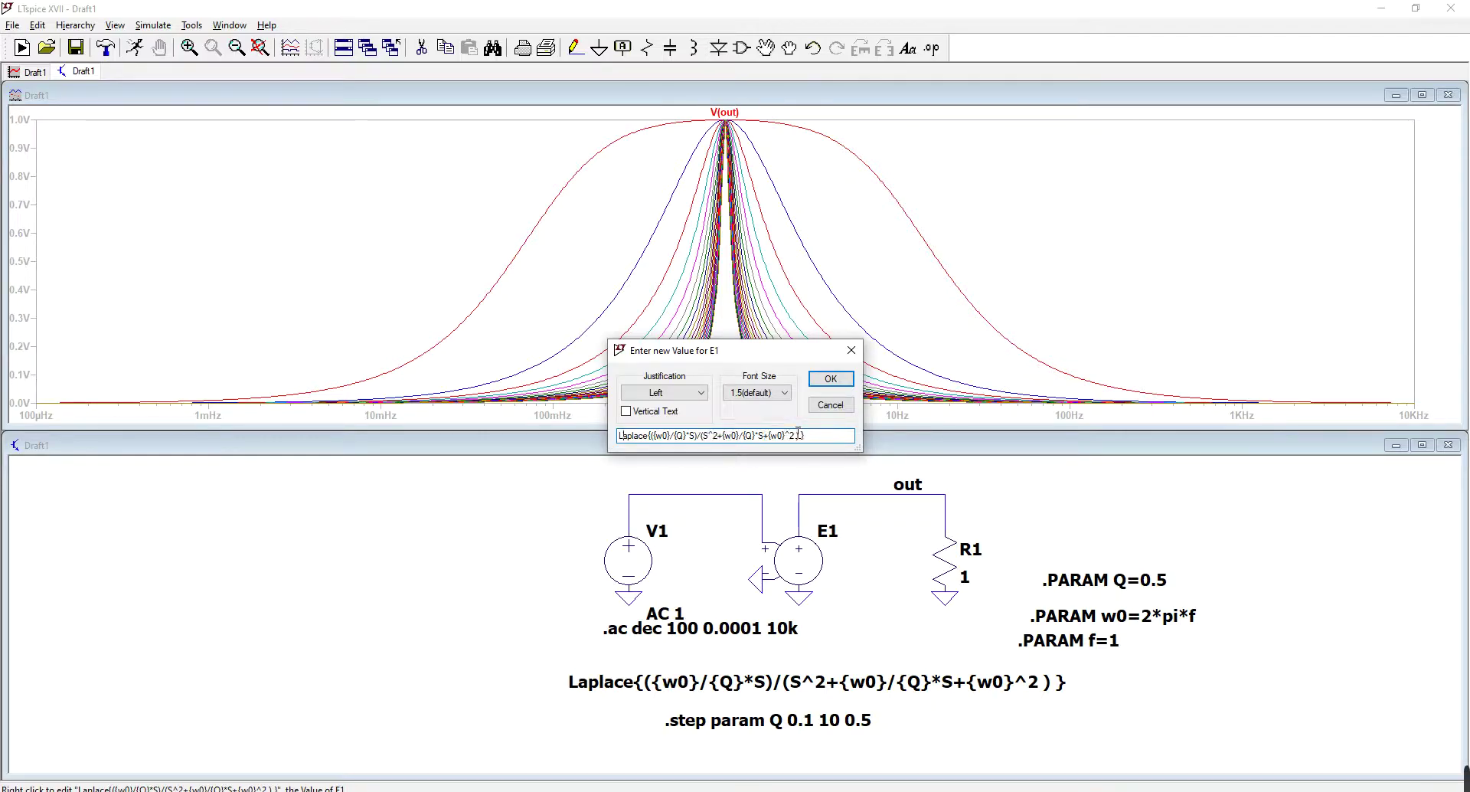
{"action": "key", "text": "Delete"}
{"action": "key", "text": "Delete"}
{"action": "key", "text": "Delete"}
{"action": "key", "text": "Delete"}
{"action": "key", "text": "Delete"}
{"action": "key", "text": "Delete"}
{"action": "key", "text": "Delete"}
{"action": "key", "text": "Delete"}
{"action": "key", "text": "Delete"}
{"action": "key", "text": "Delete"}
{"action": "key", "text": "Delete"}
{"action": "key", "text": "Delete"}
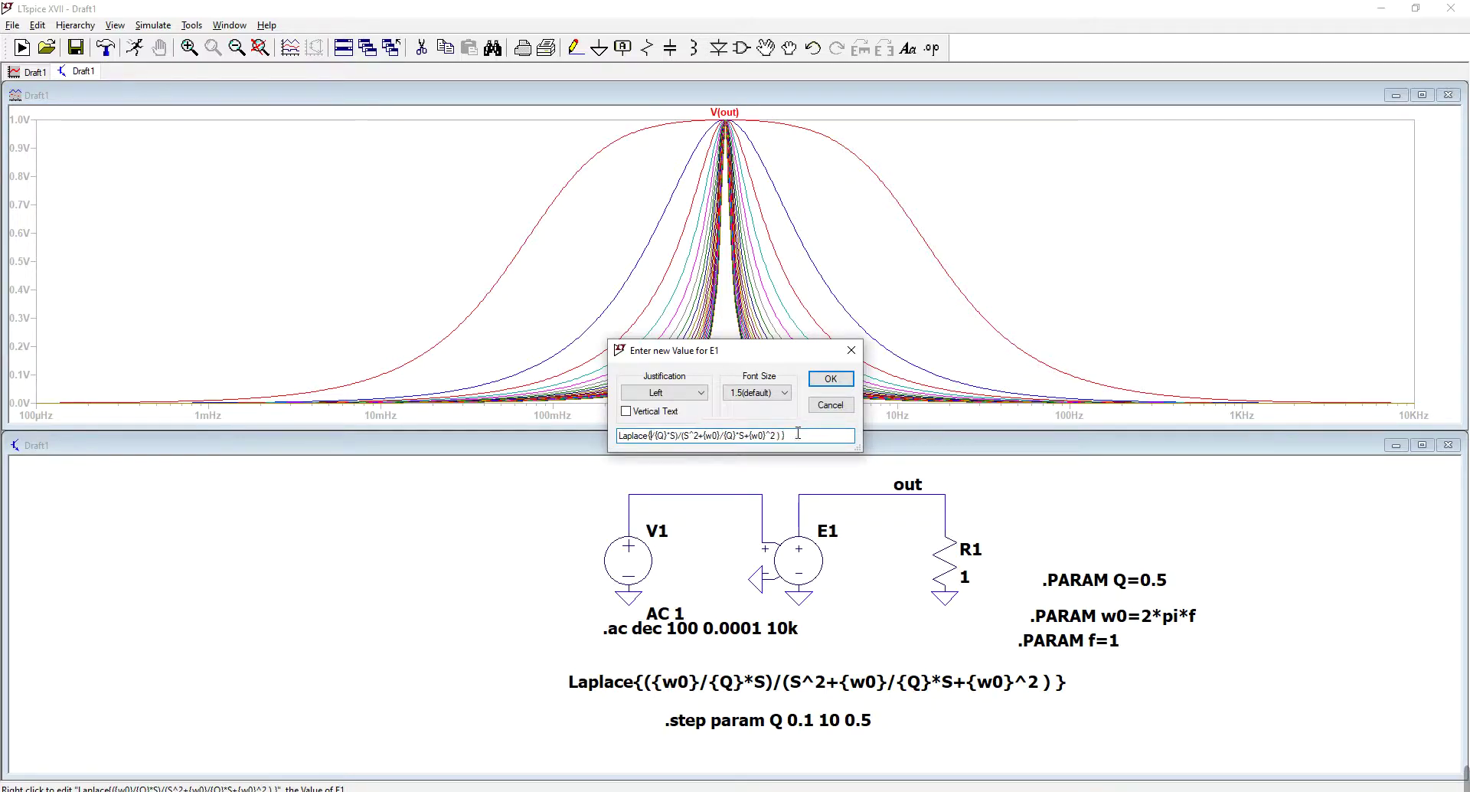
{"action": "type", "text": "(S^2+{w0}/{Q}*S+{w0}^2 )"}
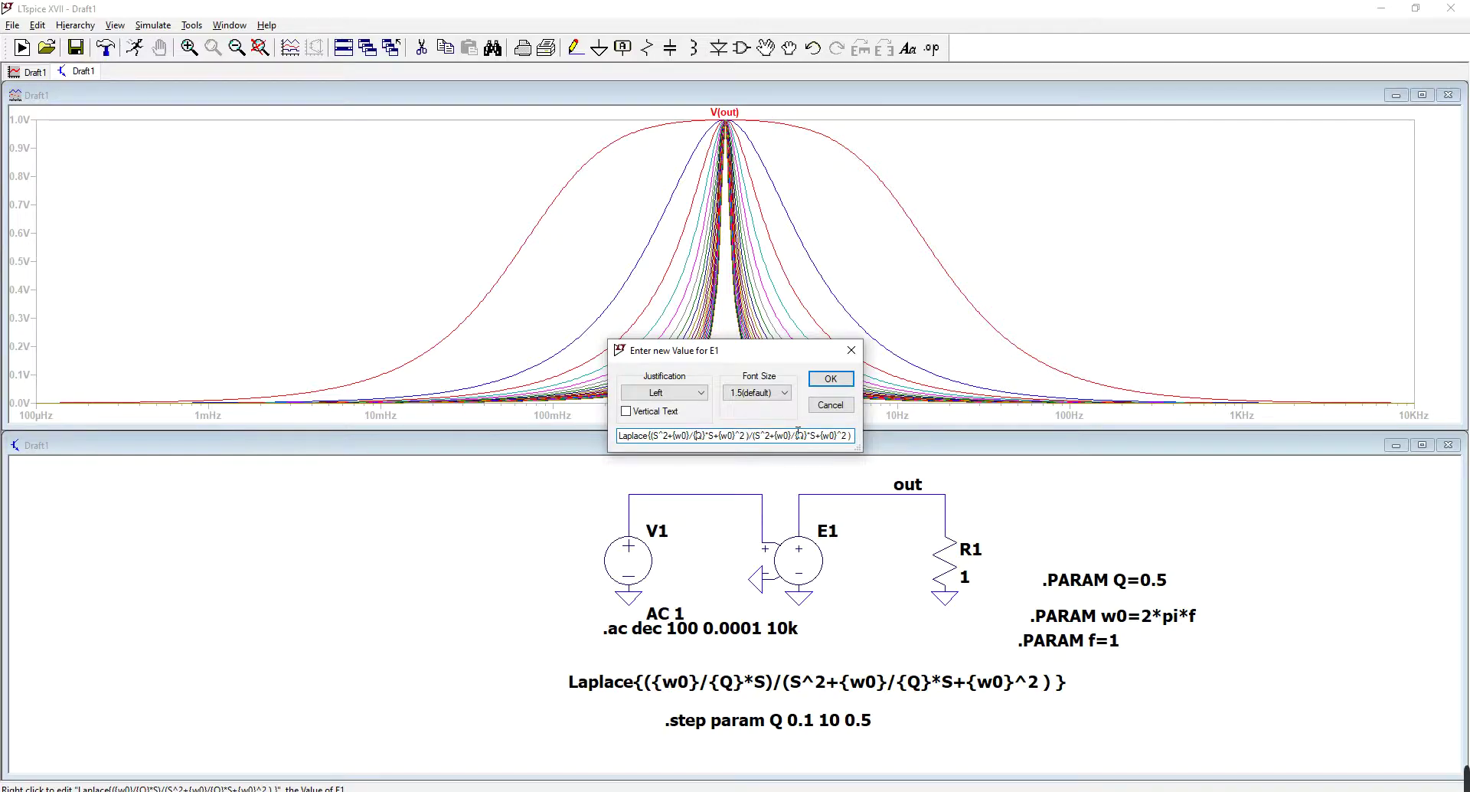
Multiply the three numerator terms of E1's Laplace expression by the coefficients {A}, {B} and {C}, and apply the new value
{"action": "type", "text": "{A}*"}
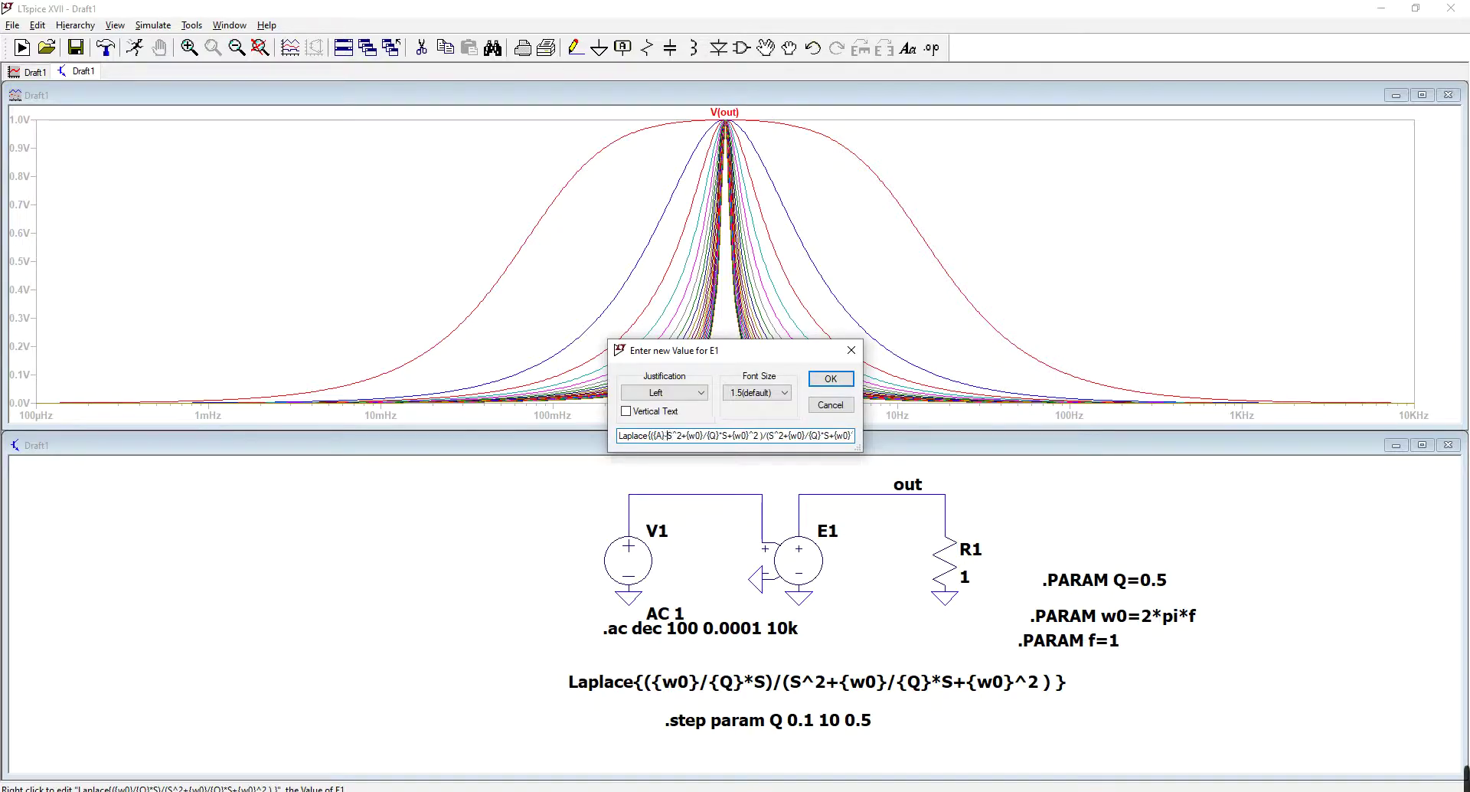
{"action": "key", "text": "BackSpace"}
{"action": "type", "text": "*"}
{"action": "left_click", "coordinate": [660, 435]}
{"action": "type", "text": "{B}*"}
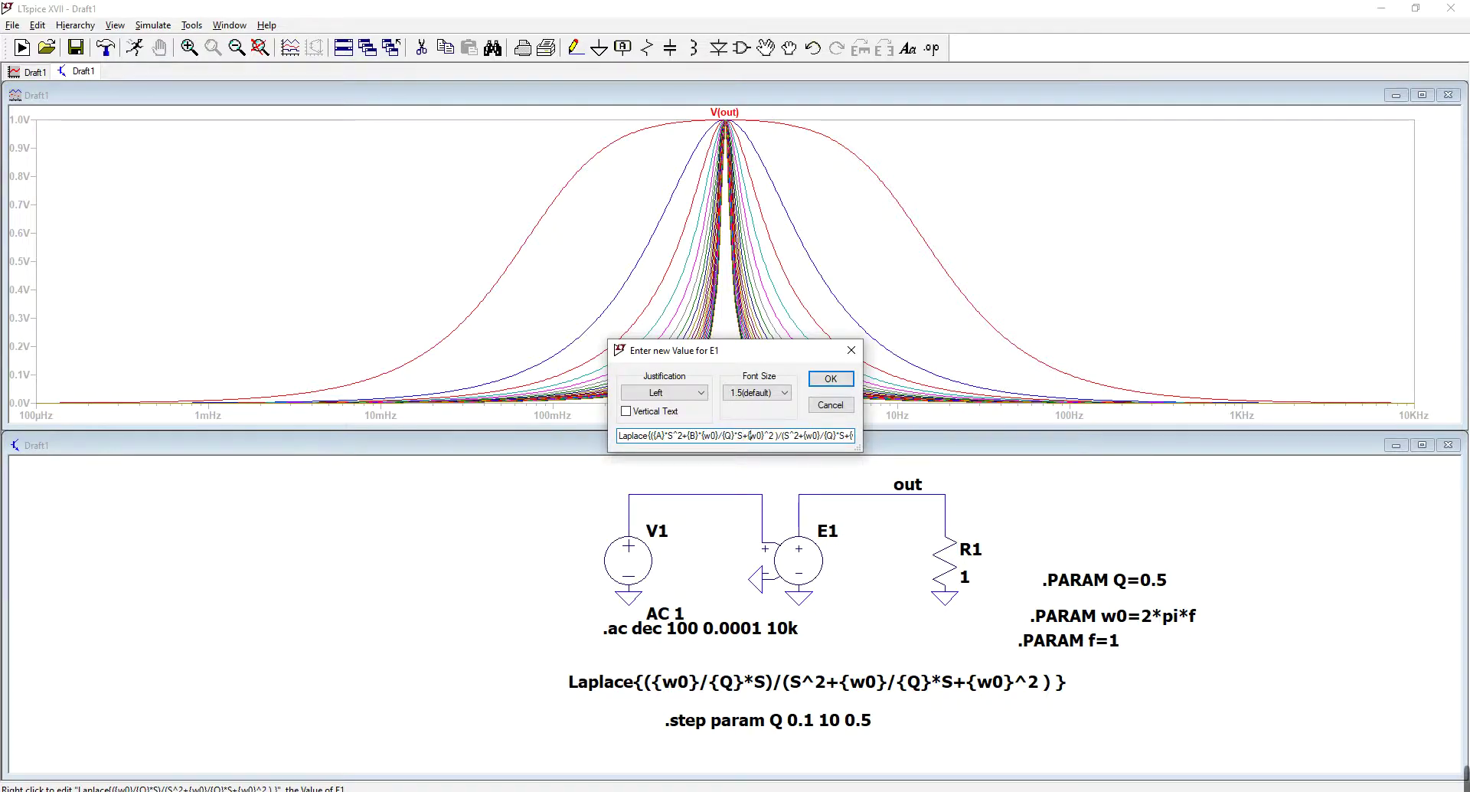
{"action": "type", "text": "{C}*"}
{"action": "key", "text": "Return"}
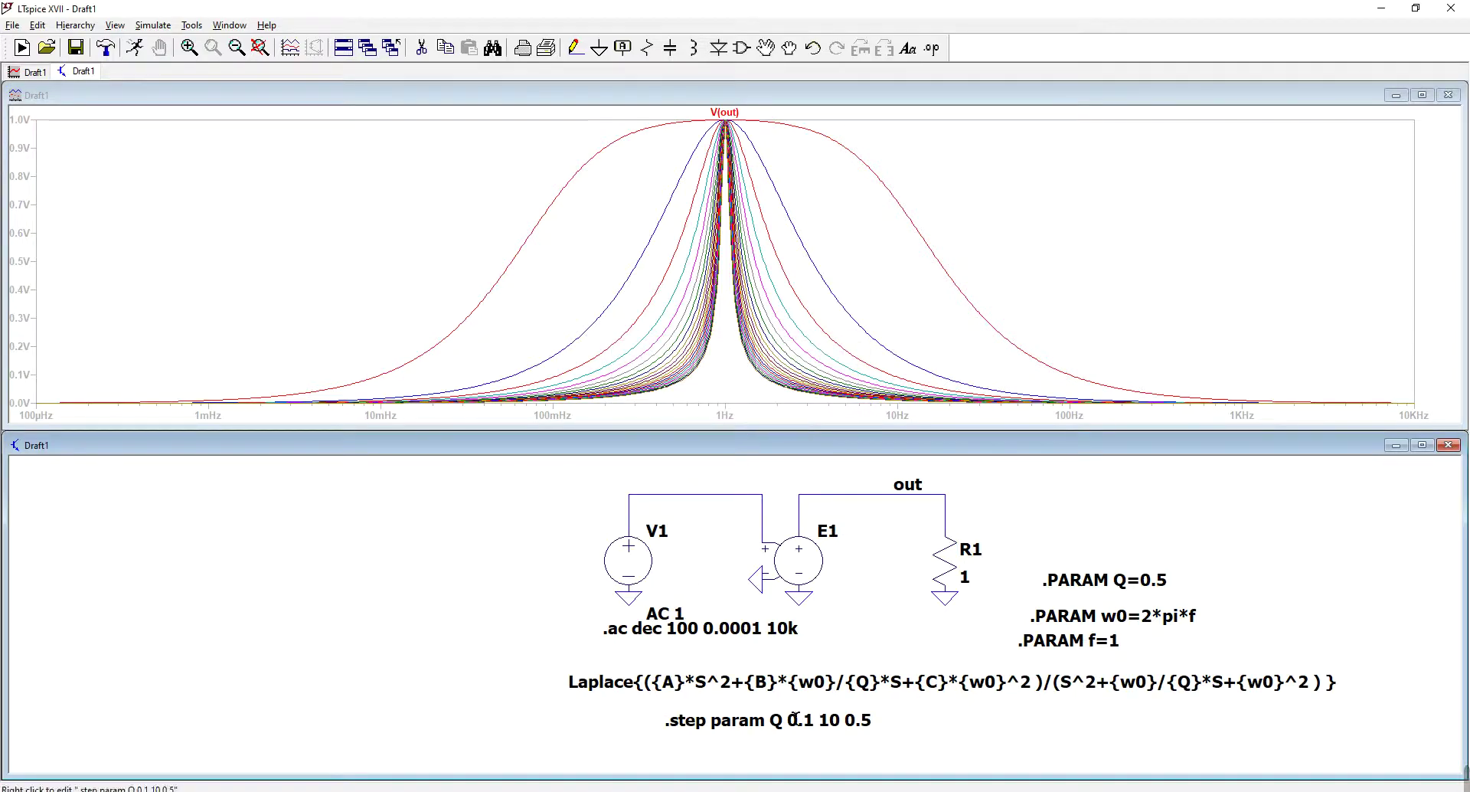
Add the SPICE directives ".PARAM A=0" and ".PARAM B=1" one below the other, beside source V1
{"action": "left_click", "coordinate": [931, 48]}
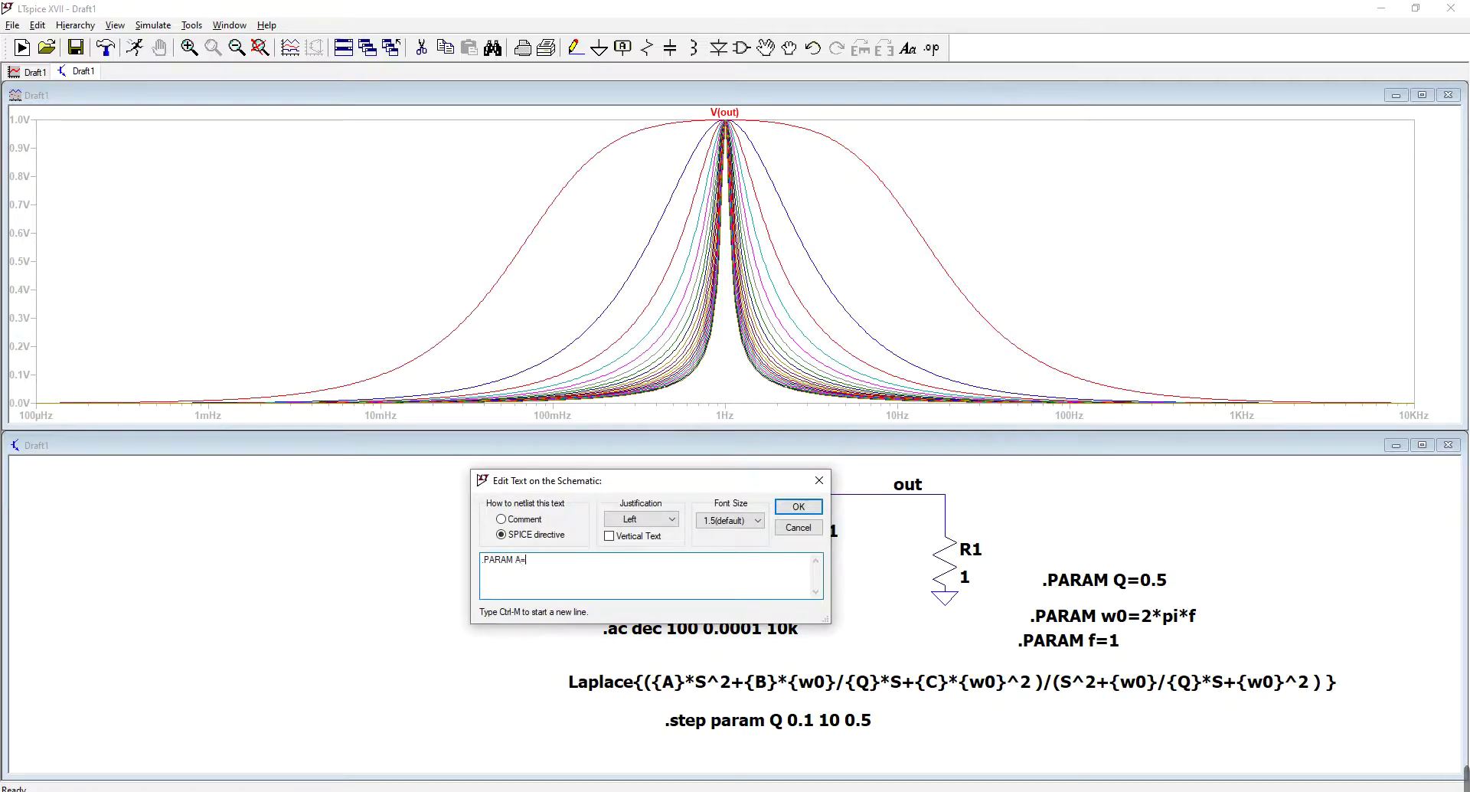
{"action": "key", "text": "Return"}
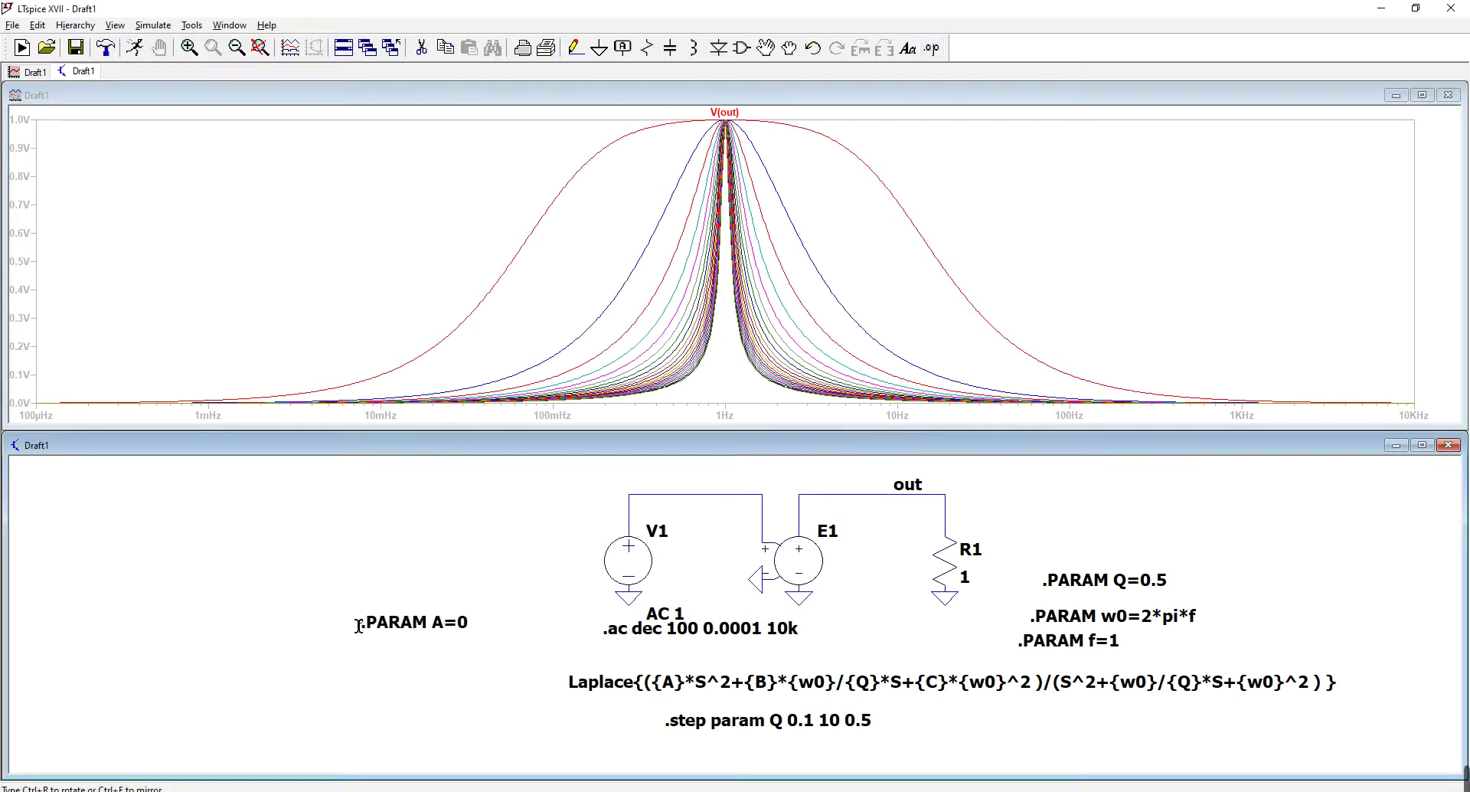
{"action": "left_click", "coordinate": [346, 550]}
{"action": "left_click", "coordinate": [931, 47]}
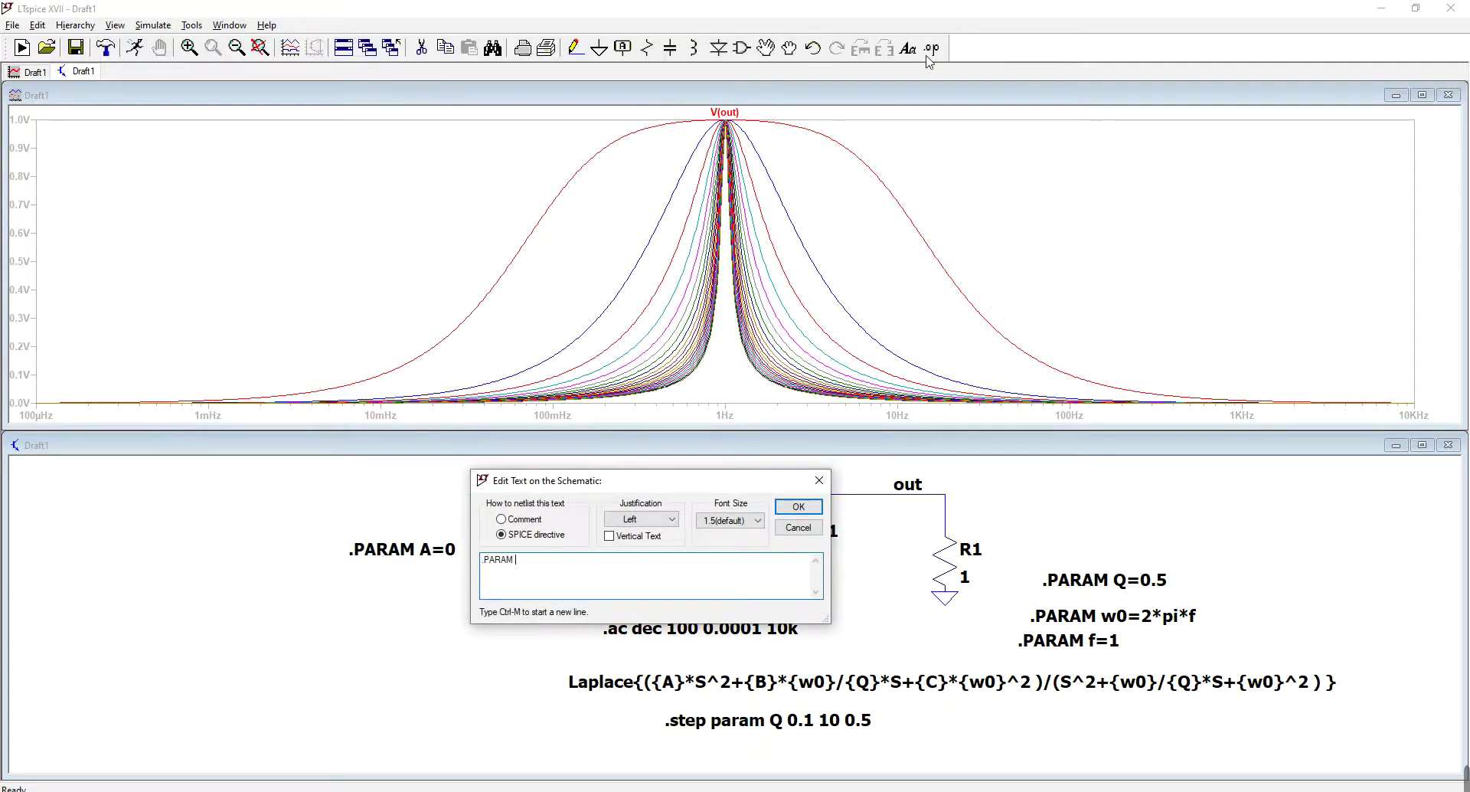
{"action": "type", "text": ".PARAM B=1"}
{"action": "key", "text": "Return"}
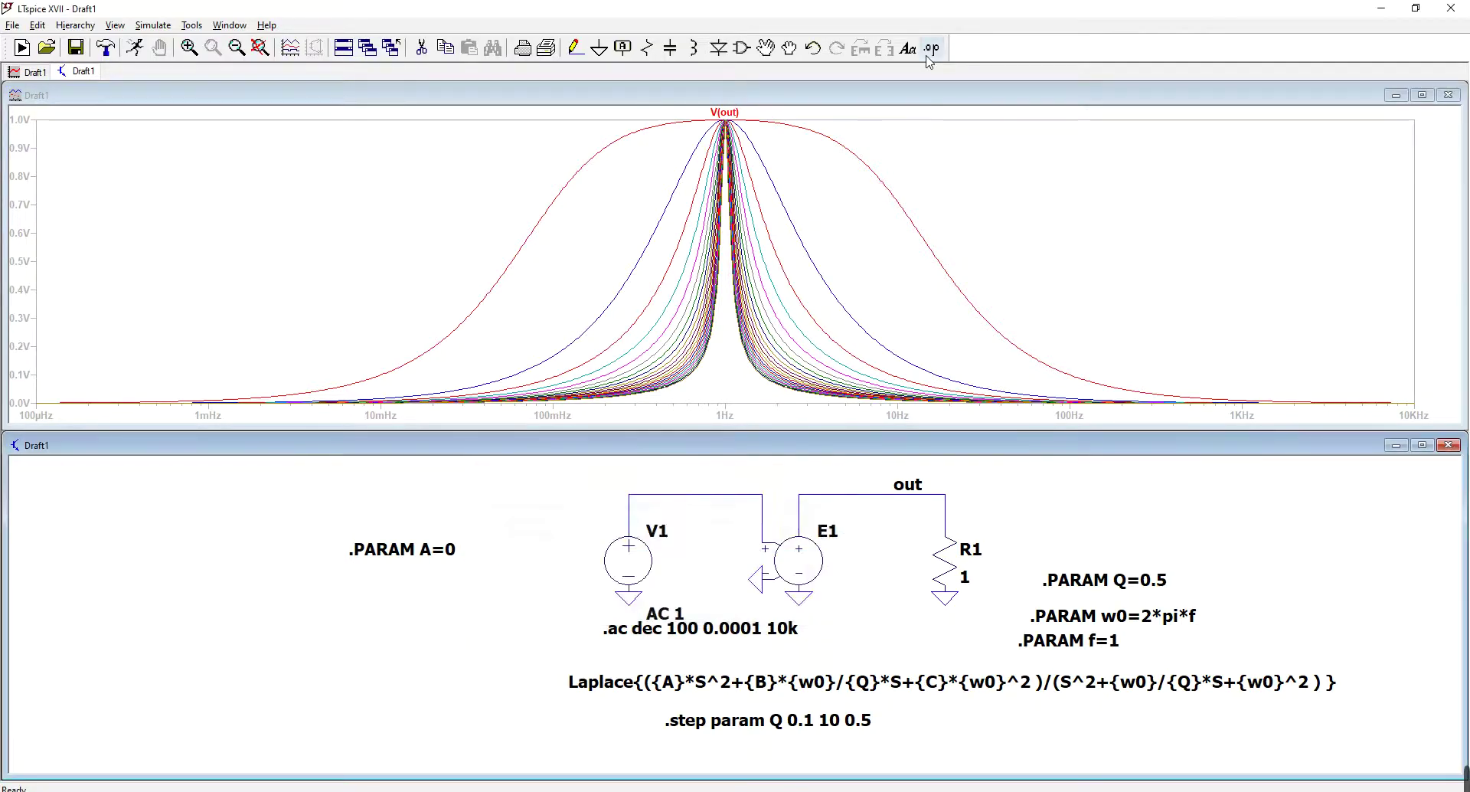
{"action": "left_click", "coordinate": [352, 598]}
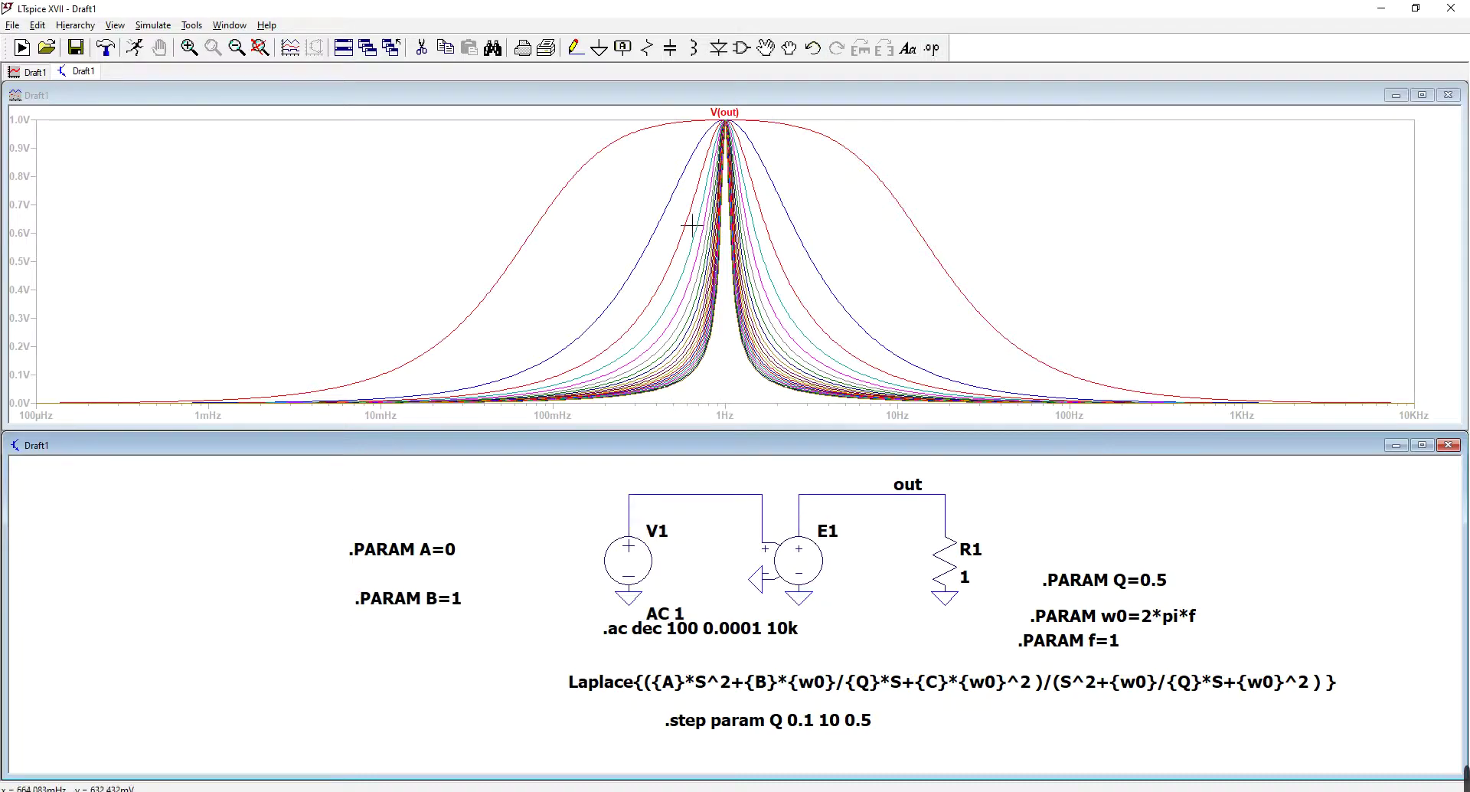
Add the SPICE directive ".PARAM C=0" below the B parameter and run the simulation
{"action": "left_click", "coordinate": [931, 48]}
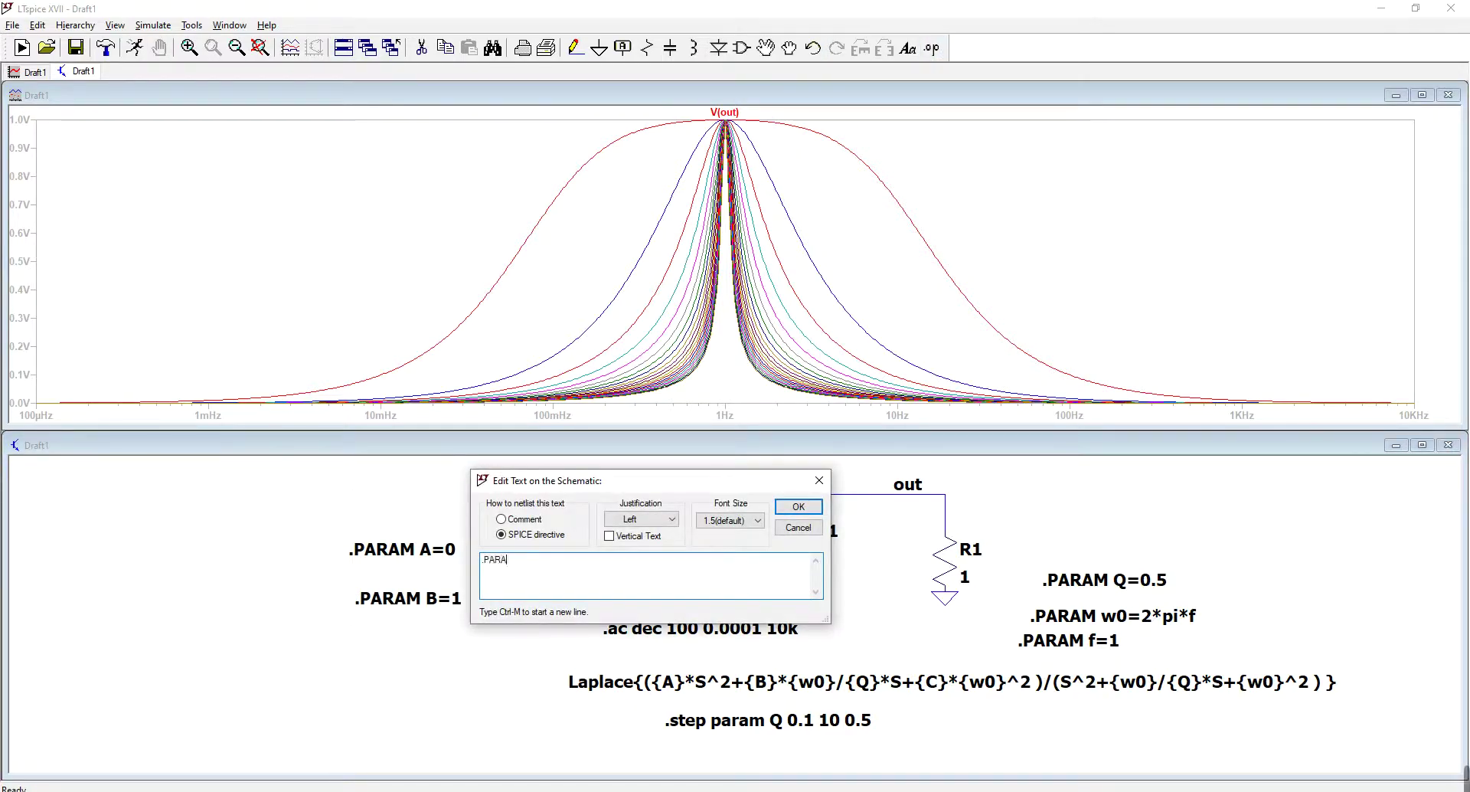
{"action": "type", "text": ".PARAM C=0"}
{"action": "key", "text": "Return"}
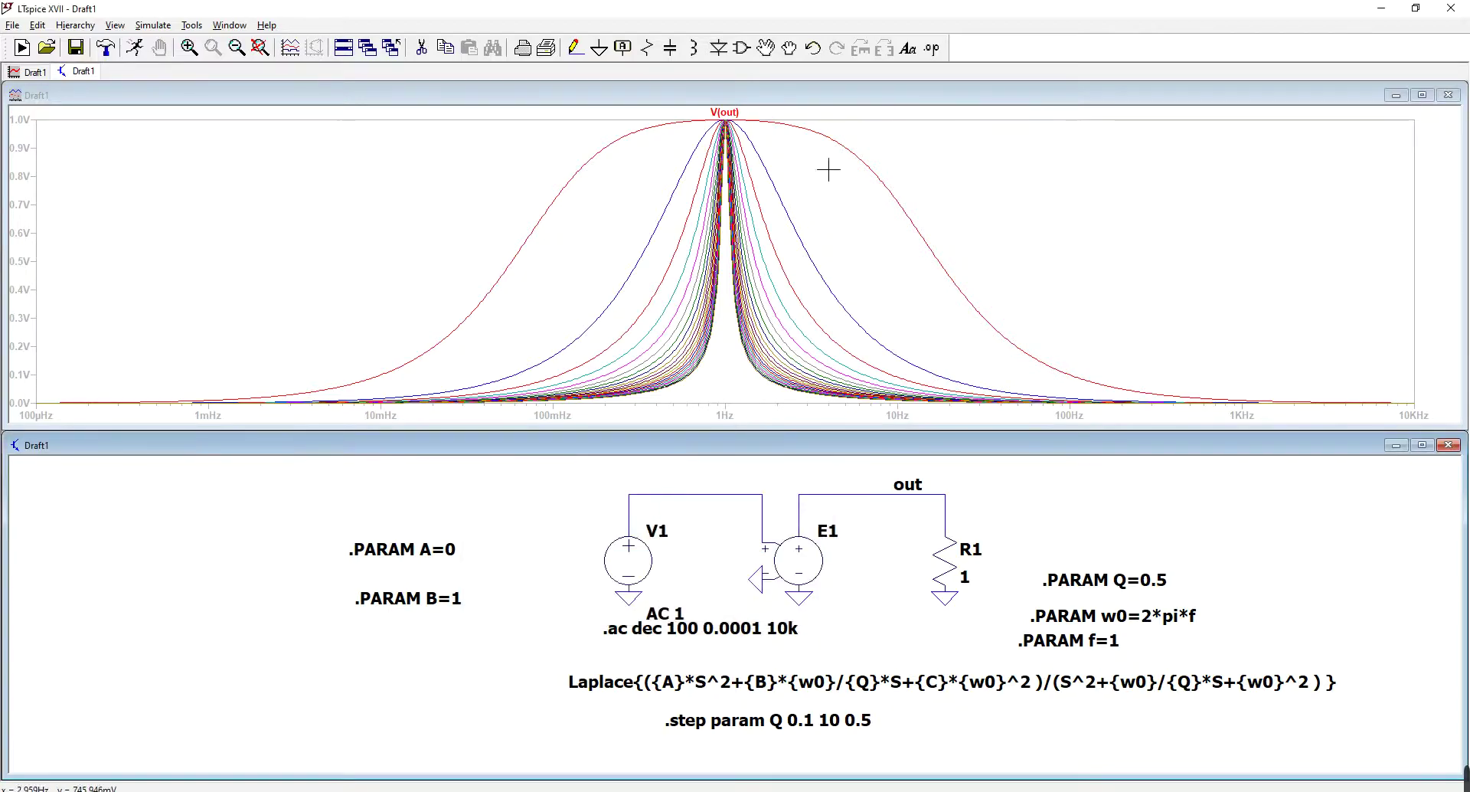
{"action": "left_click", "coordinate": [370, 634]}
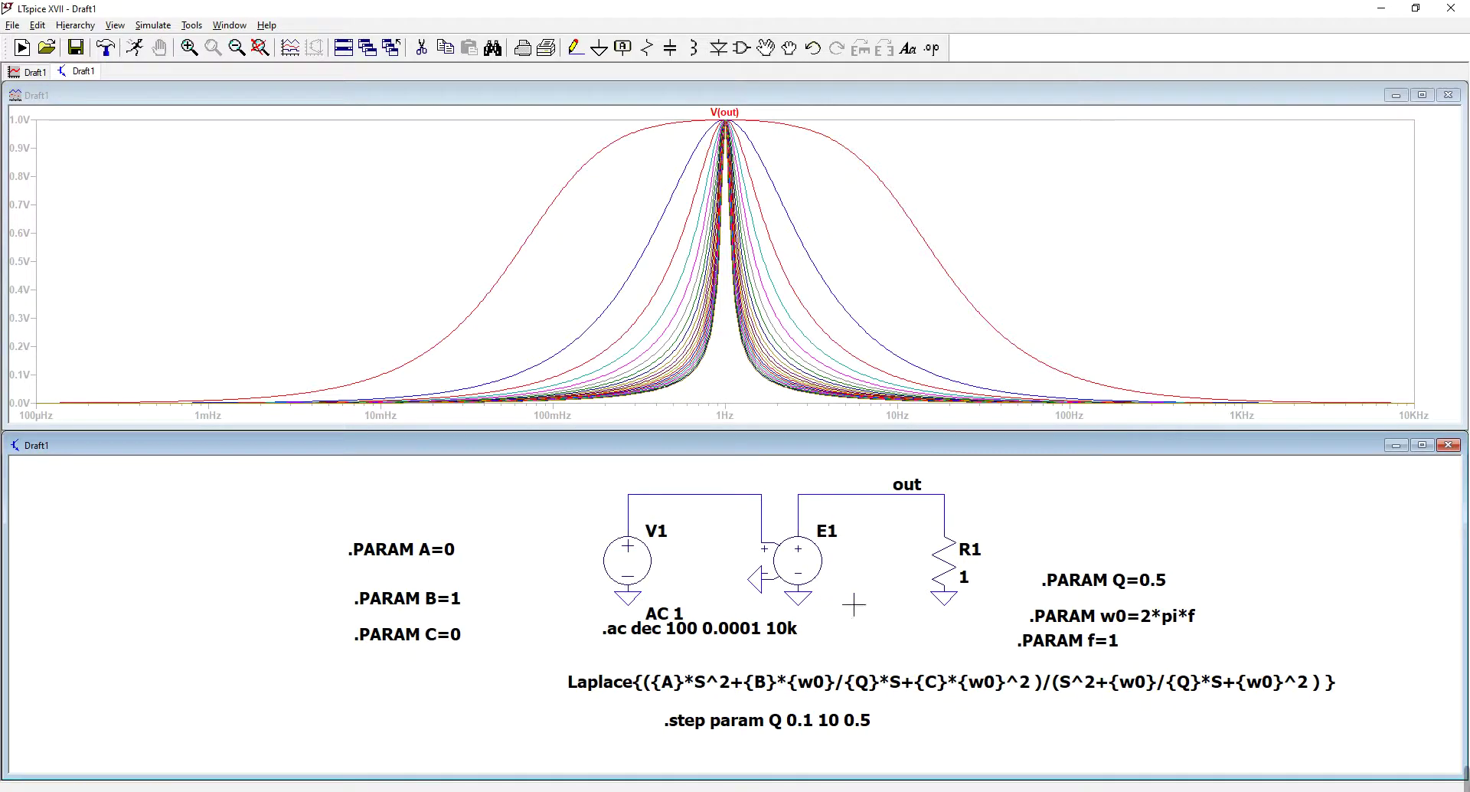
{"action": "left_click", "coordinate": [136, 50]}
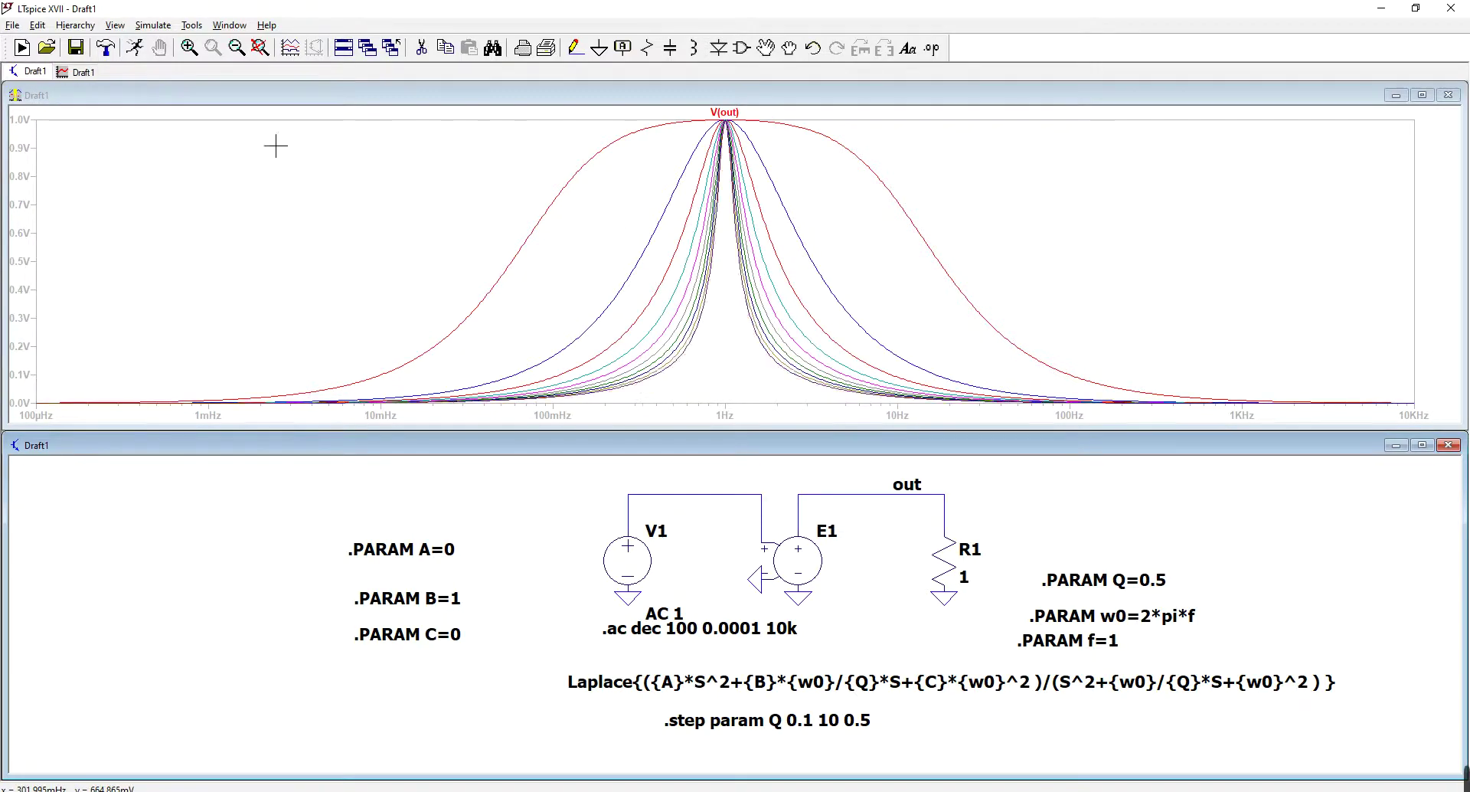
Set B to 0 and C to 1 in their .PARAM directives and rerun the simulation
{"action": "right_click", "coordinate": [456, 599]}
{"action": "key", "text": "BackSpace"}
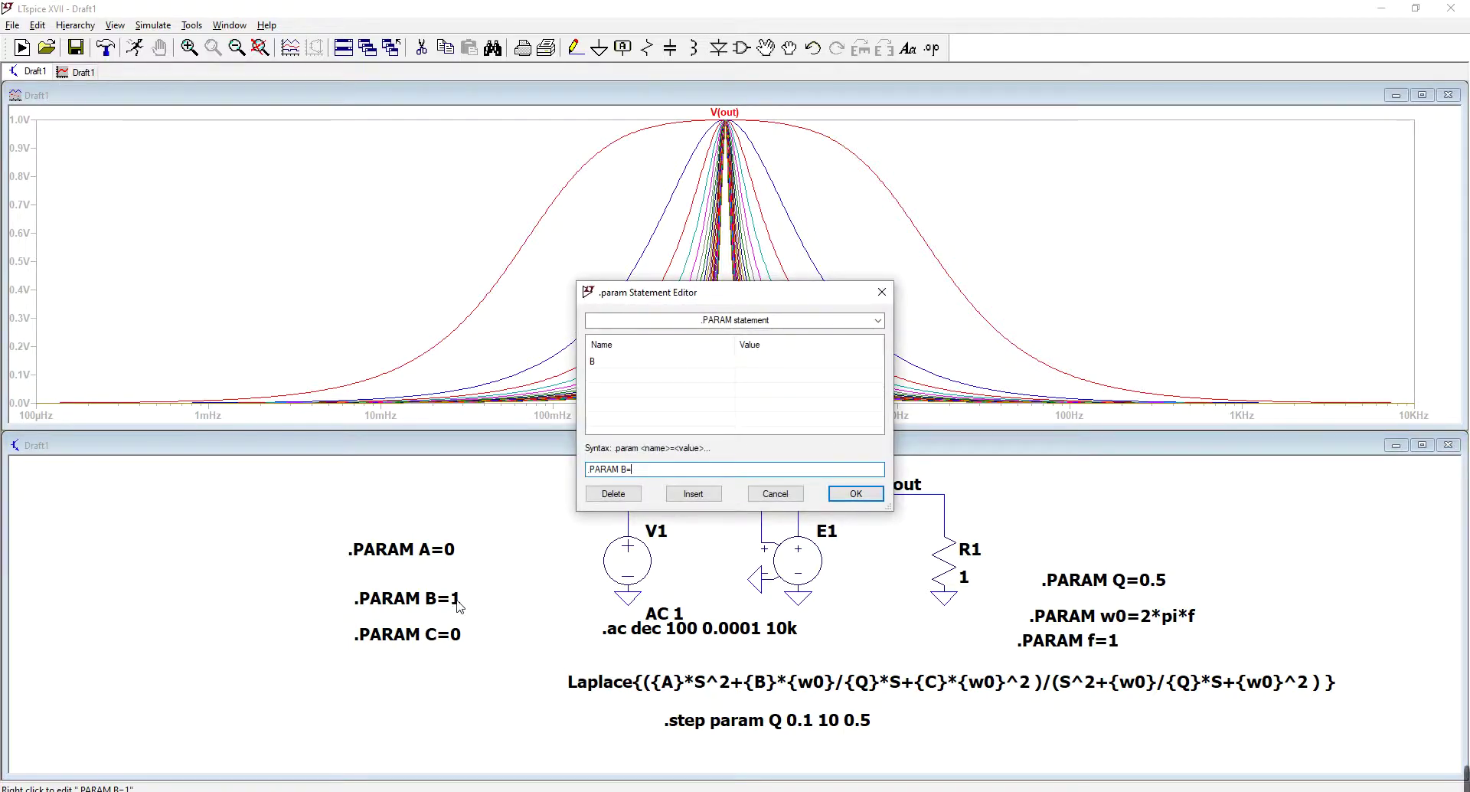
{"action": "key", "text": "Escape"}
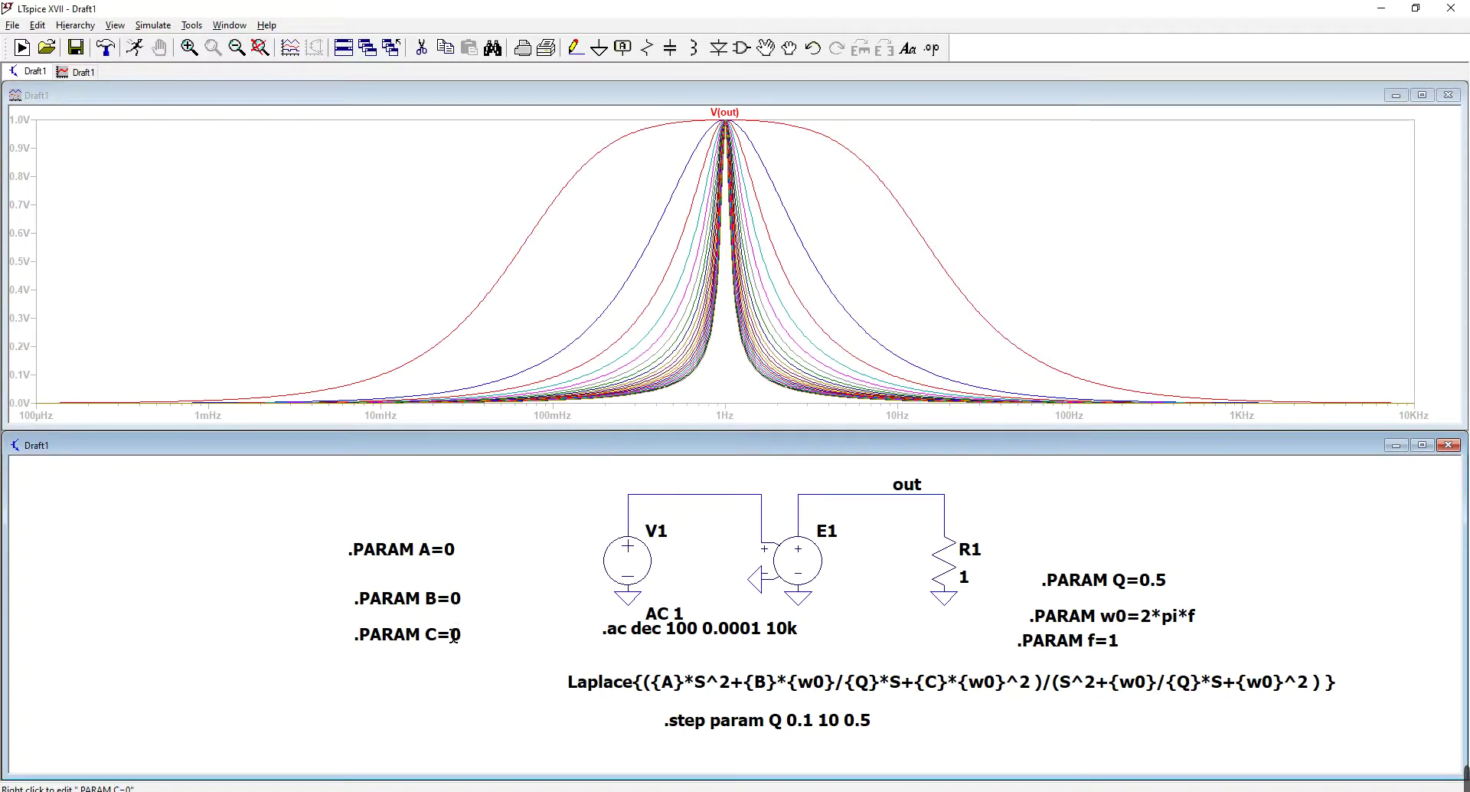
{"action": "right_click", "coordinate": [454, 635]}
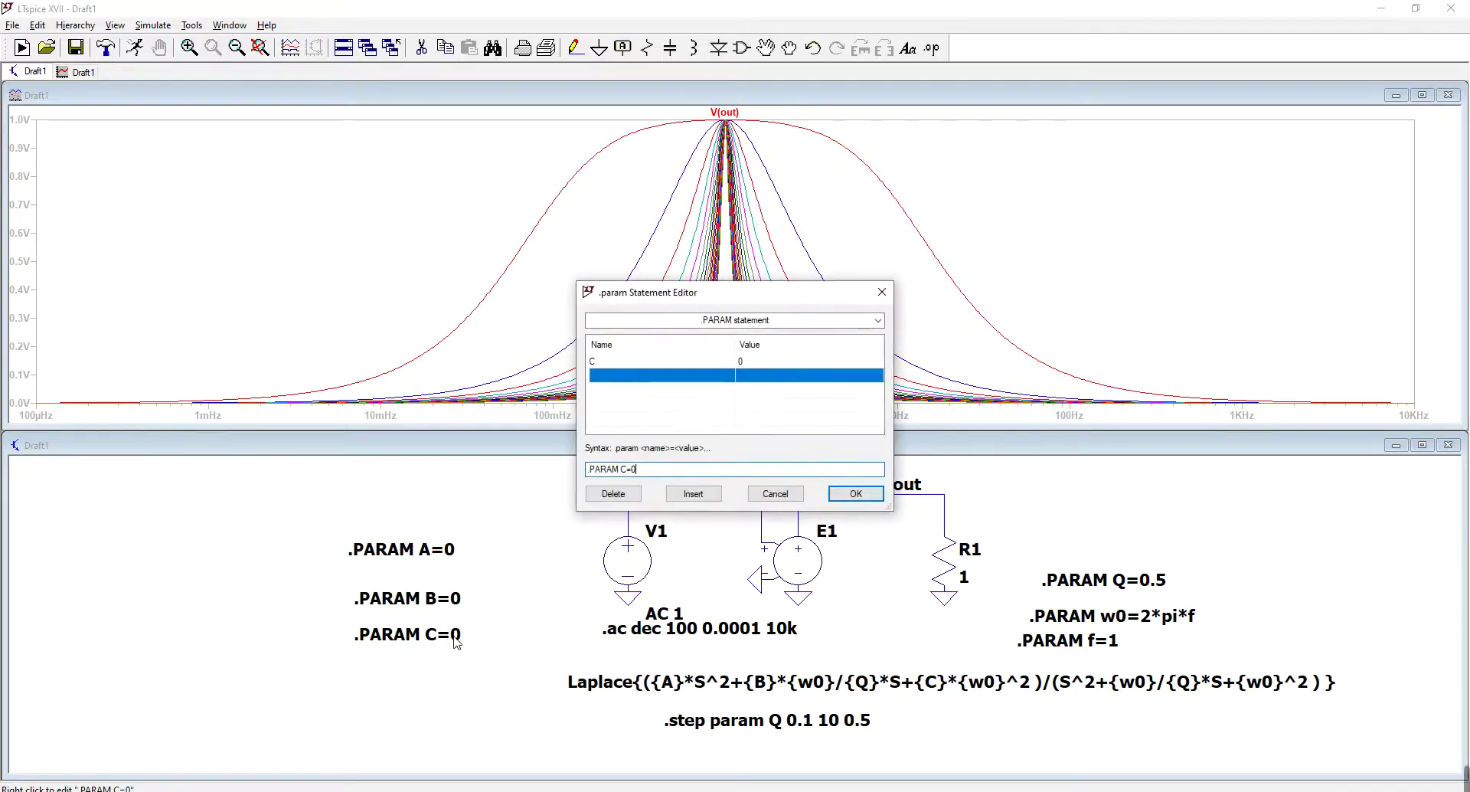
{"action": "key", "text": "Return"}
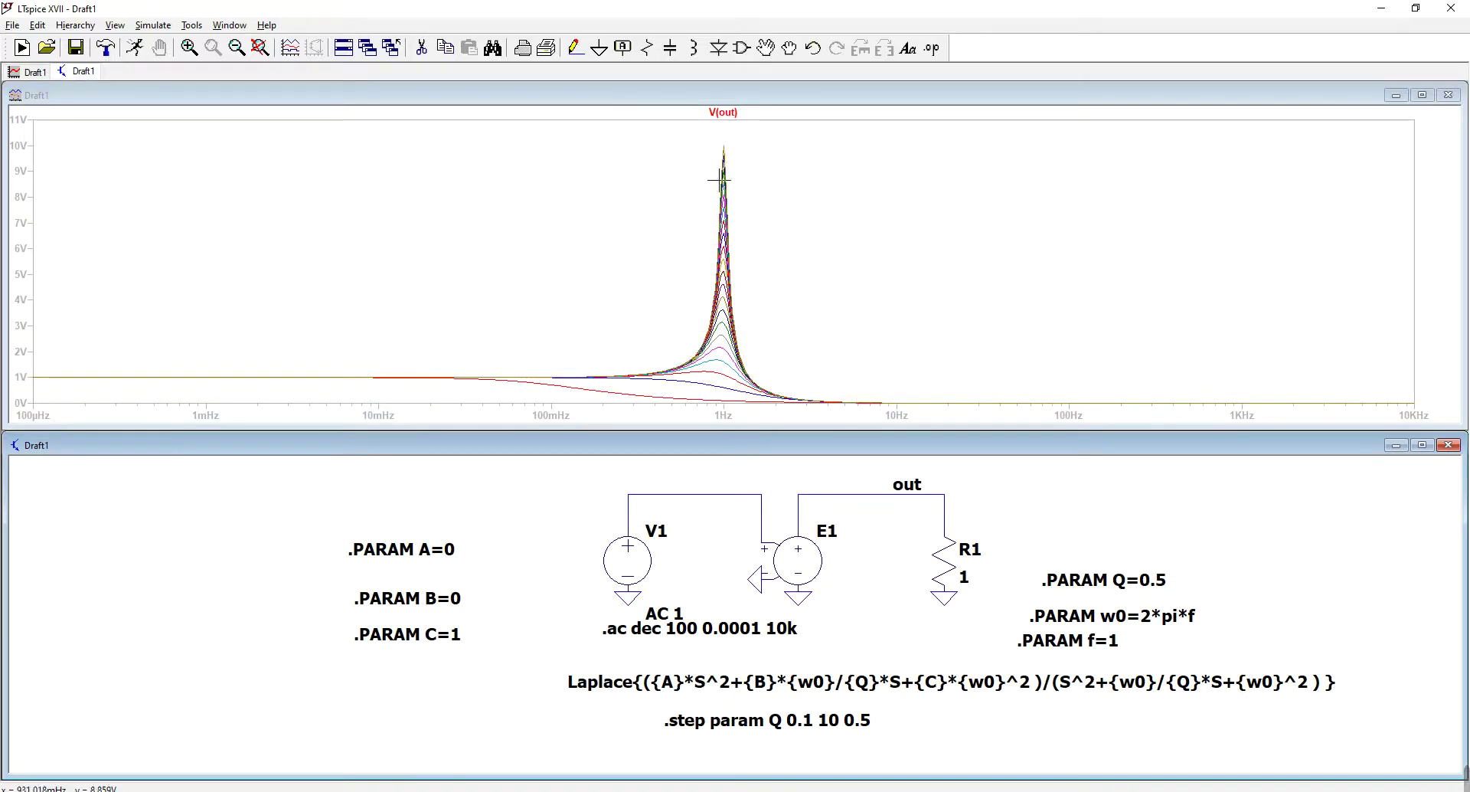
Change the magnitude axis of the V(out) plot to the decibel representation
{"action": "right_click", "coordinate": [32, 268]}
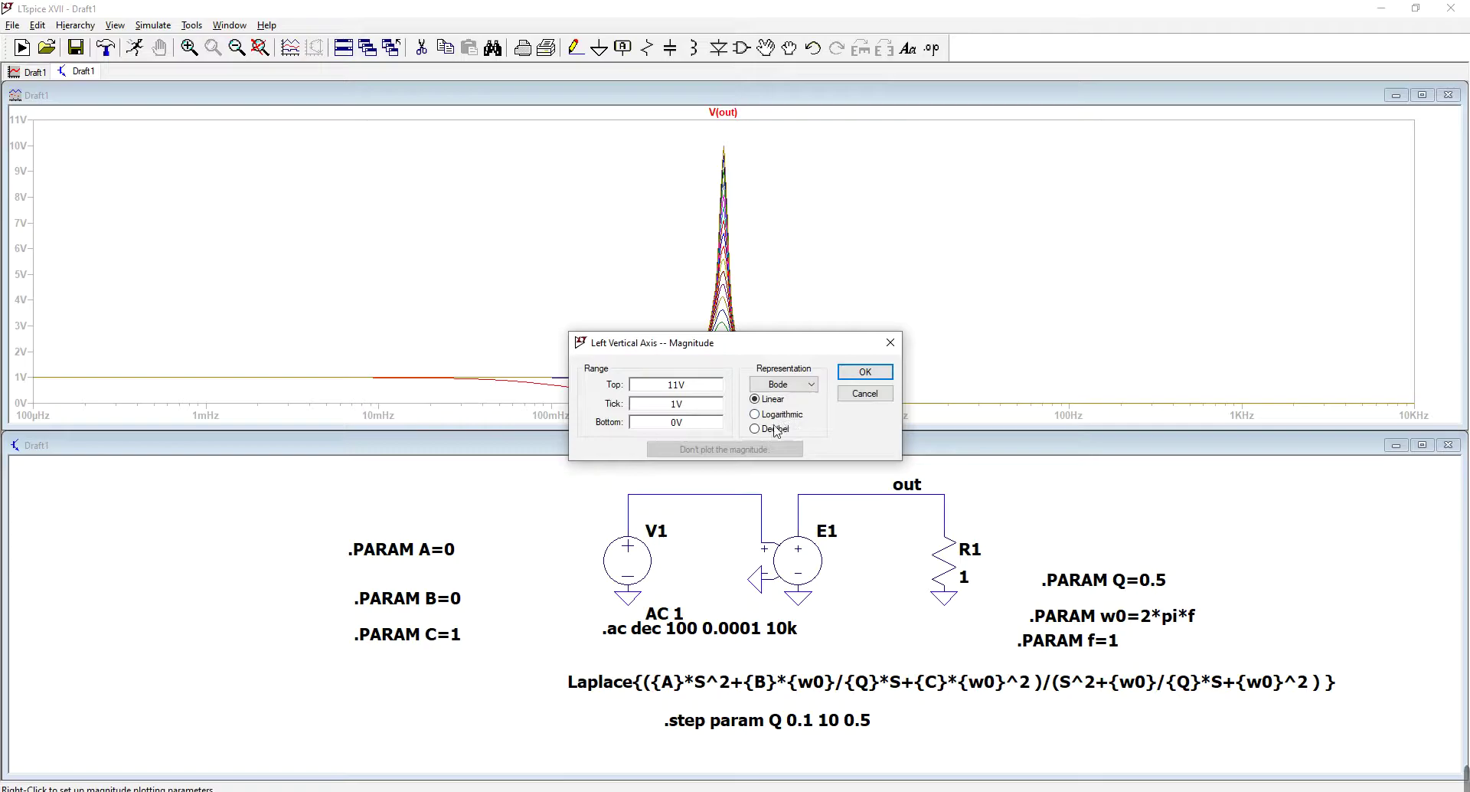
{"action": "left_click", "coordinate": [755, 429]}
{"action": "left_click", "coordinate": [865, 372]}
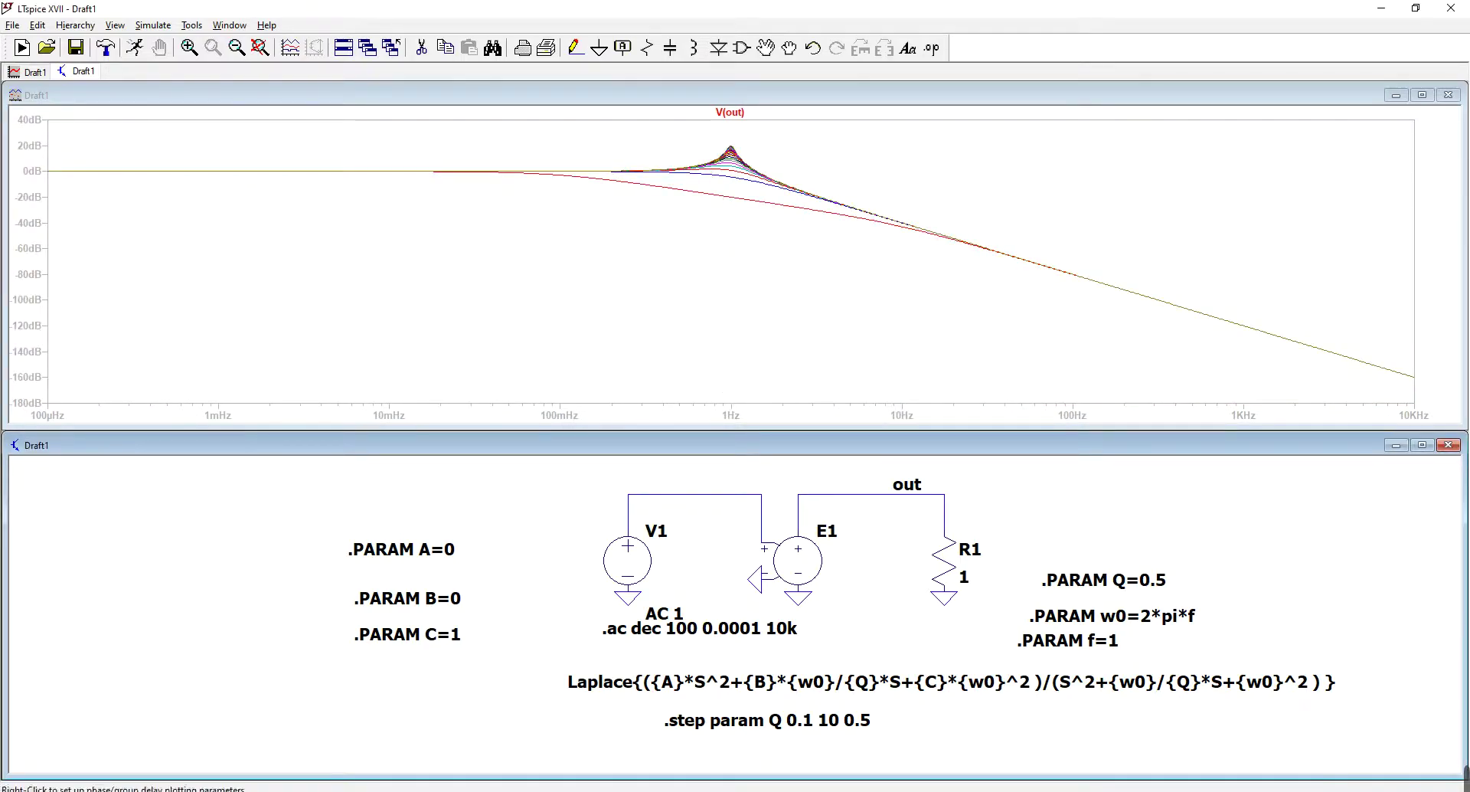
Plot the group delay alongside the magnitude to examine it, and remove that curve so only the magnitude is plotted
{"action": "right_click", "coordinate": [1447, 236]}
{"action": "left_click", "coordinate": [718, 418]}
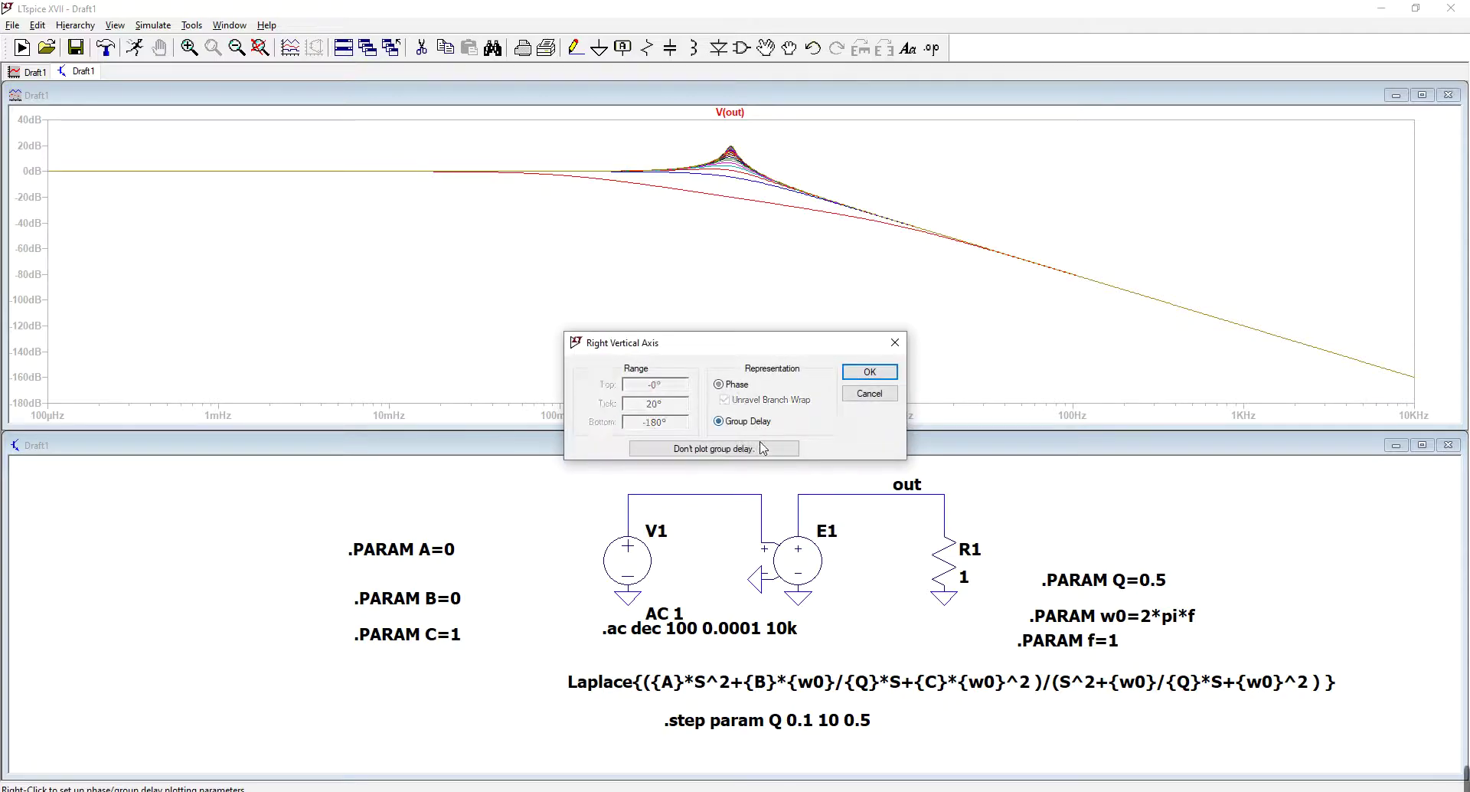
{"action": "left_click", "coordinate": [859, 372]}
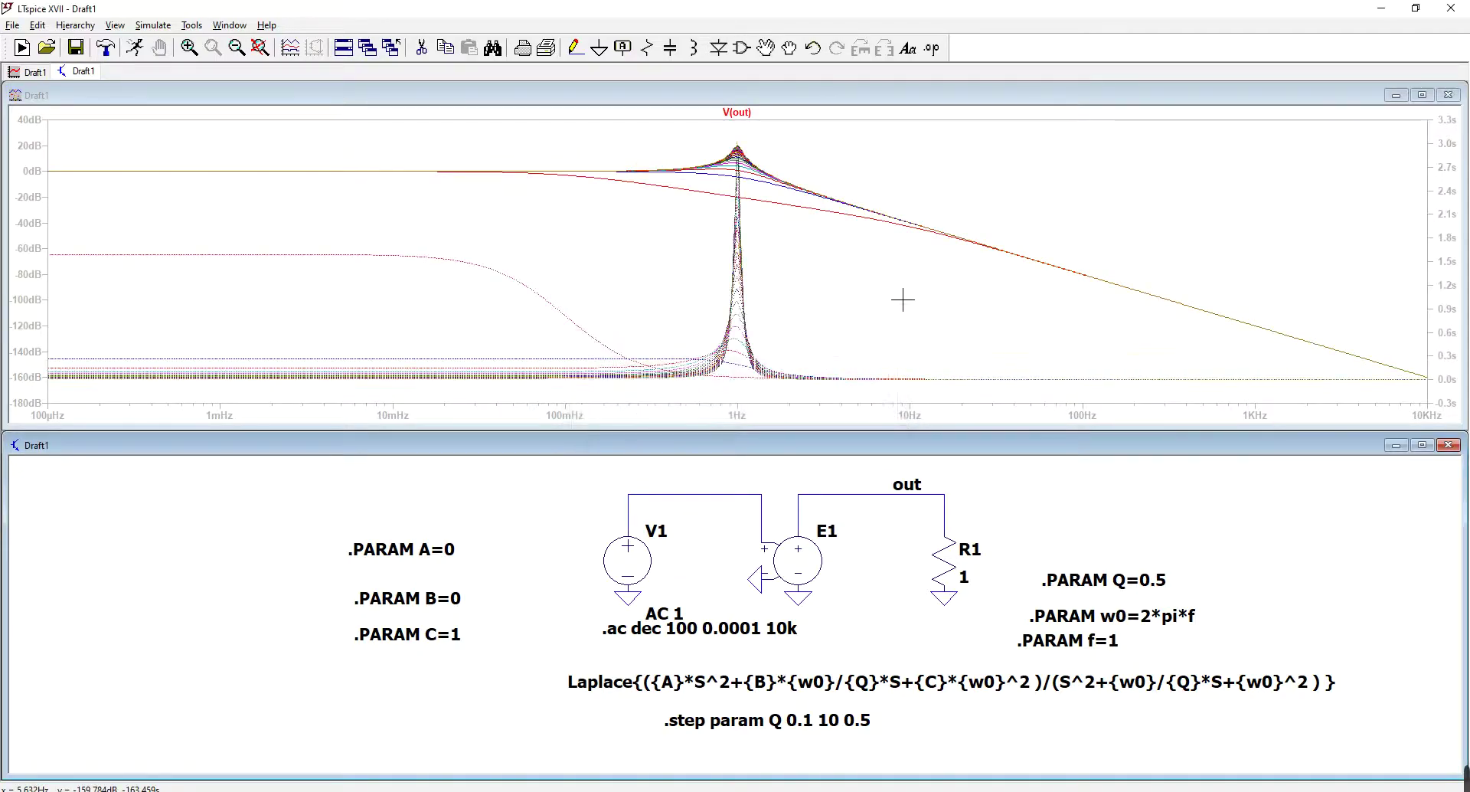
{"action": "right_click", "coordinate": [1438, 215]}
{"action": "left_click", "coordinate": [720, 384]}
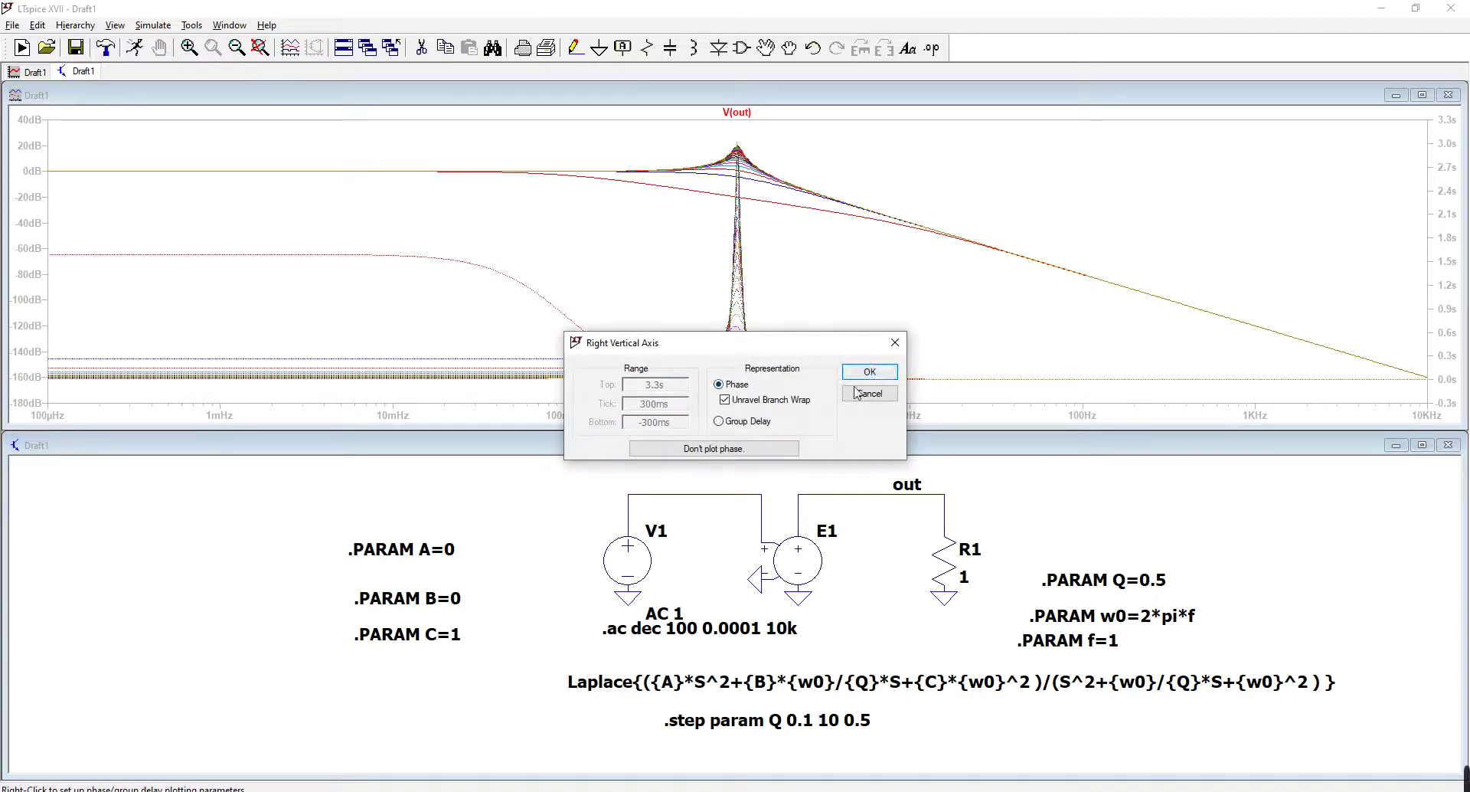
{"action": "left_click", "coordinate": [869, 372]}
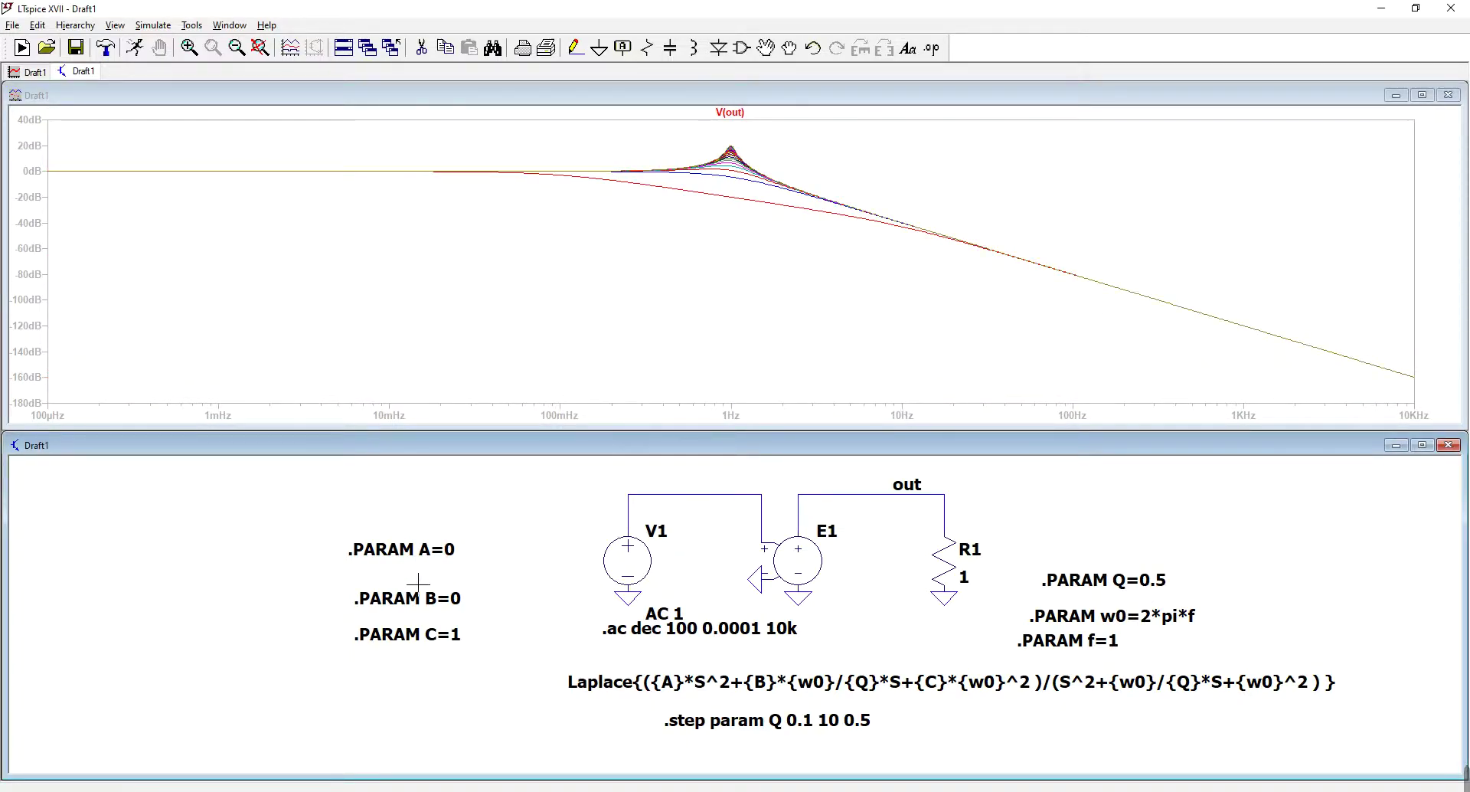
Set the coefficient C to 0 in its .PARAM directive
{"action": "right_click", "coordinate": [433, 633]}
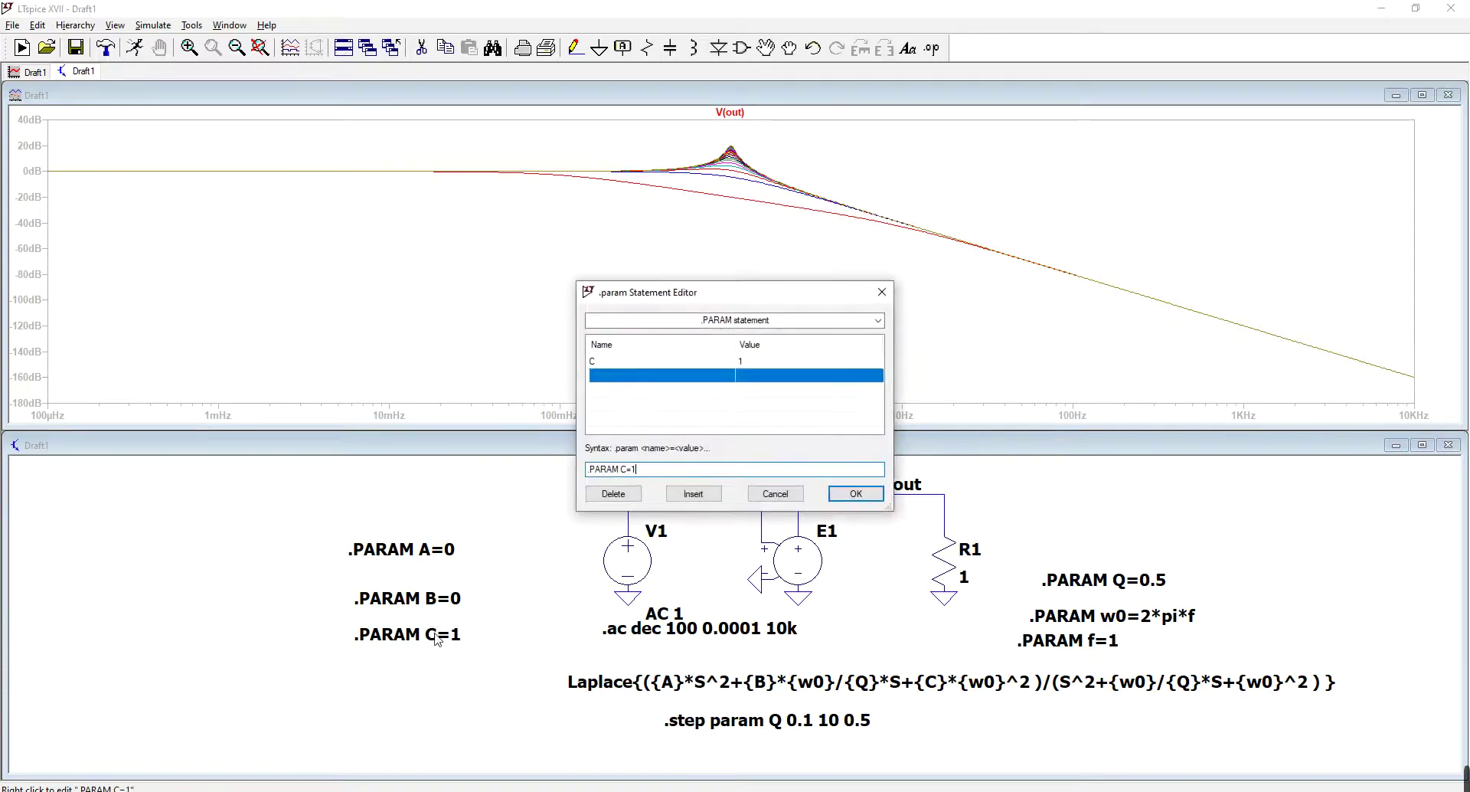
{"action": "key", "text": "BackSpace"}
{"action": "type", "text": "0"}
{"action": "key", "text": "Return"}
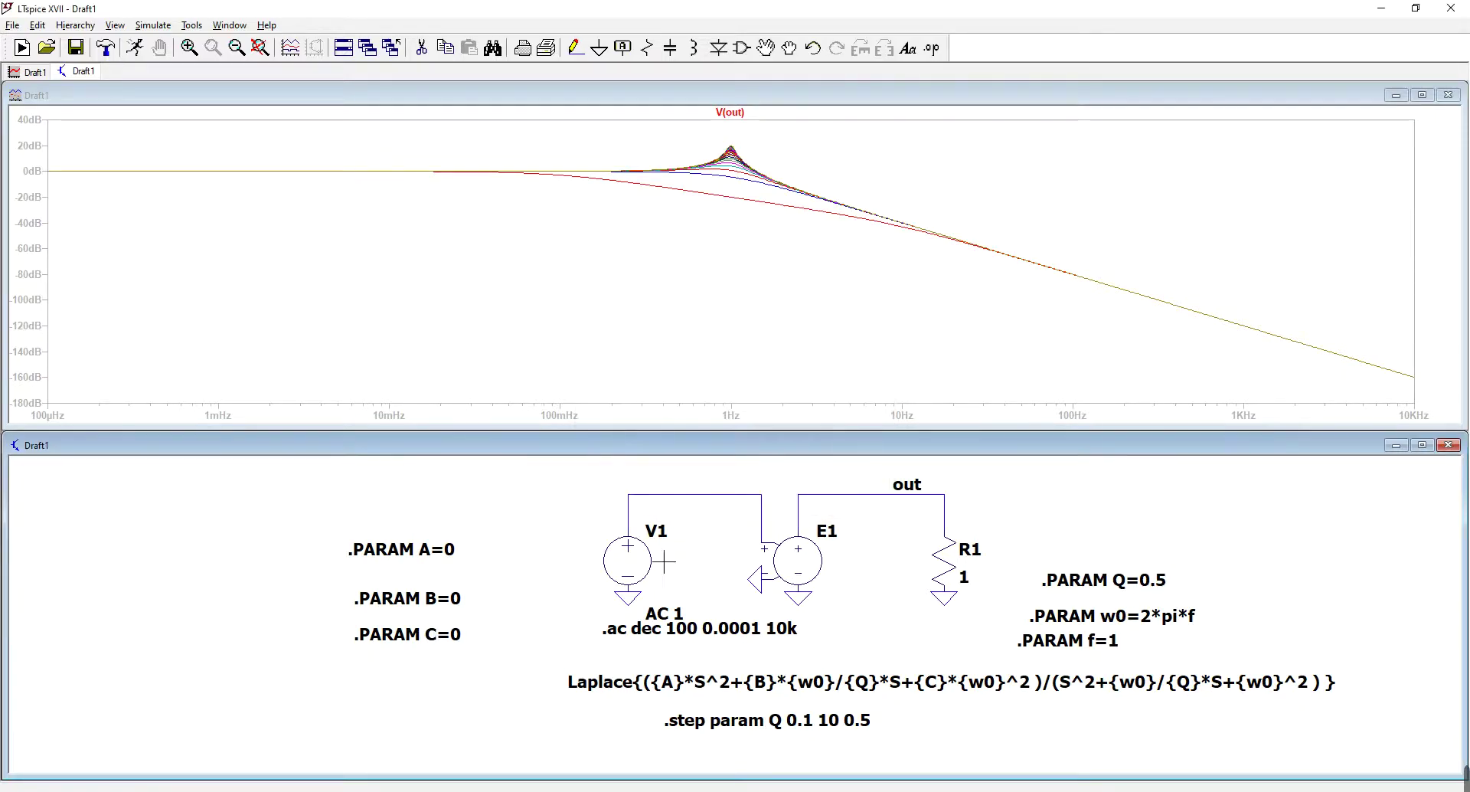
Set the coefficient A to 1 in its .PARAM directive and rerun the simulation
{"action": "right_click", "coordinate": [430, 554]}
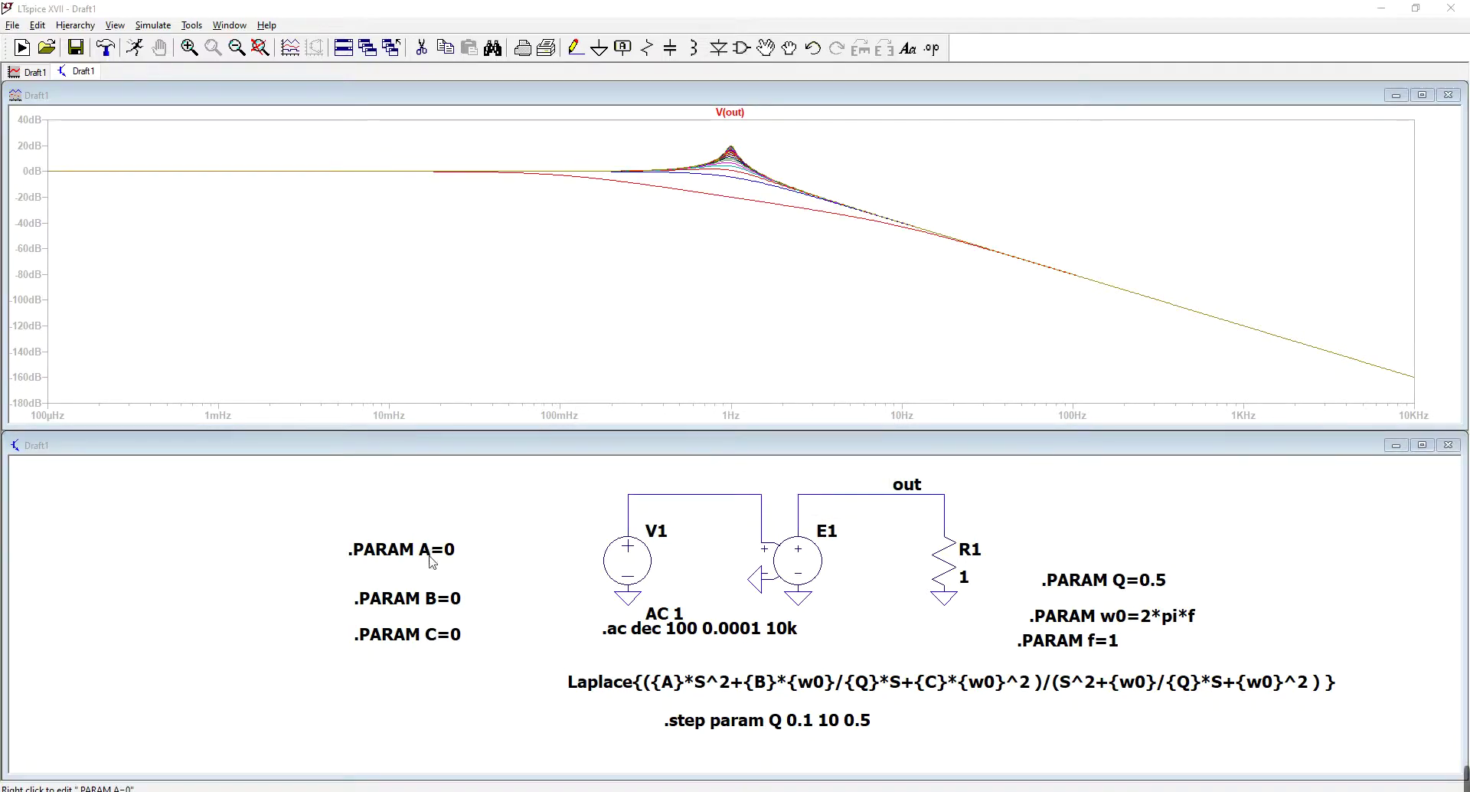
{"action": "key", "text": "BackSpace"}
{"action": "type", "text": "1"}
{"action": "key", "text": "Return"}
{"action": "left_click", "coordinate": [138, 47]}
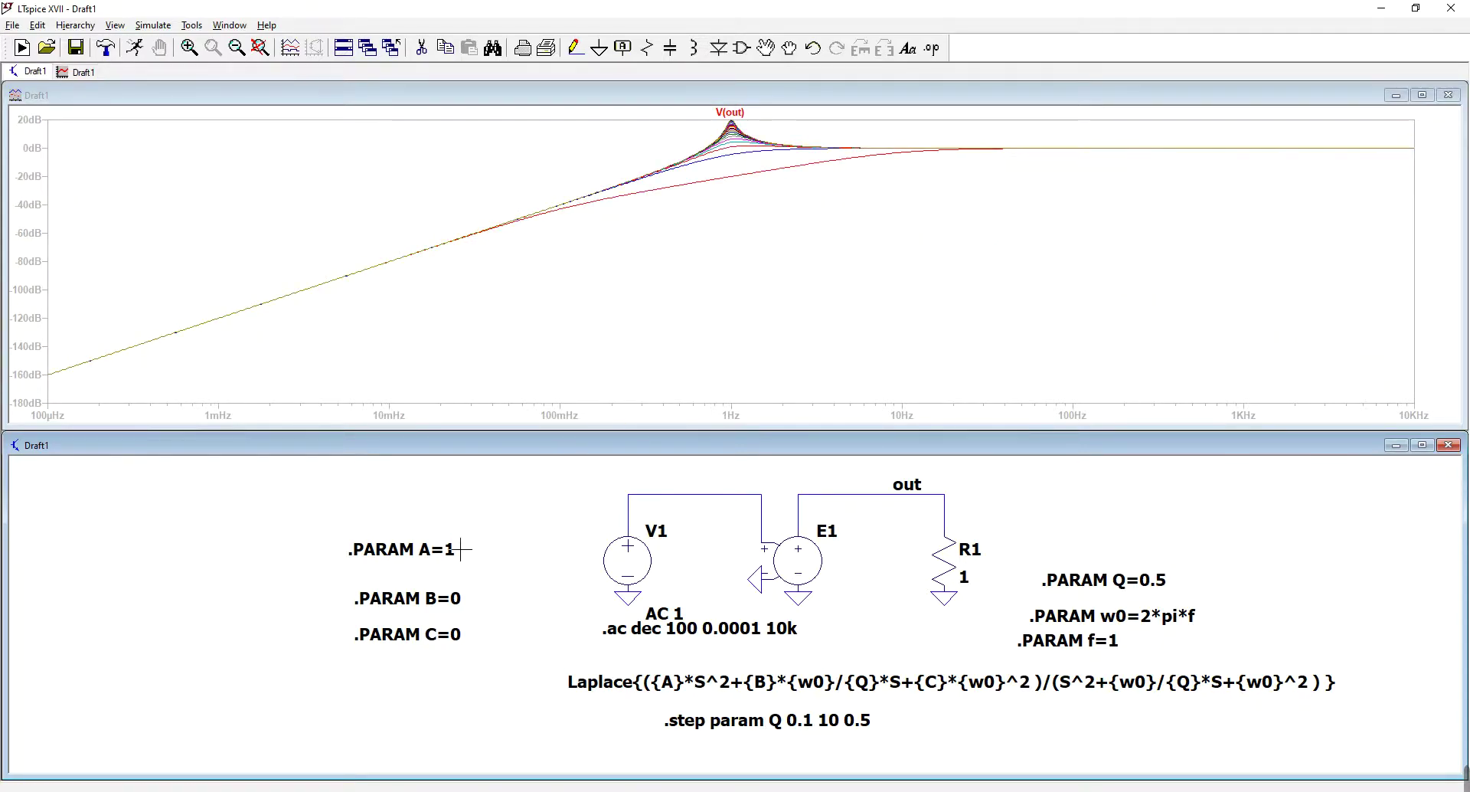
Set the coefficient C to 1 in its .PARAM directive and rerun the simulation
{"action": "right_click", "coordinate": [450, 632]}
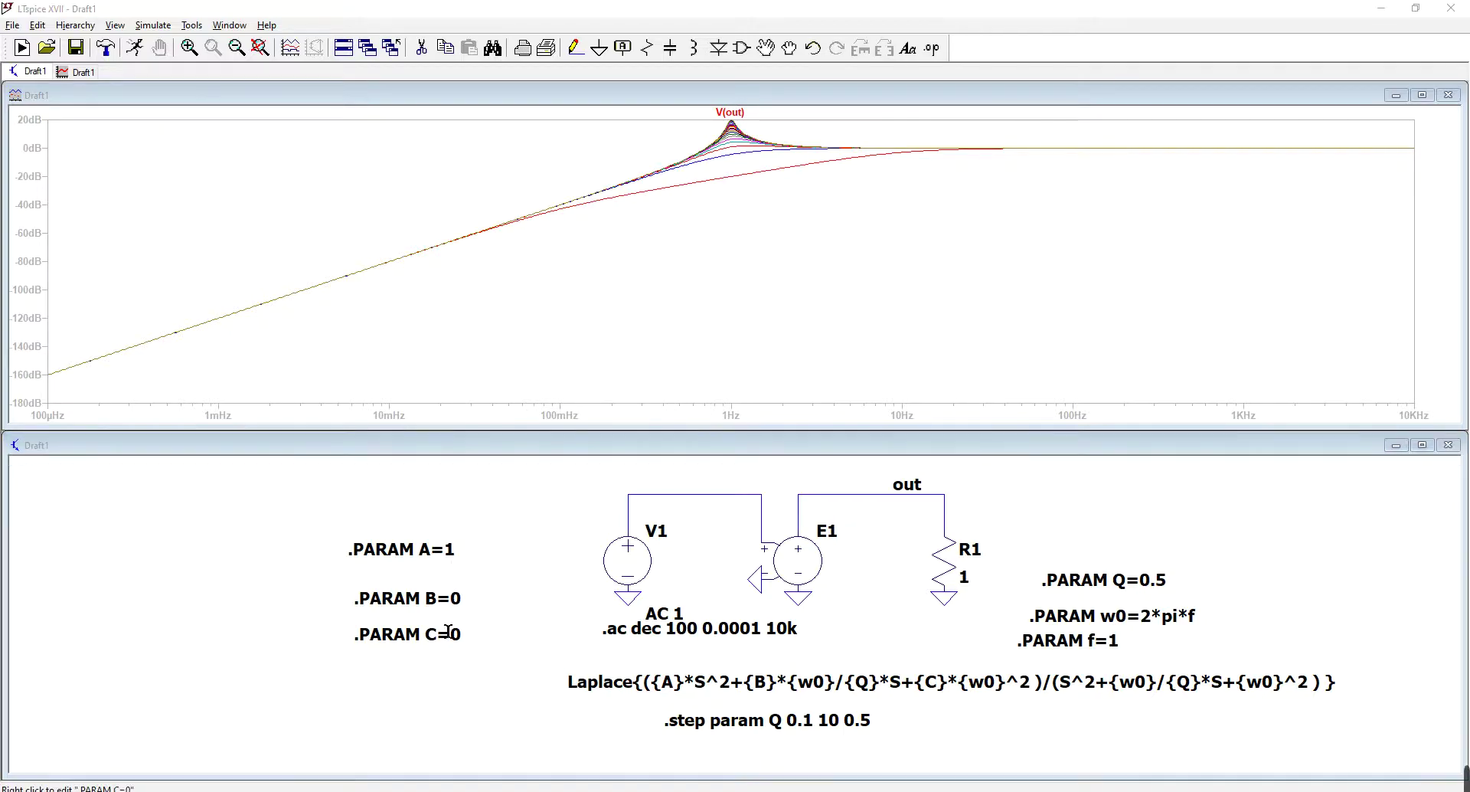
{"action": "key", "text": "BackSpace"}
{"action": "type", "text": "1"}
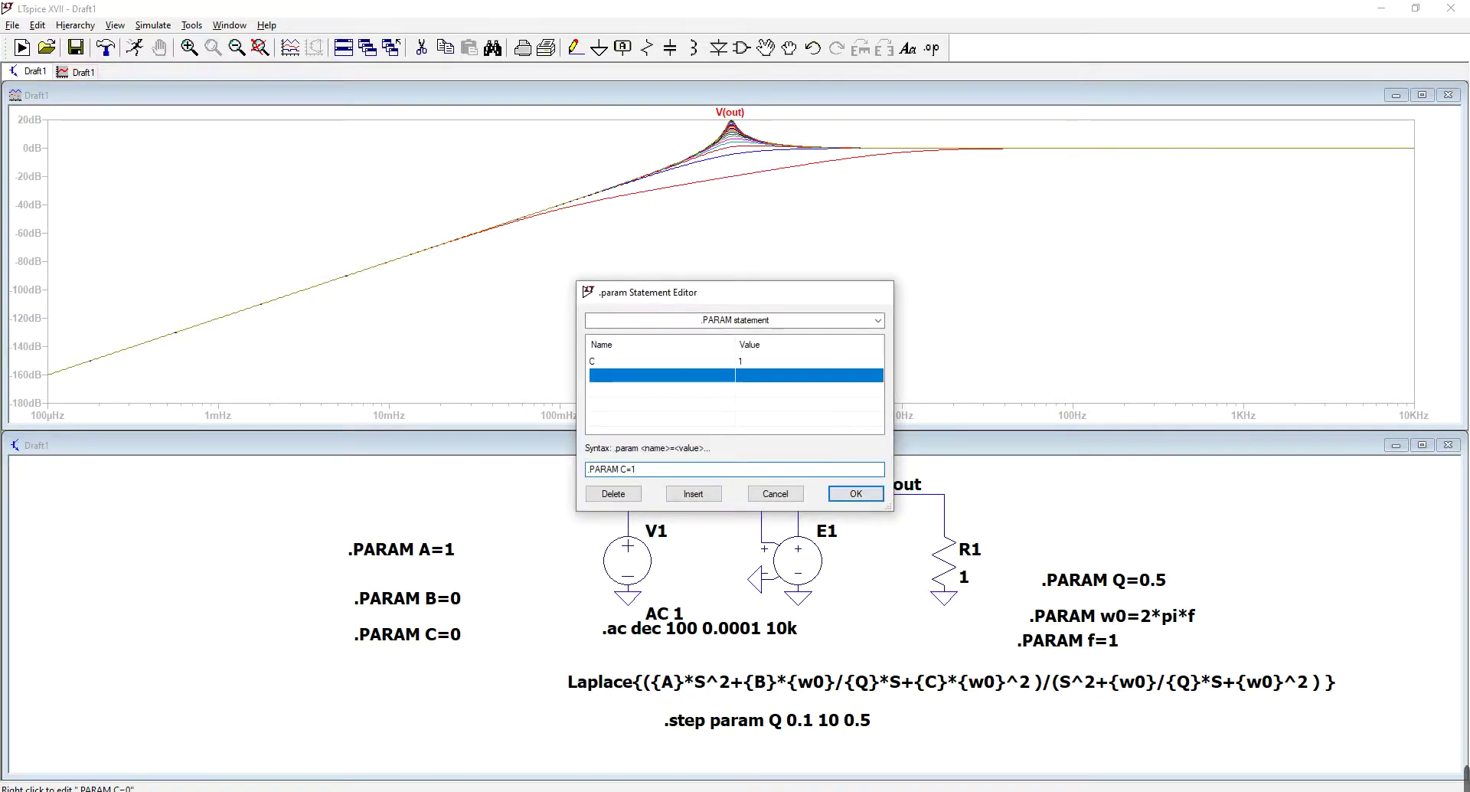
{"action": "key", "text": "Return"}
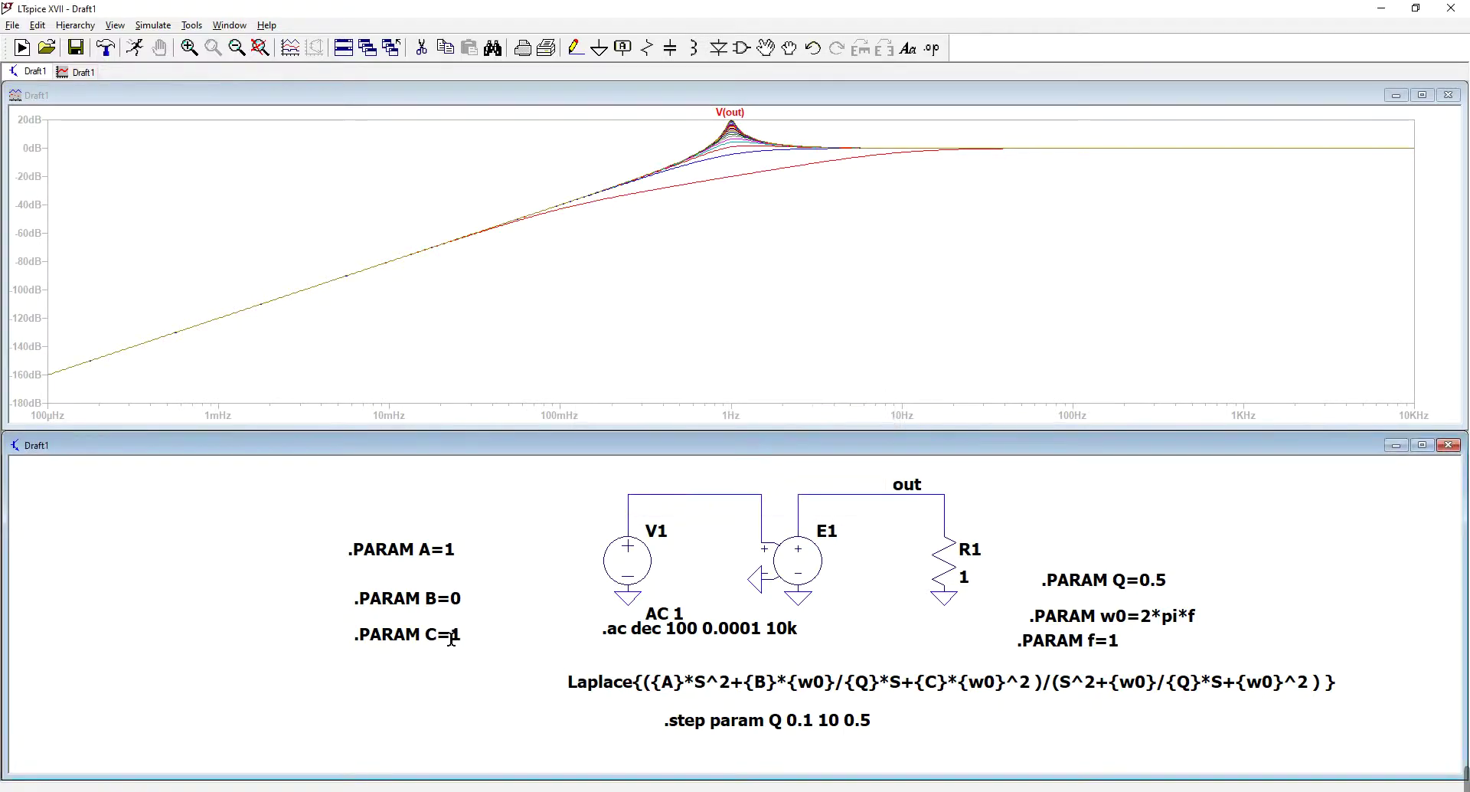
{"action": "left_click", "coordinate": [134, 48]}
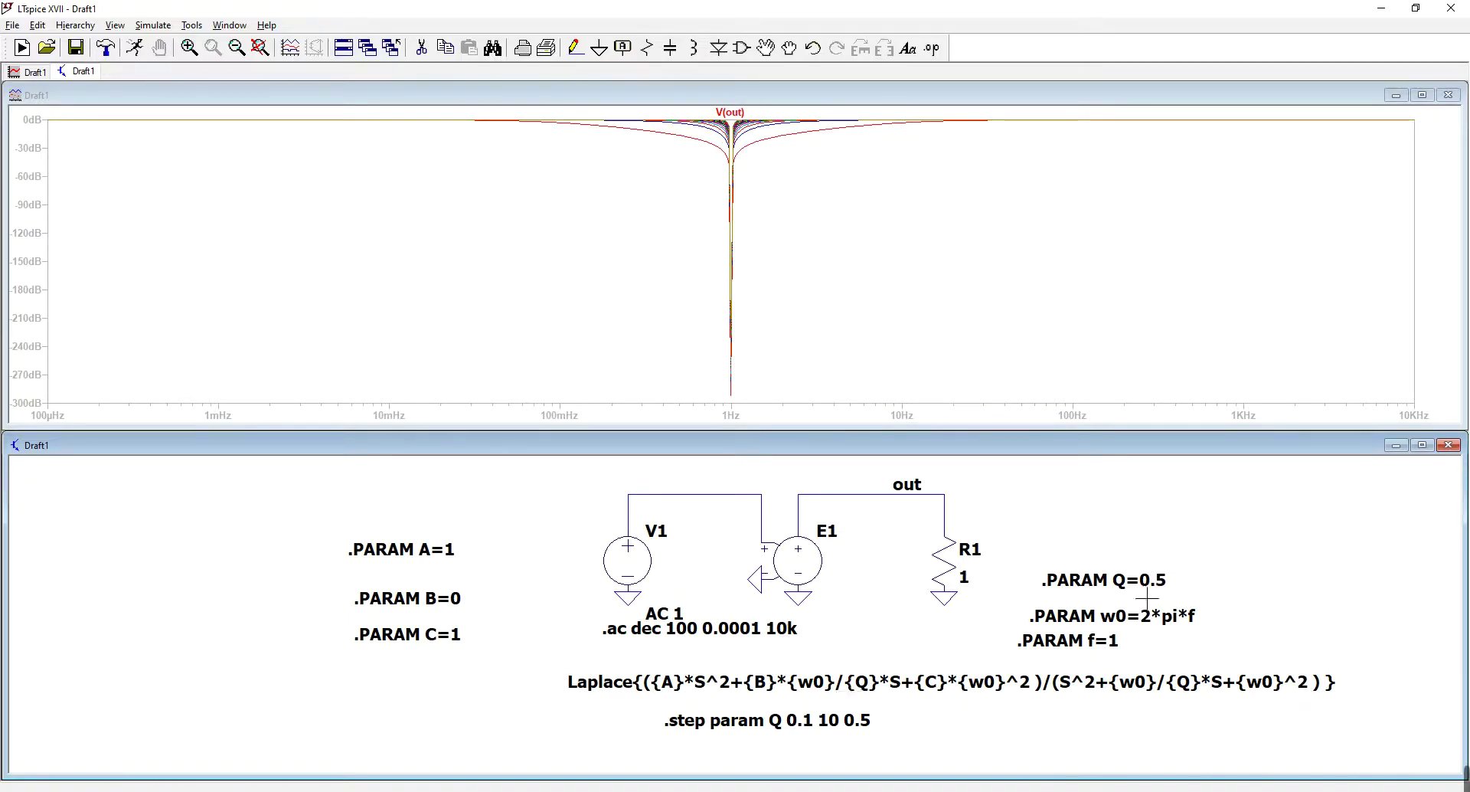
Set the frequency parameter f to 50 in its .PARAM directive and rerun the simulation
{"action": "right_click", "coordinate": [1102, 635]}
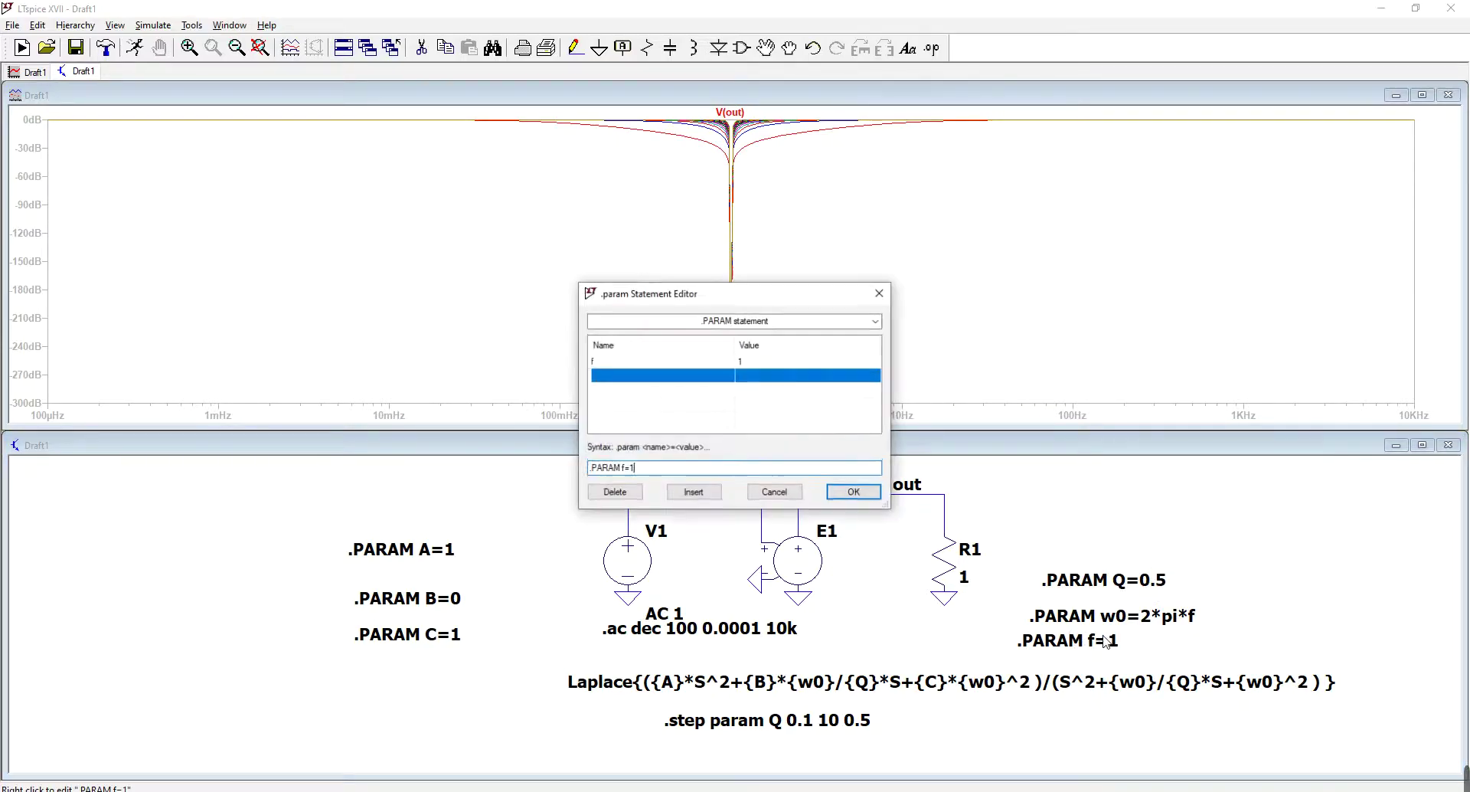
{"action": "key", "text": "BackSpace"}
{"action": "type", "text": "5"}
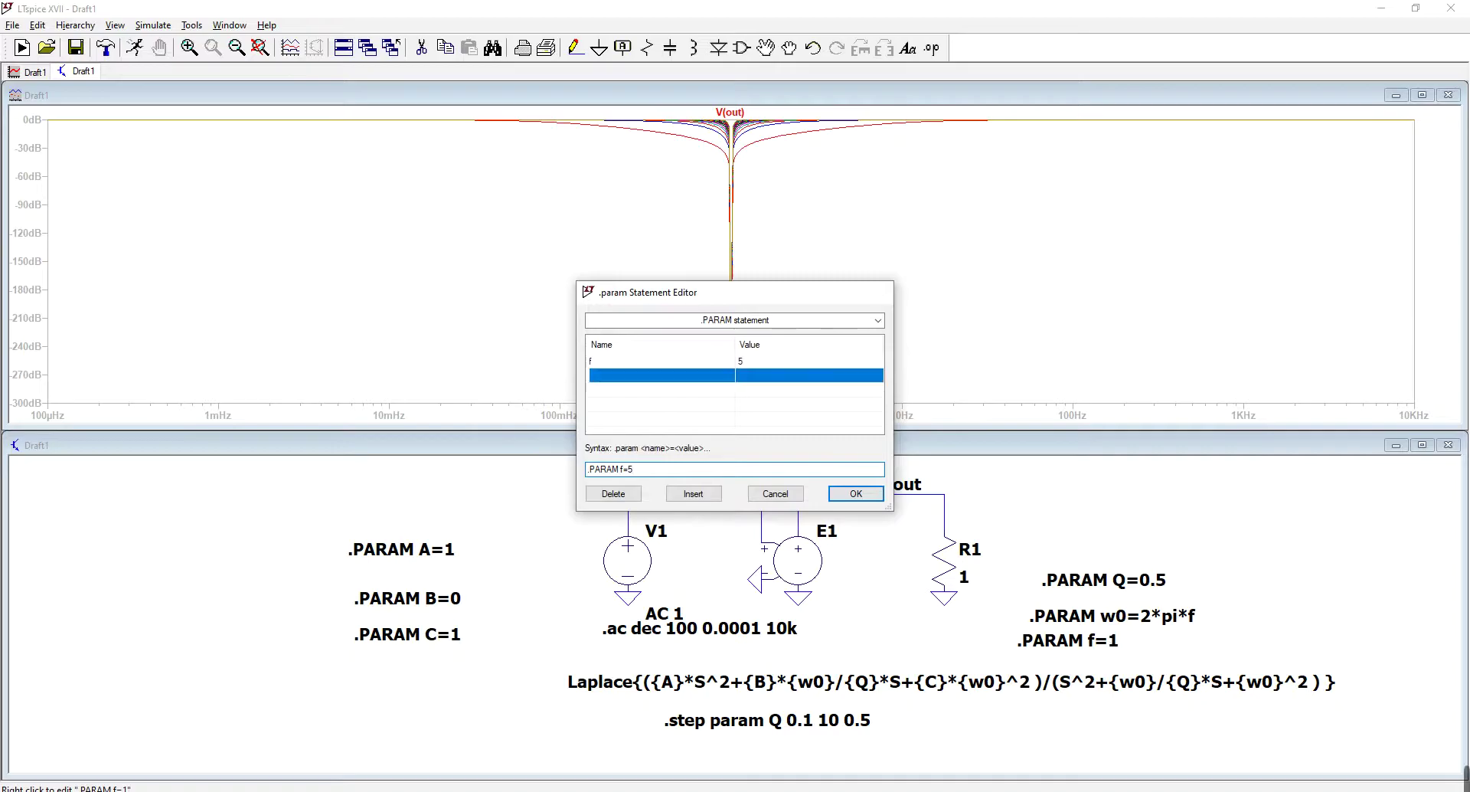
{"action": "key", "text": "Return"}
{"action": "right_click", "coordinate": [1102, 636]}
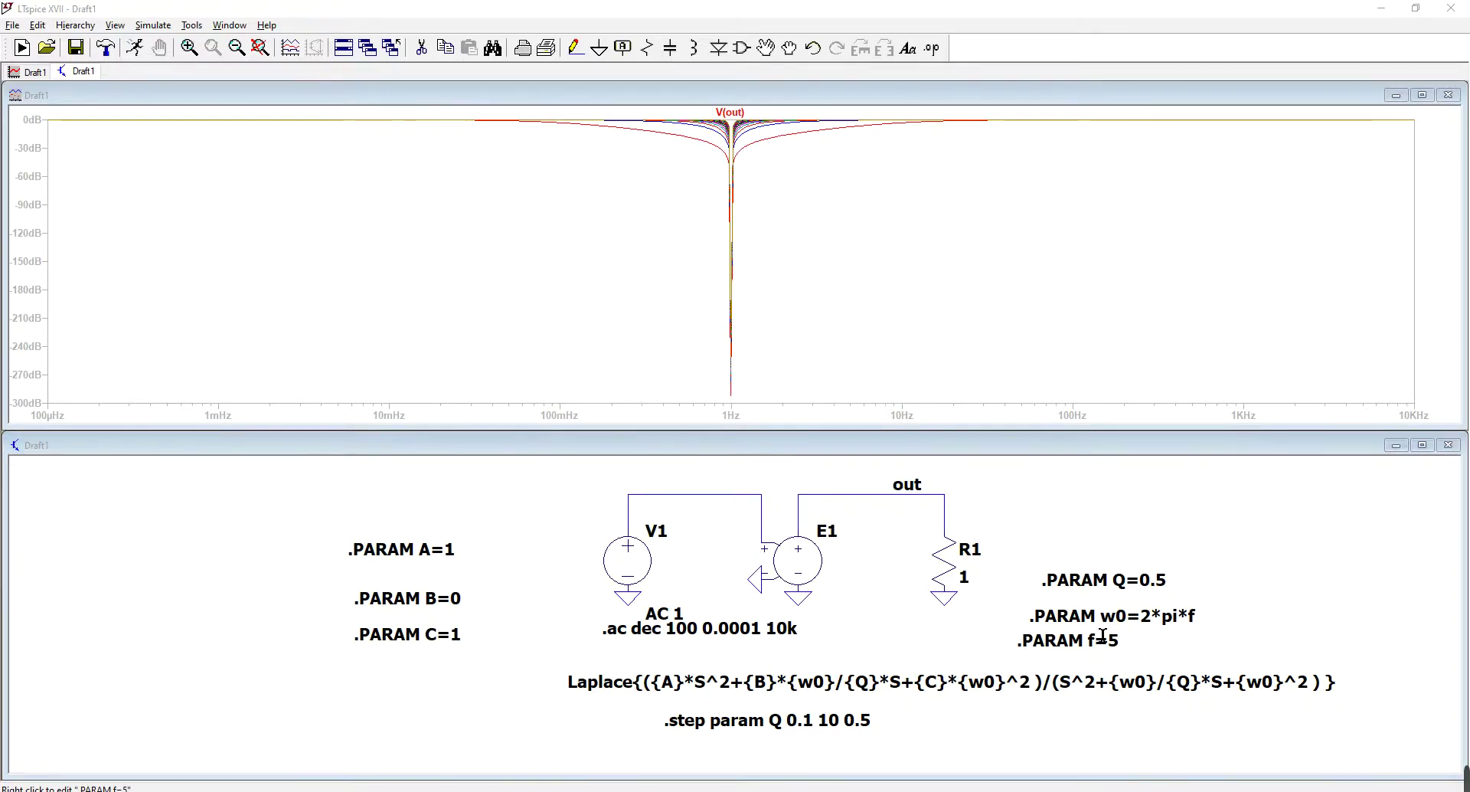
{"action": "type", "text": "0"}
{"action": "key", "text": "Return"}
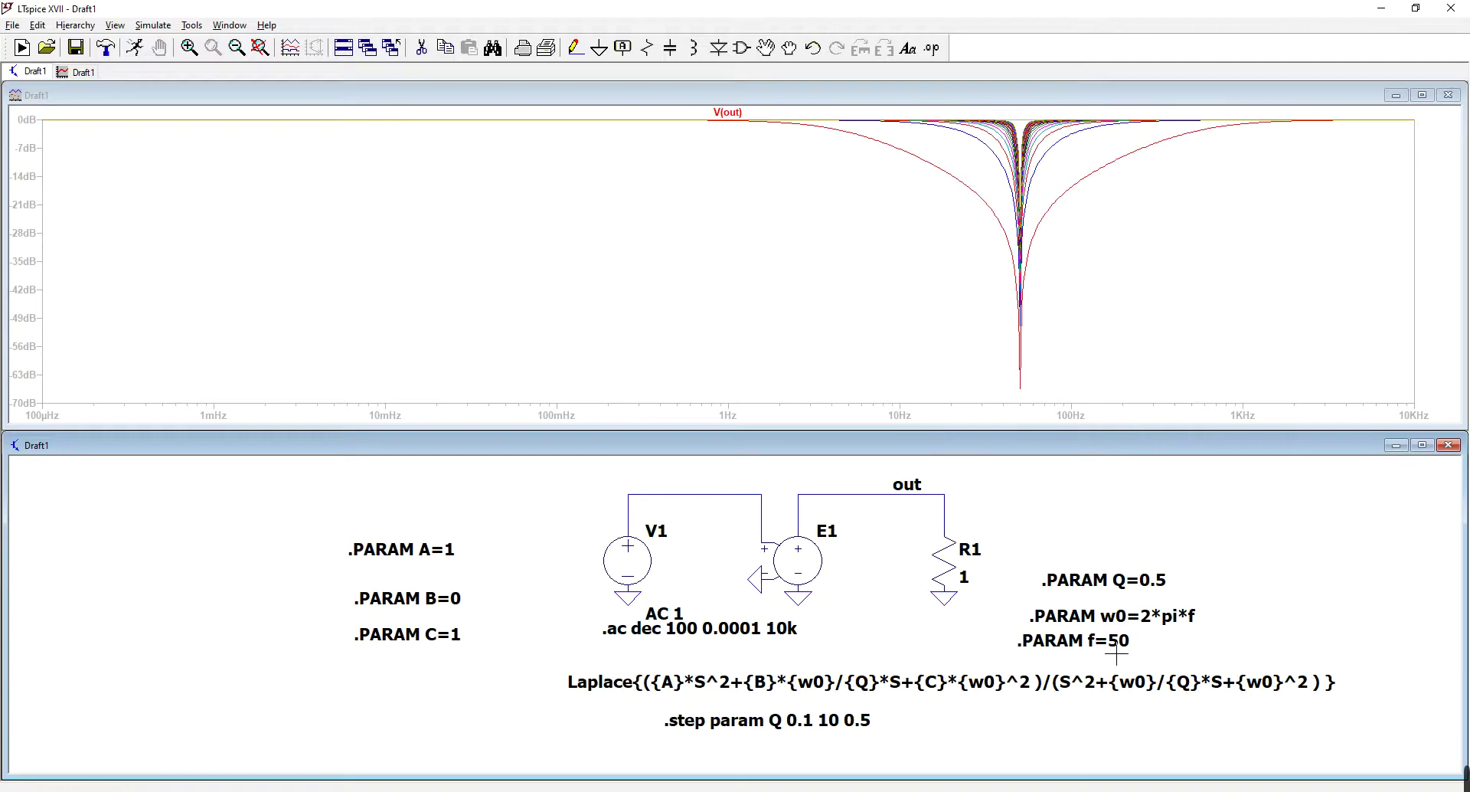
Delete the .step directive for Q and set Q to 2 in its .PARAM directive, rerunning the simulation after each change
{"action": "left_click", "coordinate": [770, 726]}
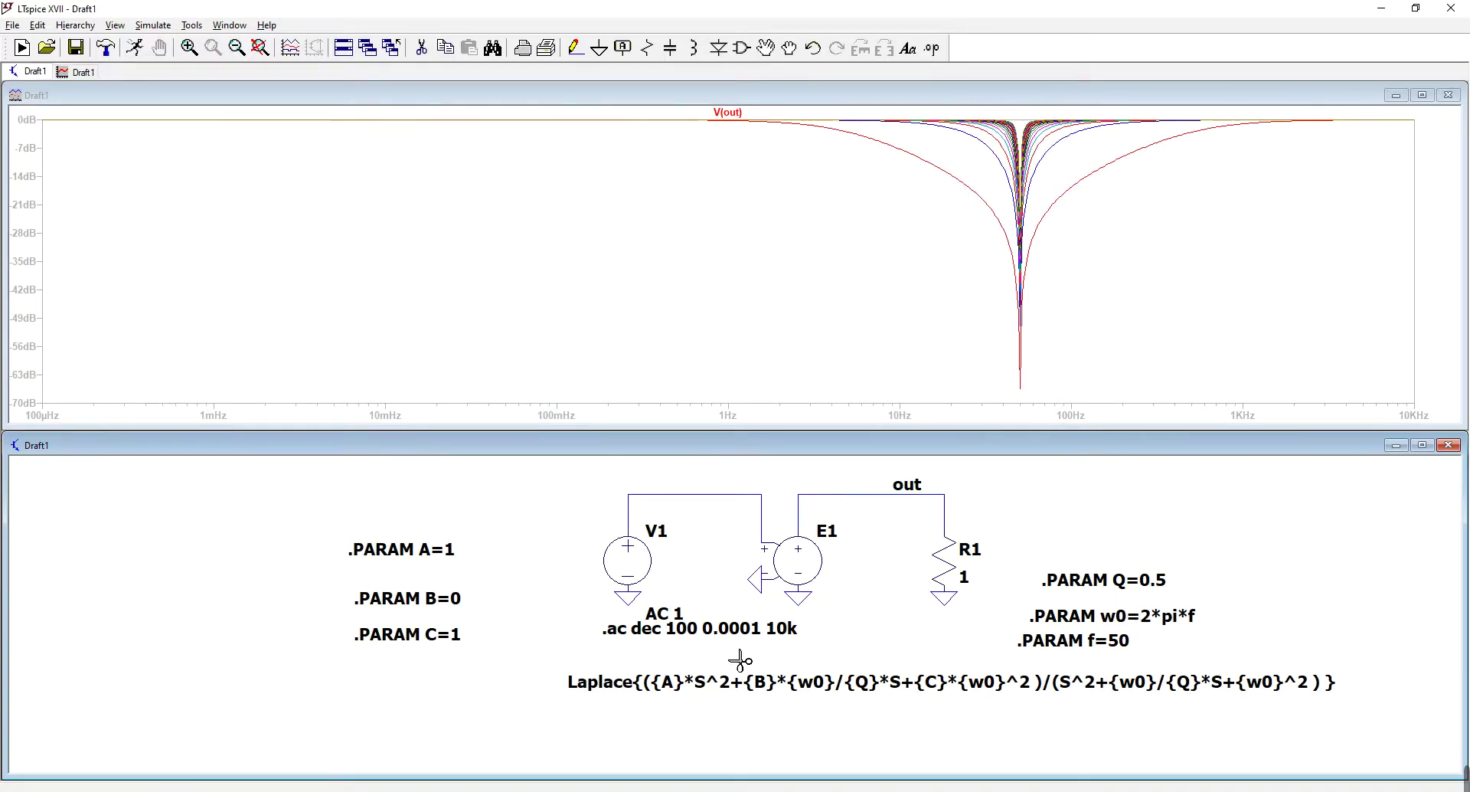
{"action": "left_click", "coordinate": [135, 47]}
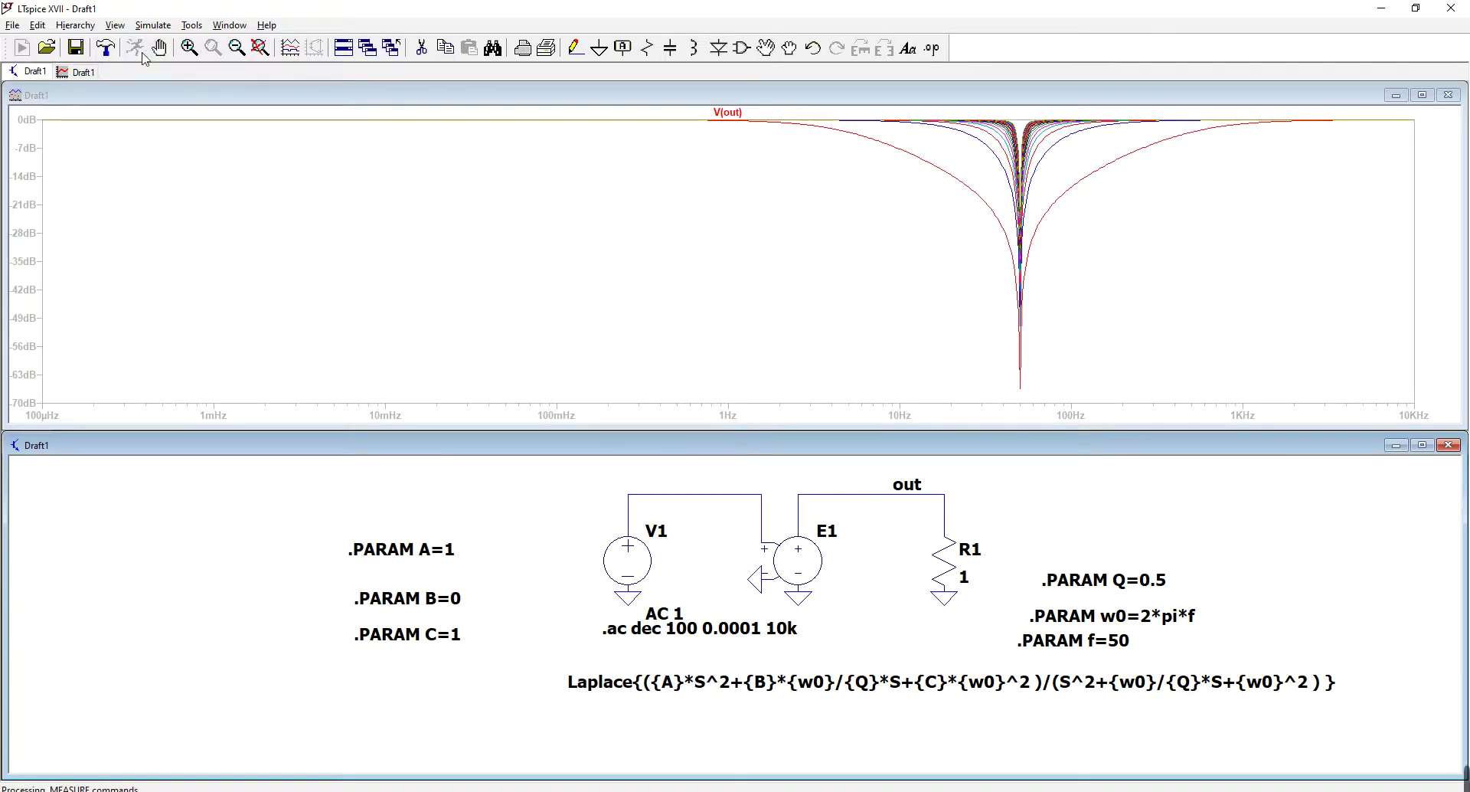
{"action": "right_click", "coordinate": [1150, 586]}
{"action": "key", "text": "BackSpace"}
{"action": "key", "text": "BackSpace"}
{"action": "key", "text": "BackSpace"}
{"action": "type", "text": "2"}
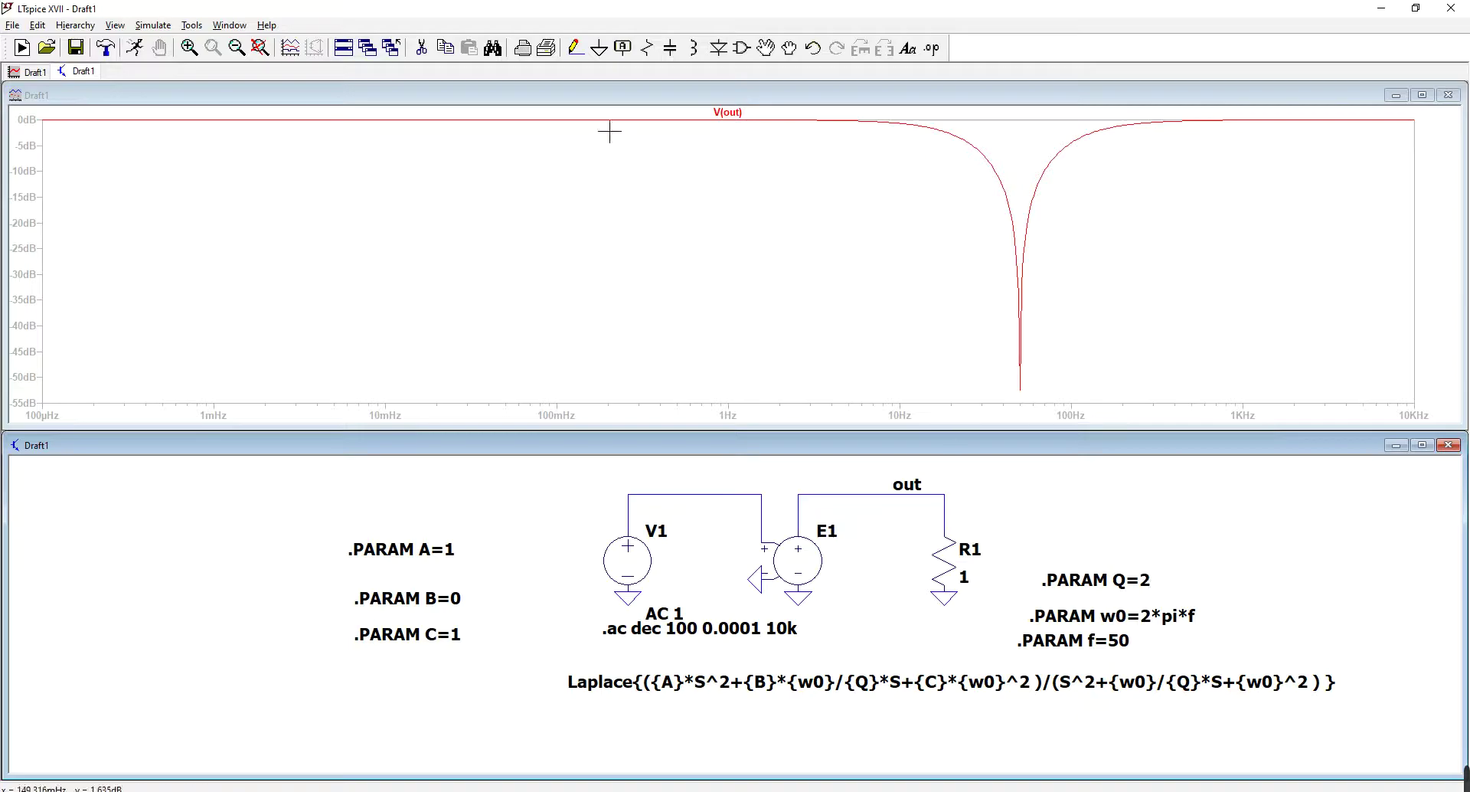
{"action": "left_click", "coordinate": [134, 47]}
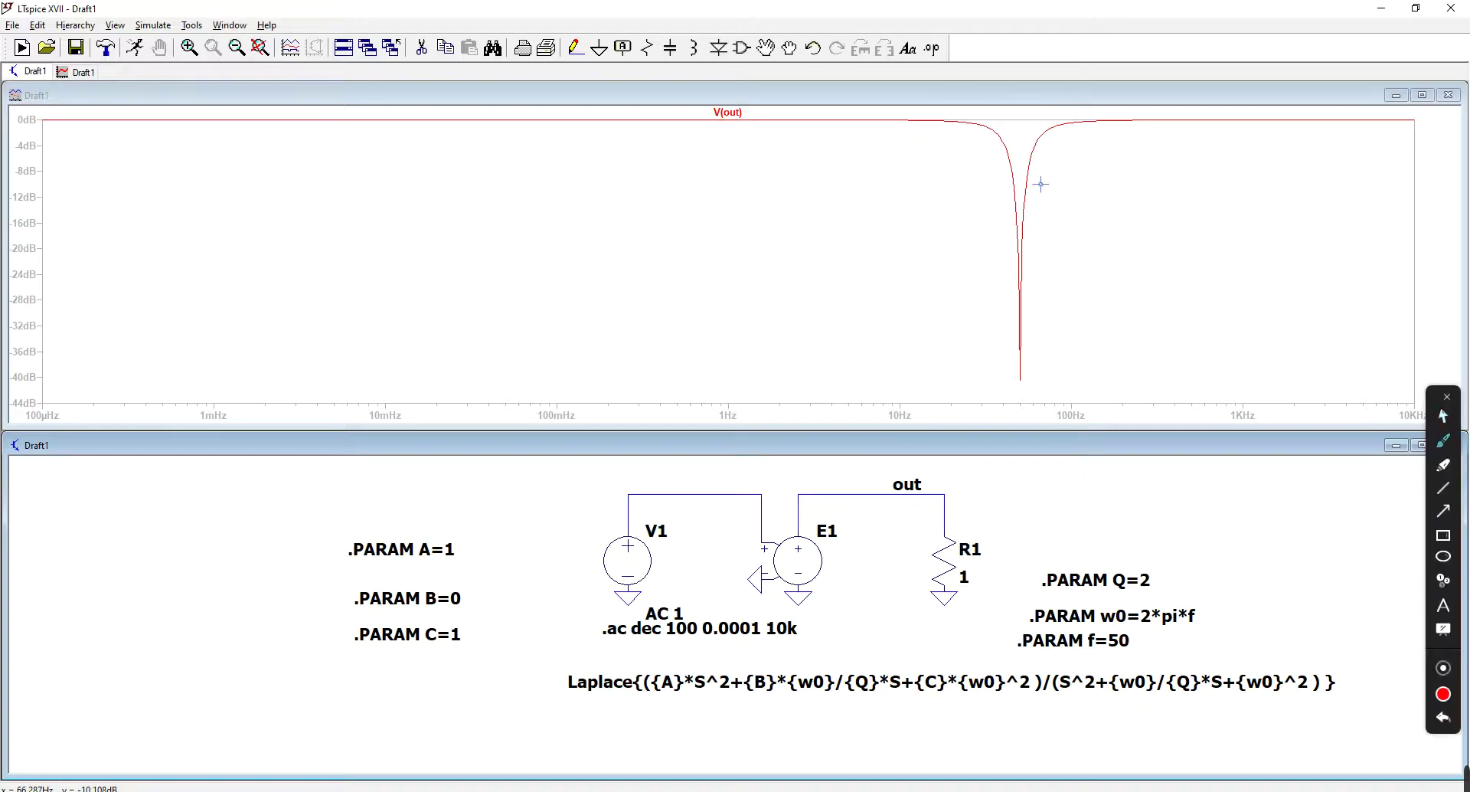
Undo the Q value change and the deletion of the .step directive, and rerun the simulation
{"action": "left_click", "coordinate": [38, 25]}
{"action": "left_click", "coordinate": [37, 24]}
{"action": "left_click", "coordinate": [38, 24]}
{"action": "left_click", "coordinate": [46, 43]}
{"action": "left_click", "coordinate": [37, 25]}
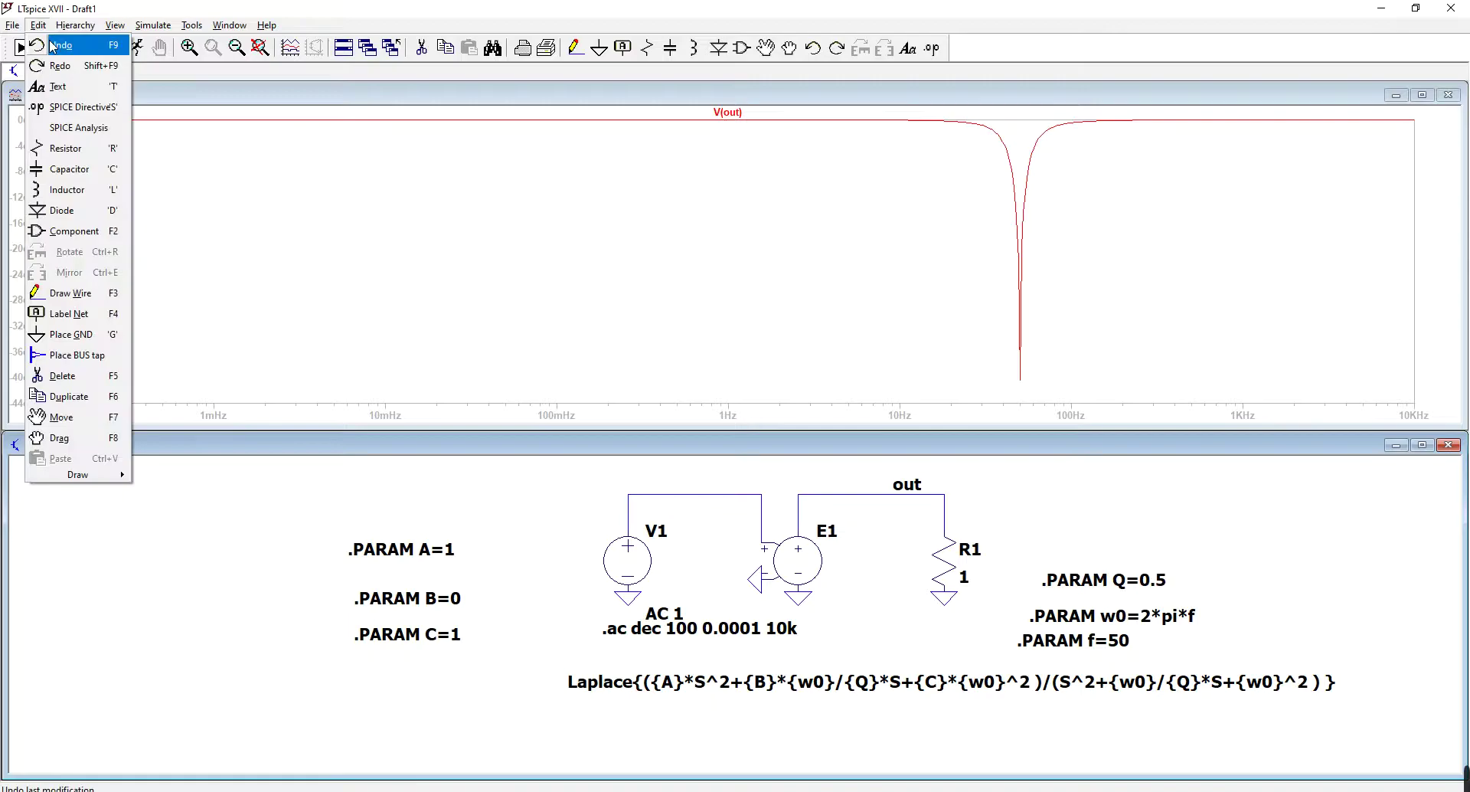
{"action": "left_click", "coordinate": [46, 58]}
{"action": "left_click", "coordinate": [135, 48]}
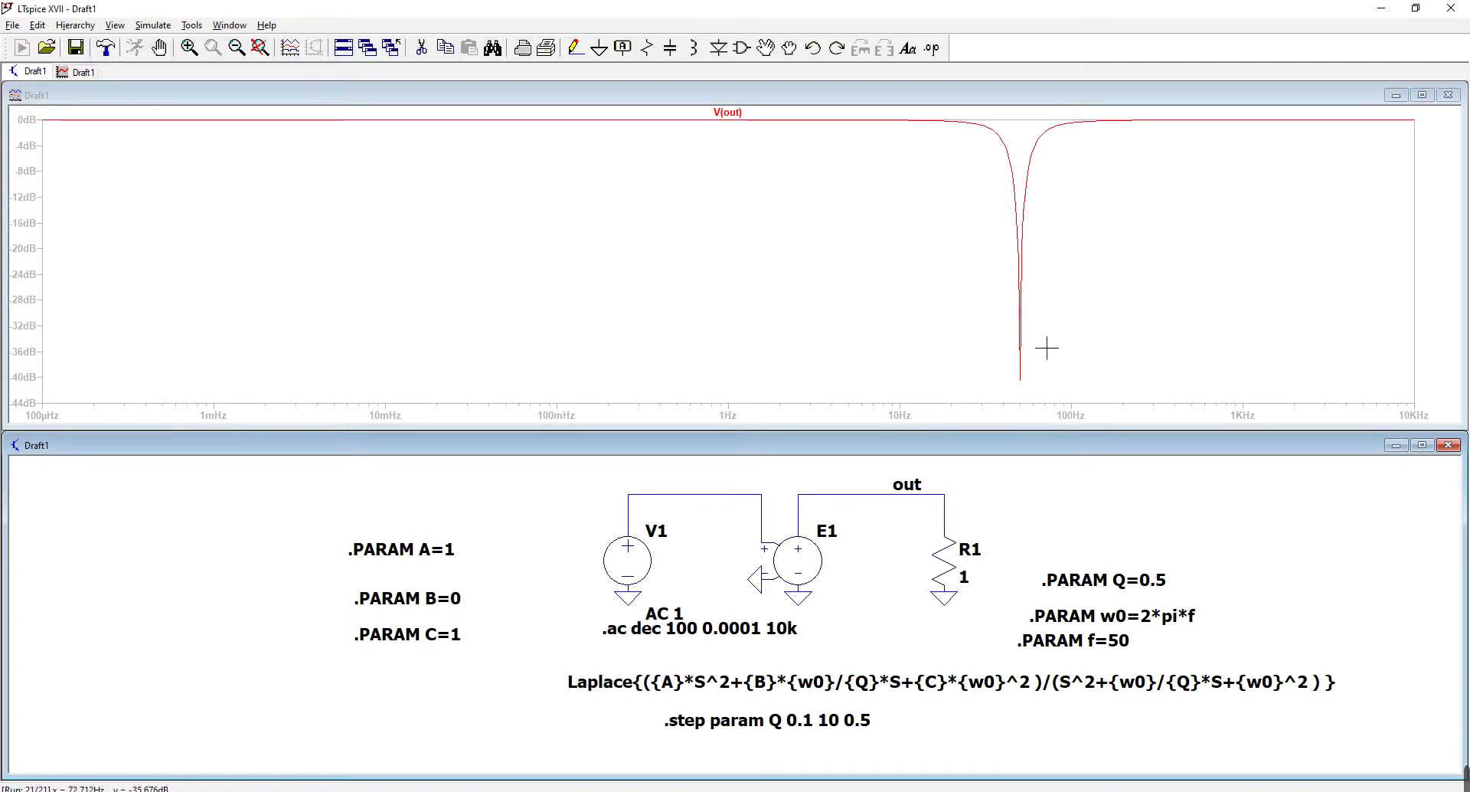
Restrict the displayed steps of the V(out) plot to the runs with Q of 0.1, 3.6 and 10
{"action": "right_click", "coordinate": [1135, 265]}
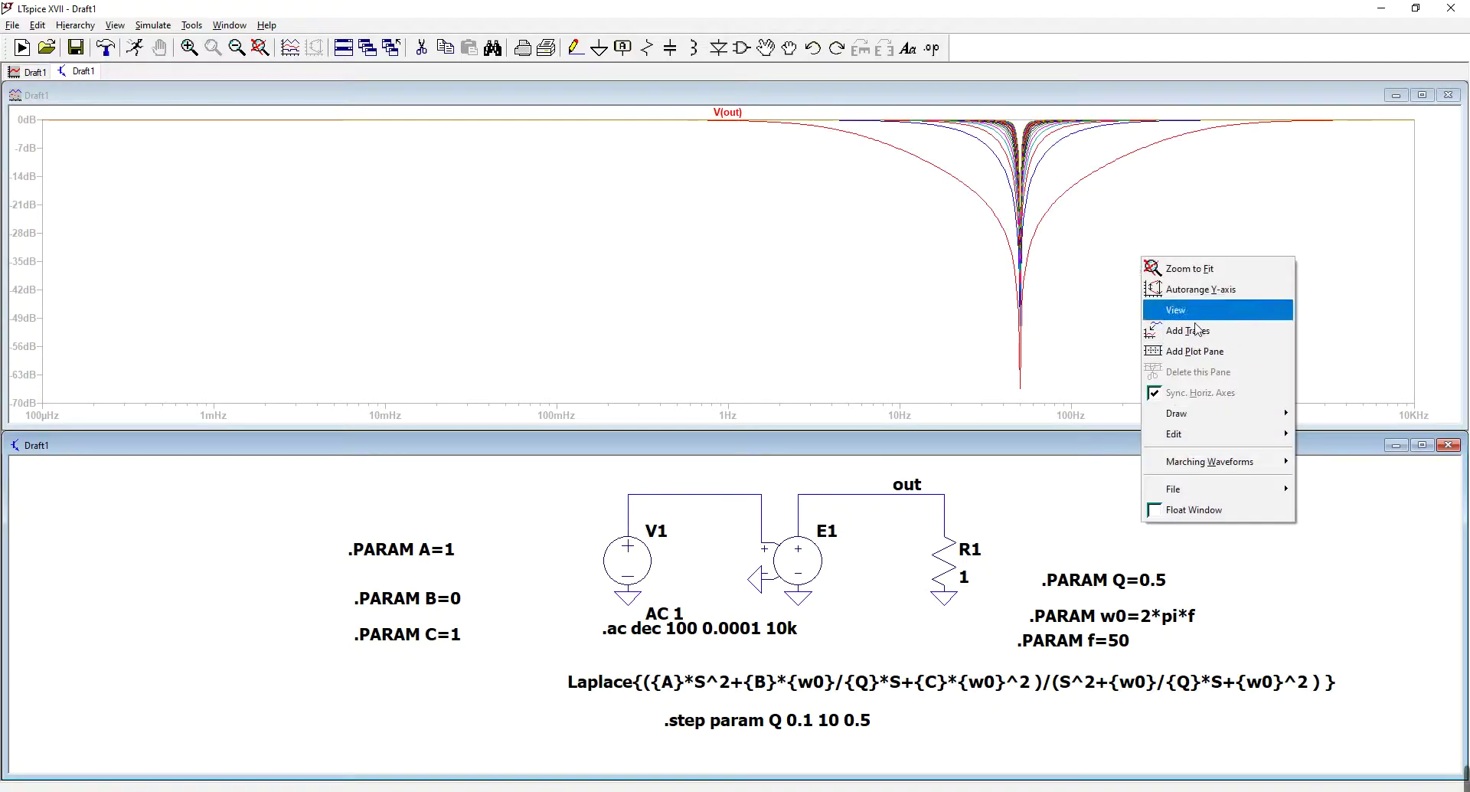
{"action": "mouse_move", "coordinate": [1183, 309]}
{"action": "left_click", "coordinate": [1358, 373]}
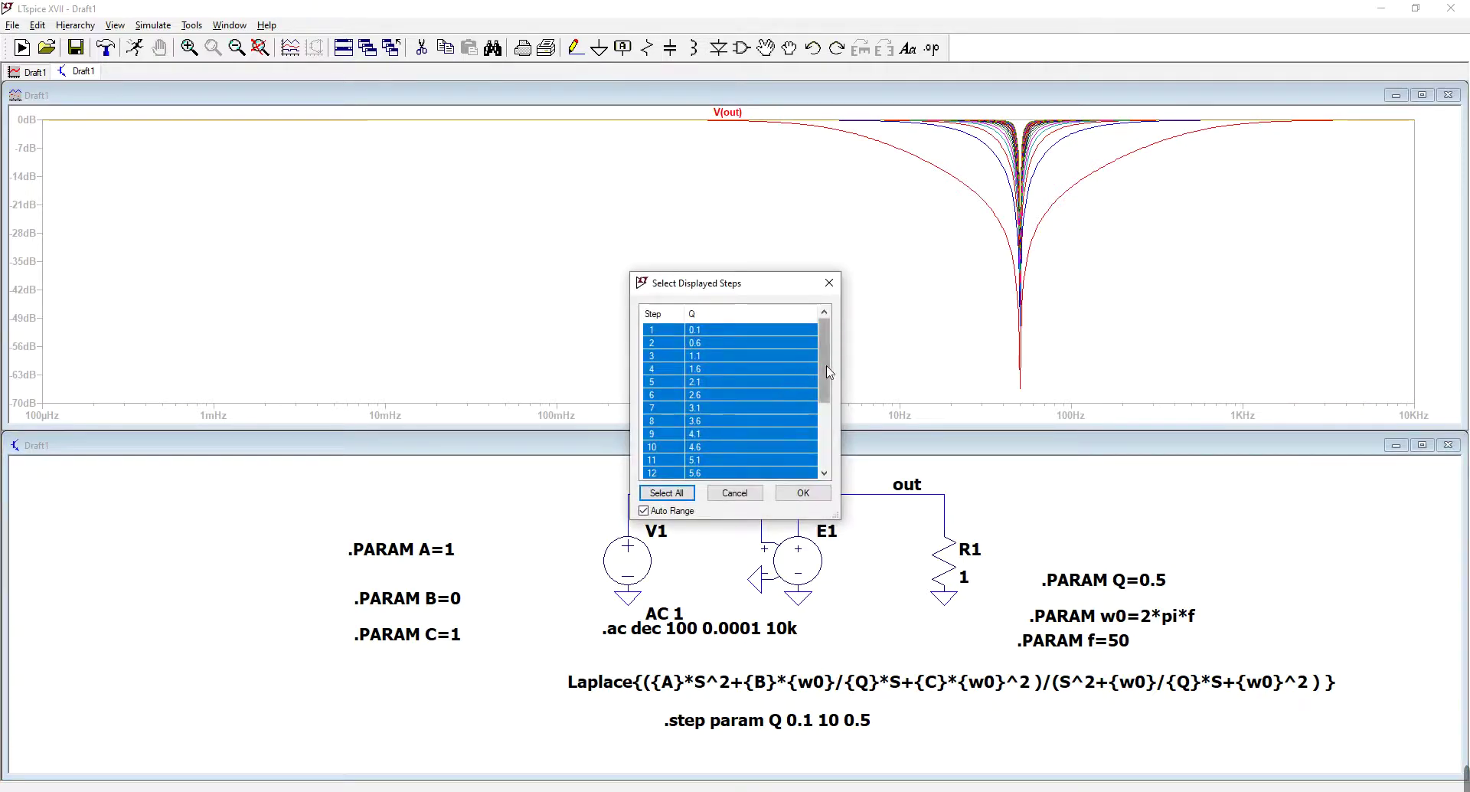
{"action": "left_click", "coordinate": [724, 329]}
{"action": "left_click", "coordinate": [739, 421], "text": "ctrl"}
{"action": "left_click_drag", "start_coordinate": [826, 381], "coordinate": [829, 451]}
{"action": "left_click", "coordinate": [727, 472], "text": "ctrl"}
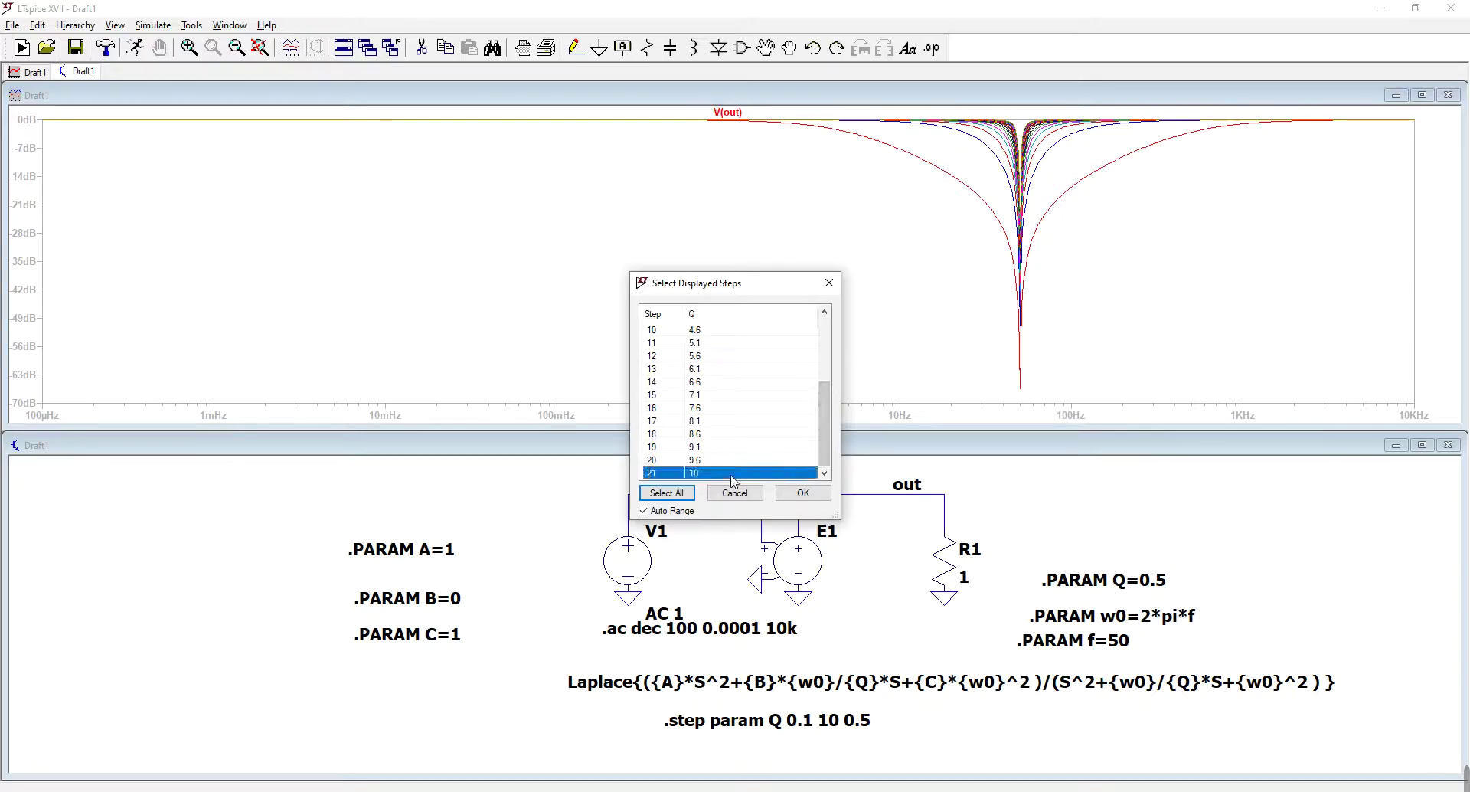
{"action": "left_click", "coordinate": [803, 492]}
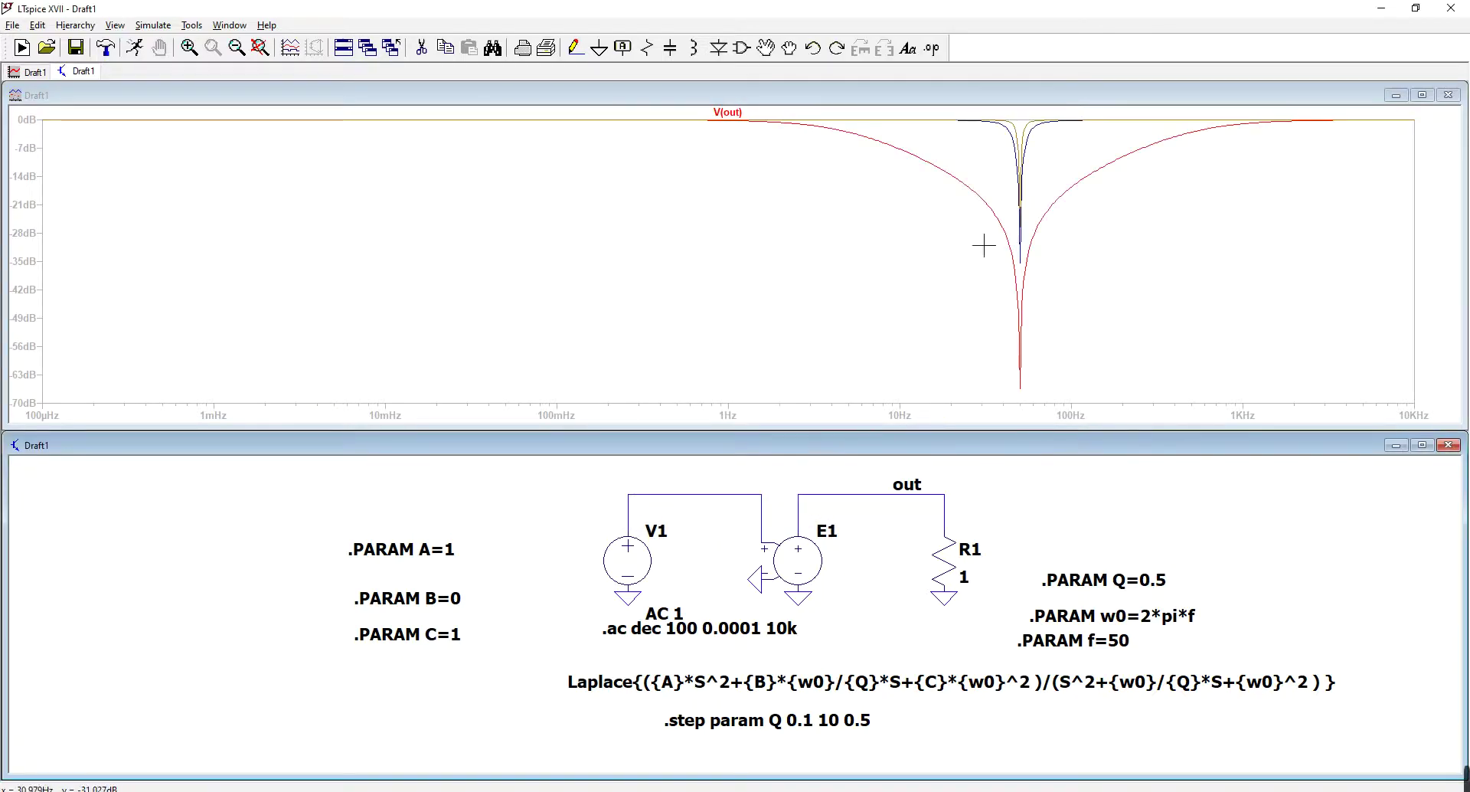
Show the step legend to examine which Q value each displayed curve belongs to, and close it
{"action": "right_click", "coordinate": [1158, 199]}
{"action": "mouse_move", "coordinate": [1206, 258]}
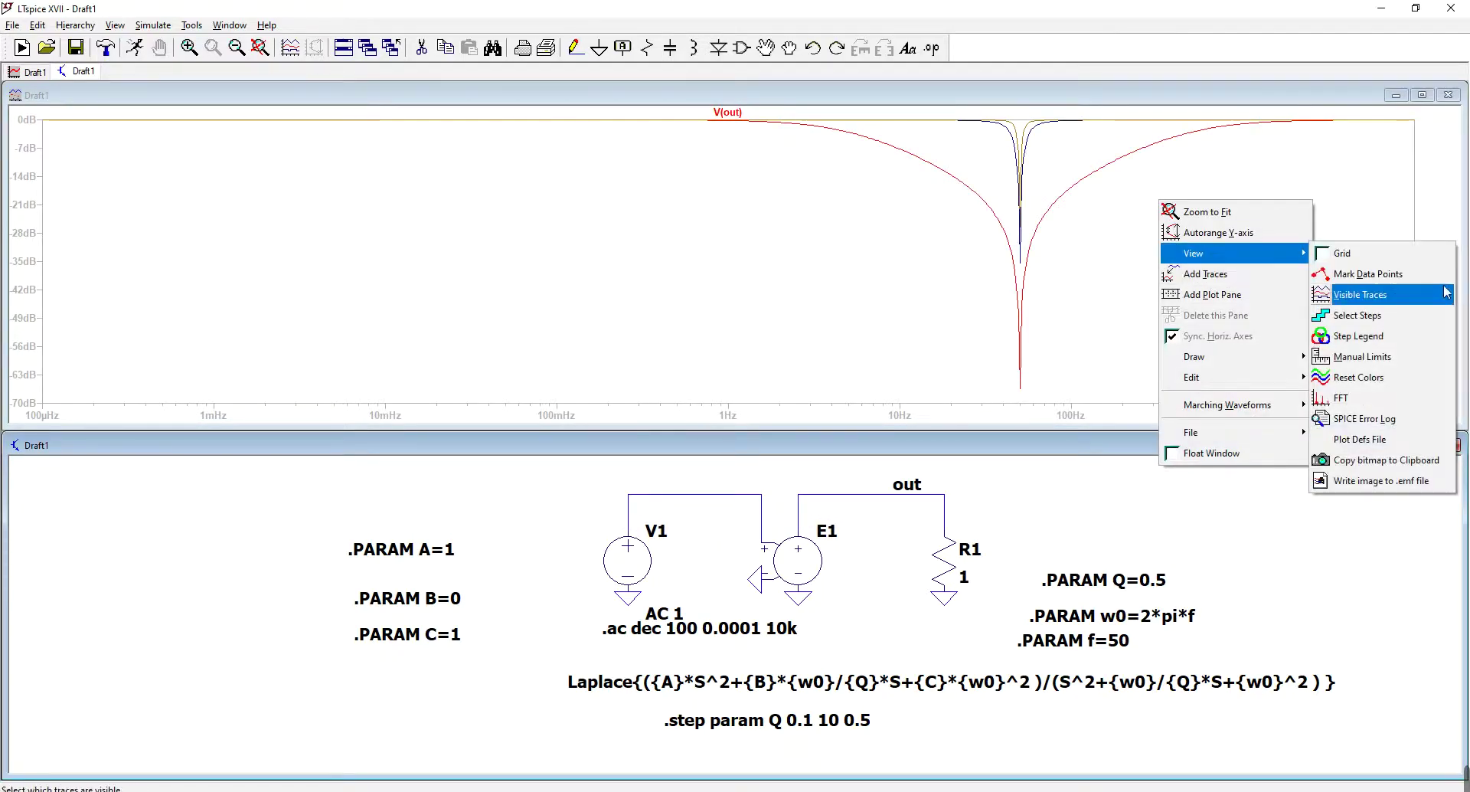
{"action": "left_click", "coordinate": [1371, 337]}
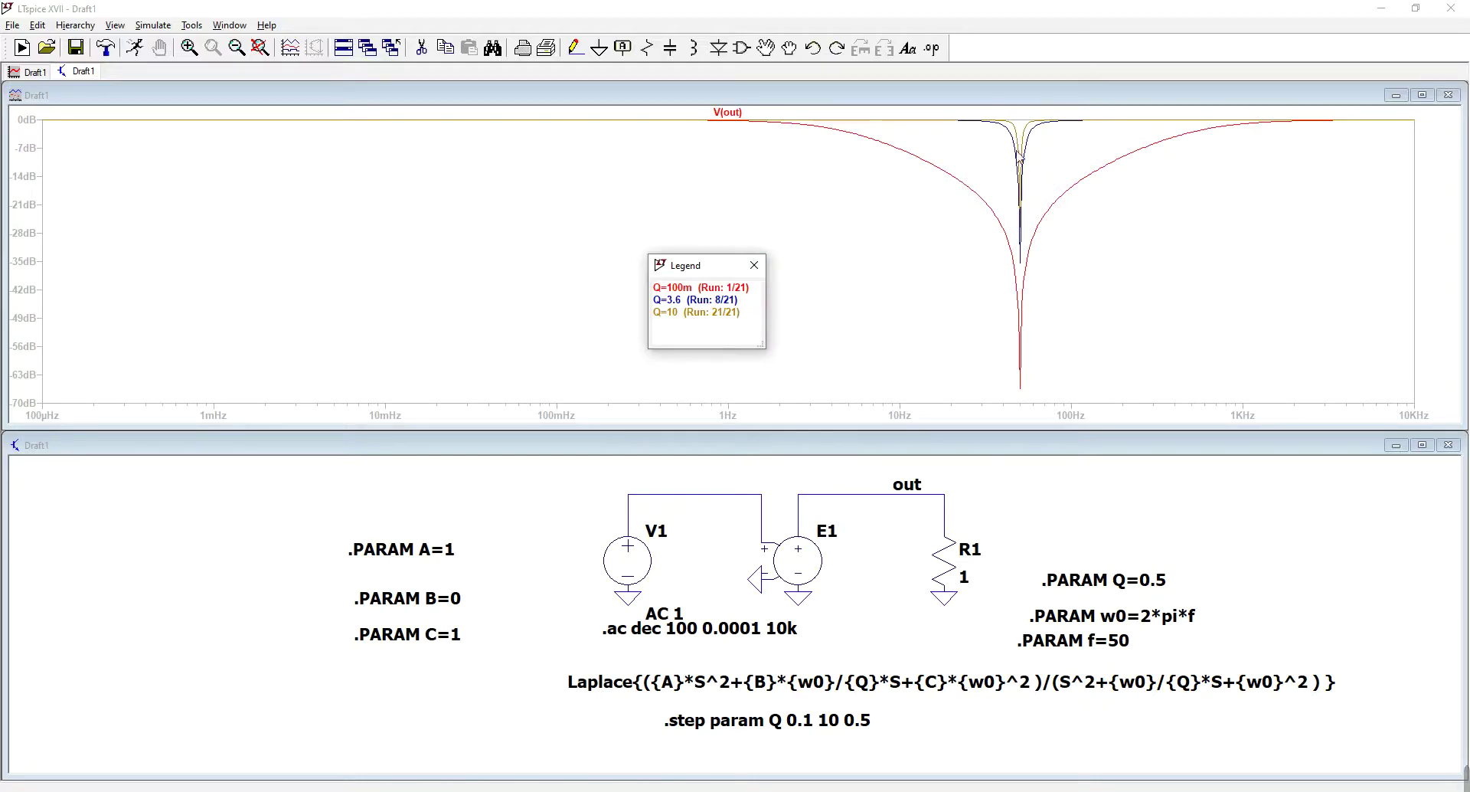
{"action": "left_click", "coordinate": [754, 264]}
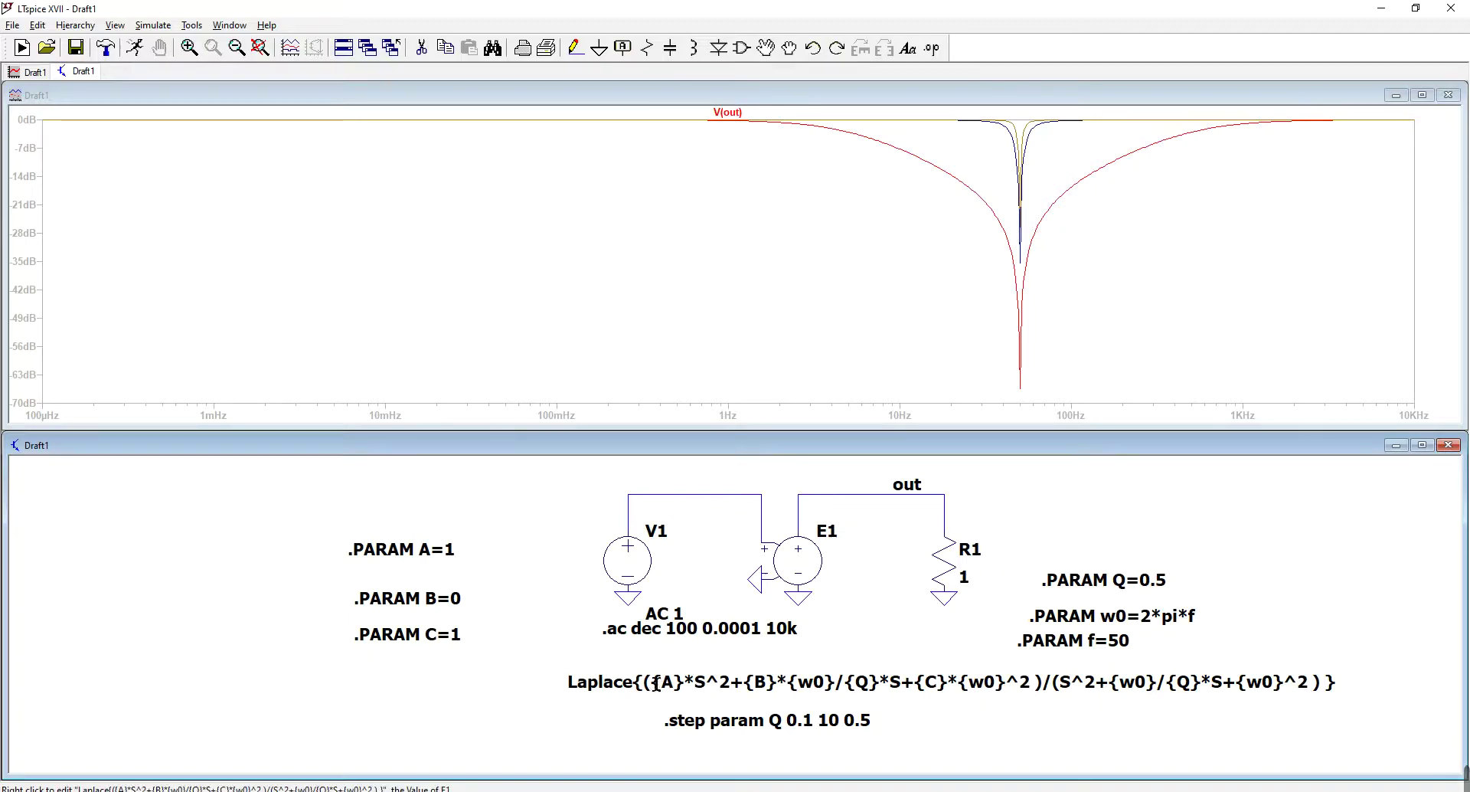